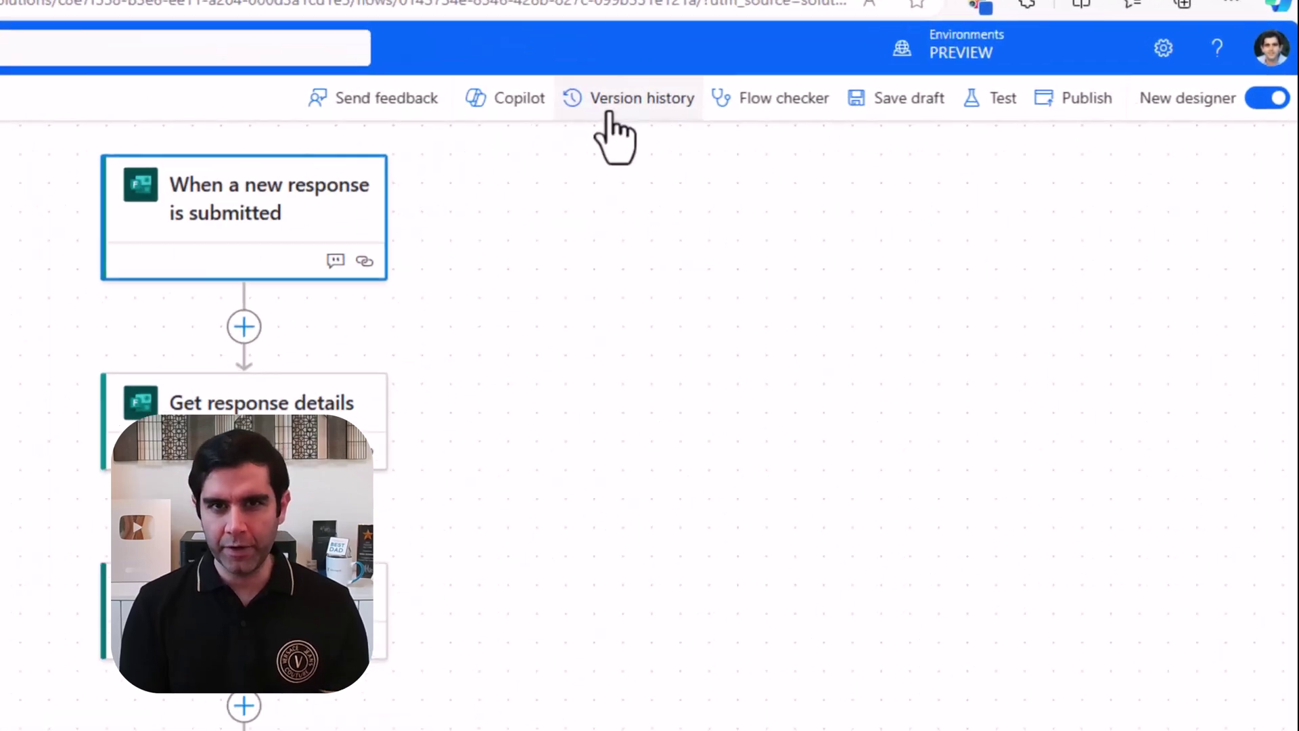
Restore the flow's 7:30 AM version from version history.
left_click(592, 115)
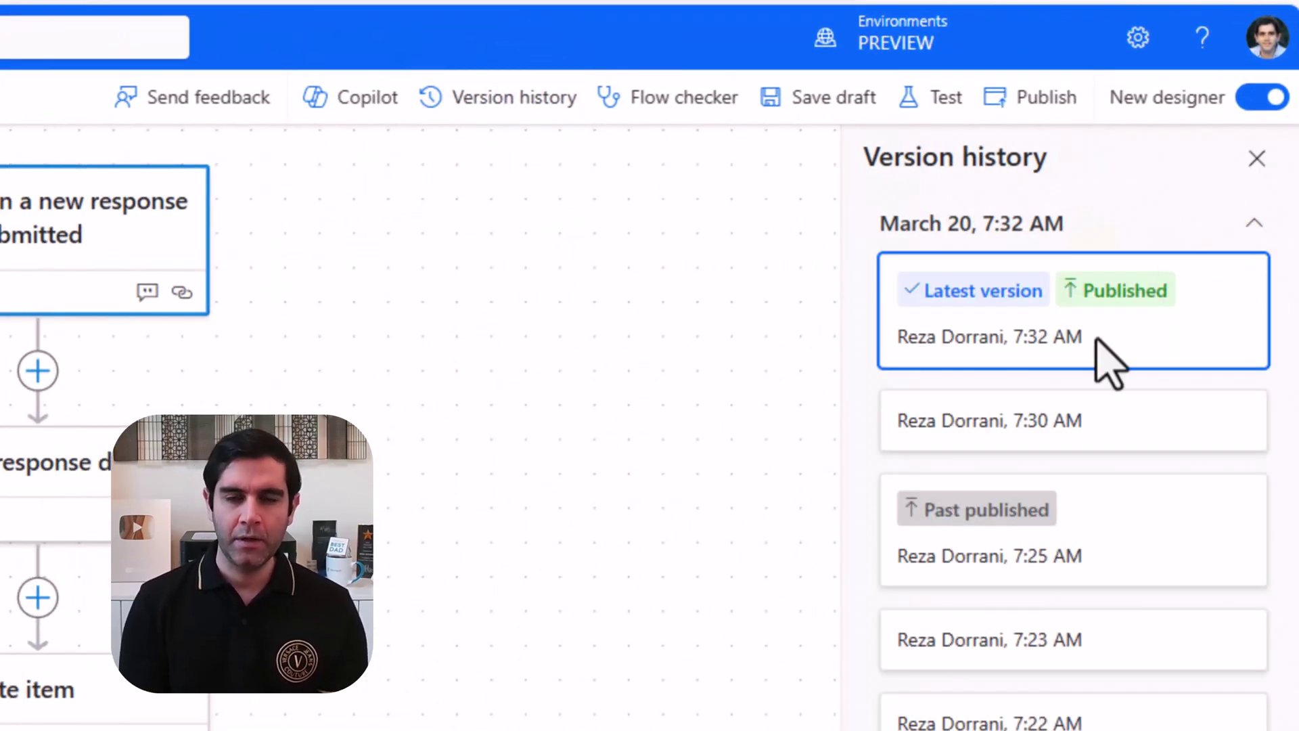
left_click(1011, 438)
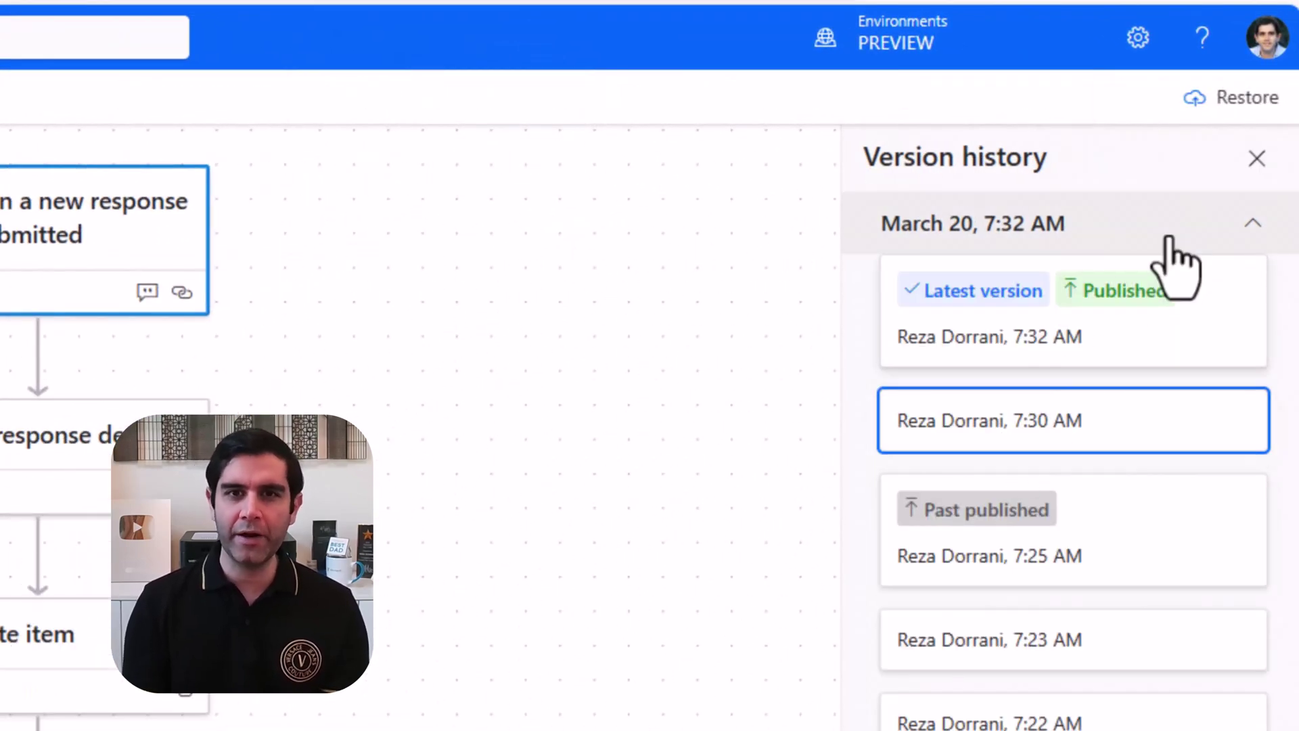
left_click(1210, 113)
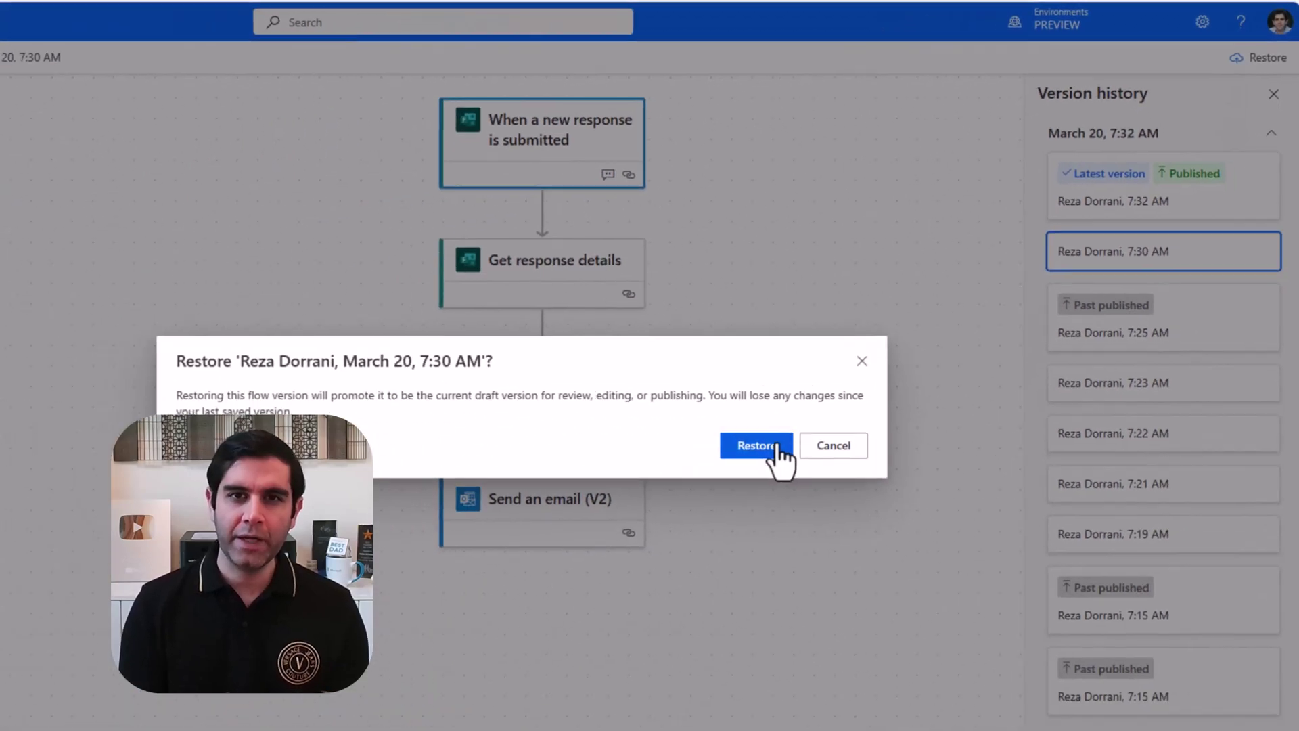
left_click(424, 719)
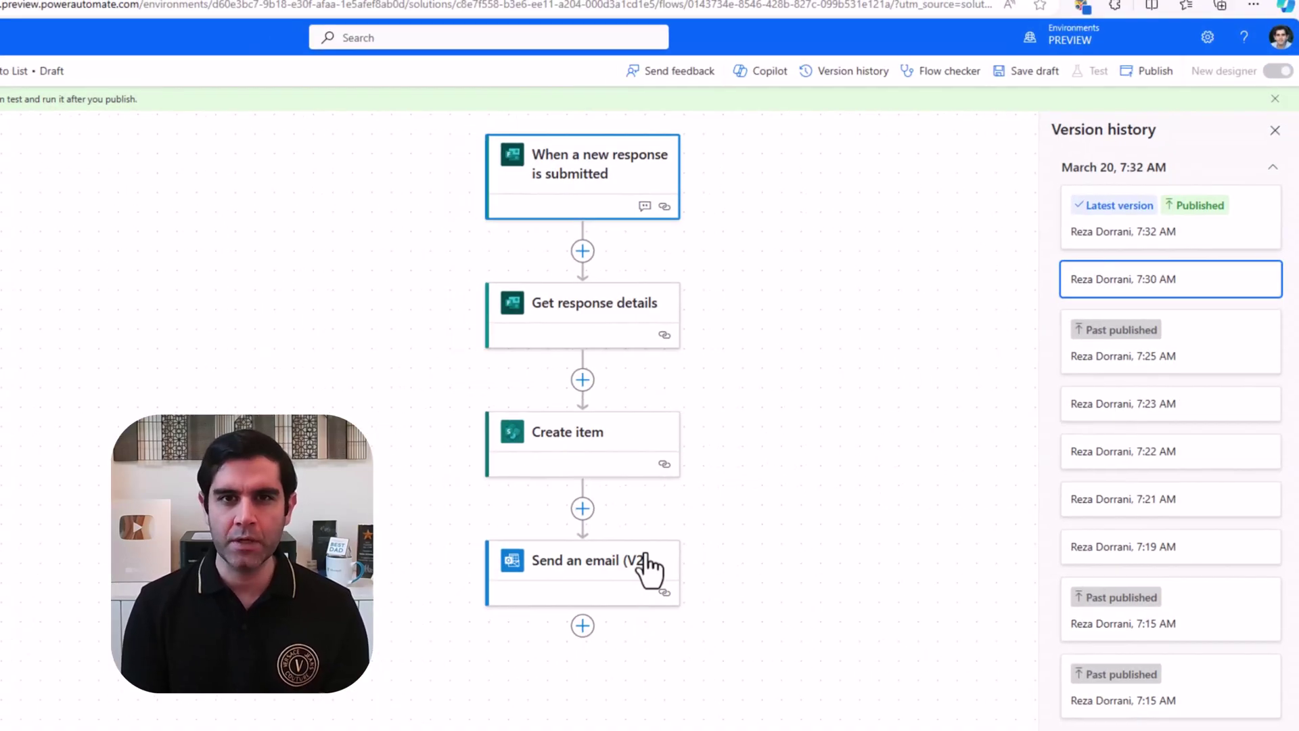
Add a Teams 'Create a chat' action after Send an email (V2) and save the flow as a draft.
left_click(542, 617)
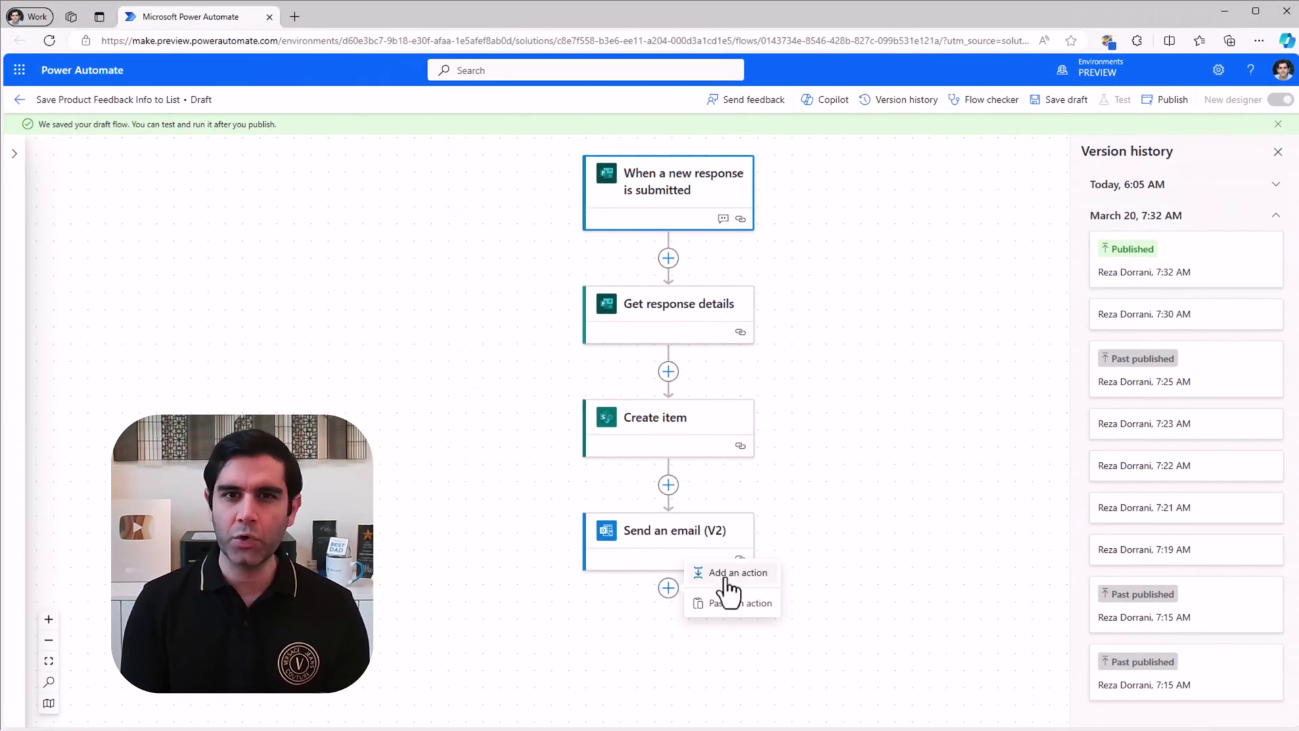
left_click(727, 574)
type("send a chat")
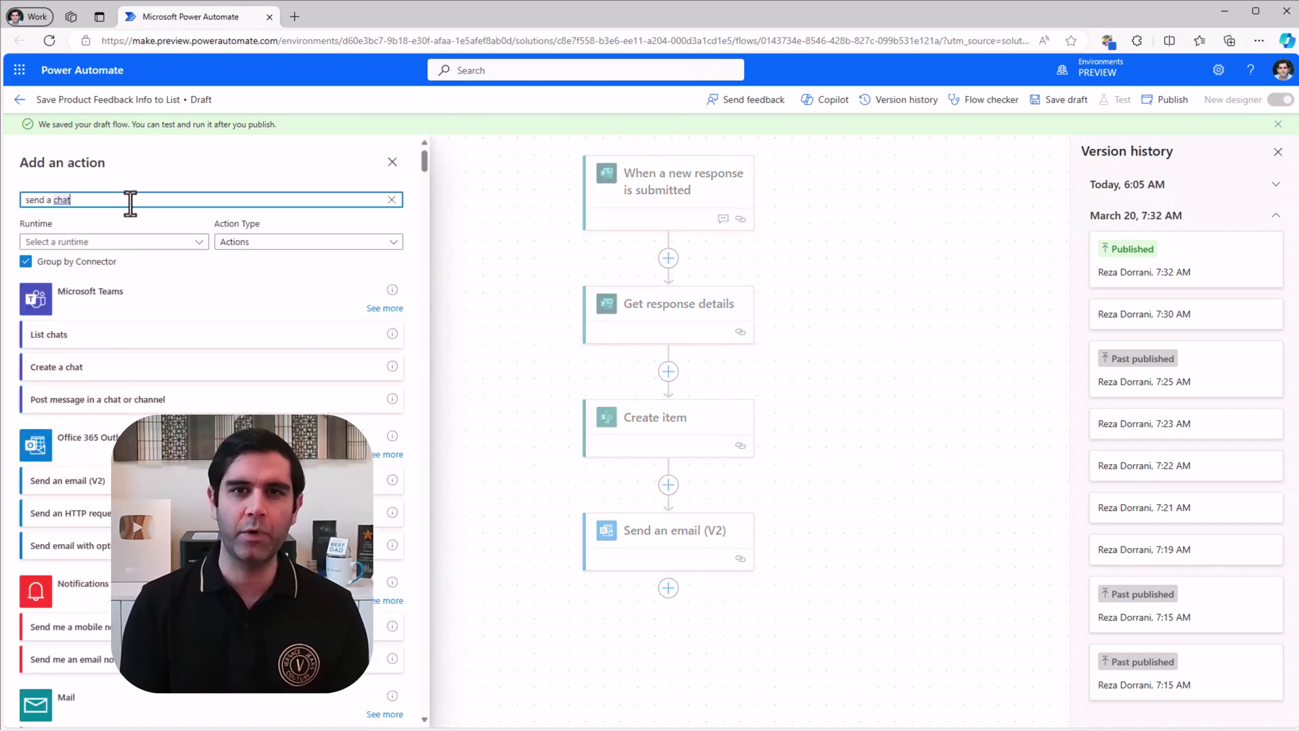
left_click(87, 371)
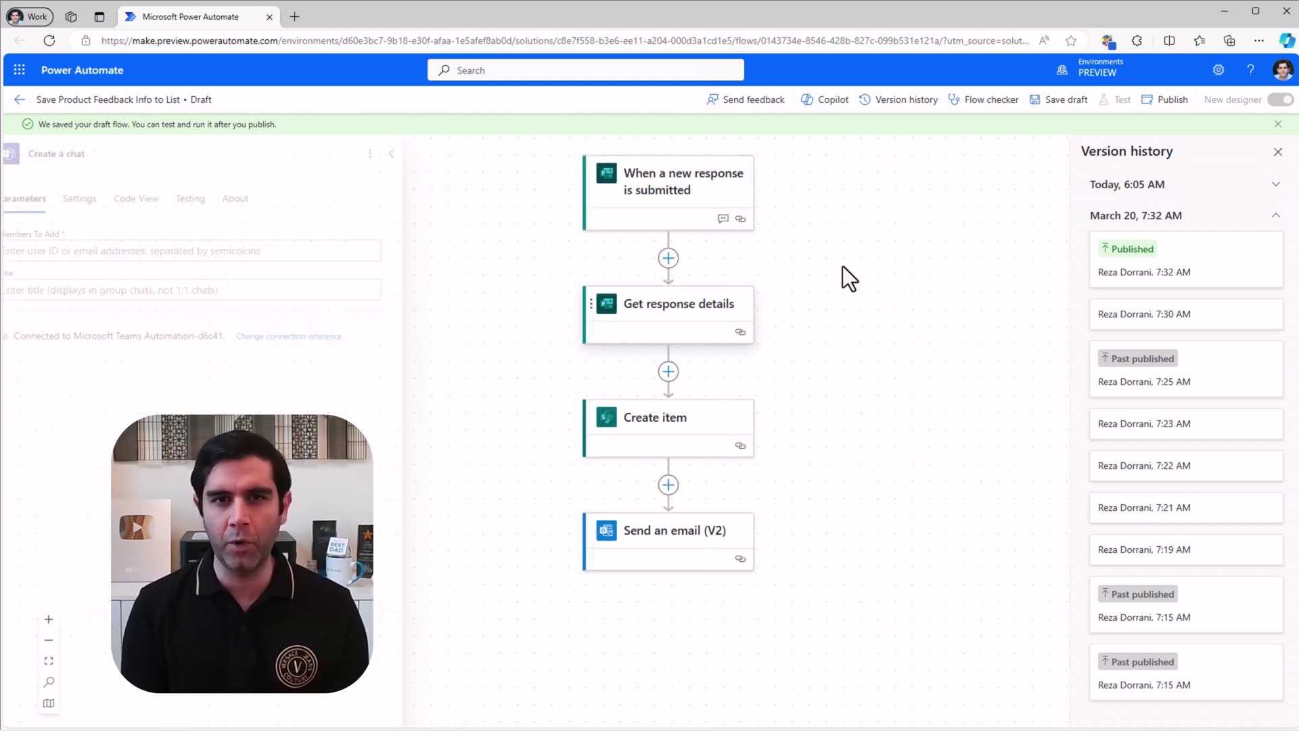
left_click(1171, 100)
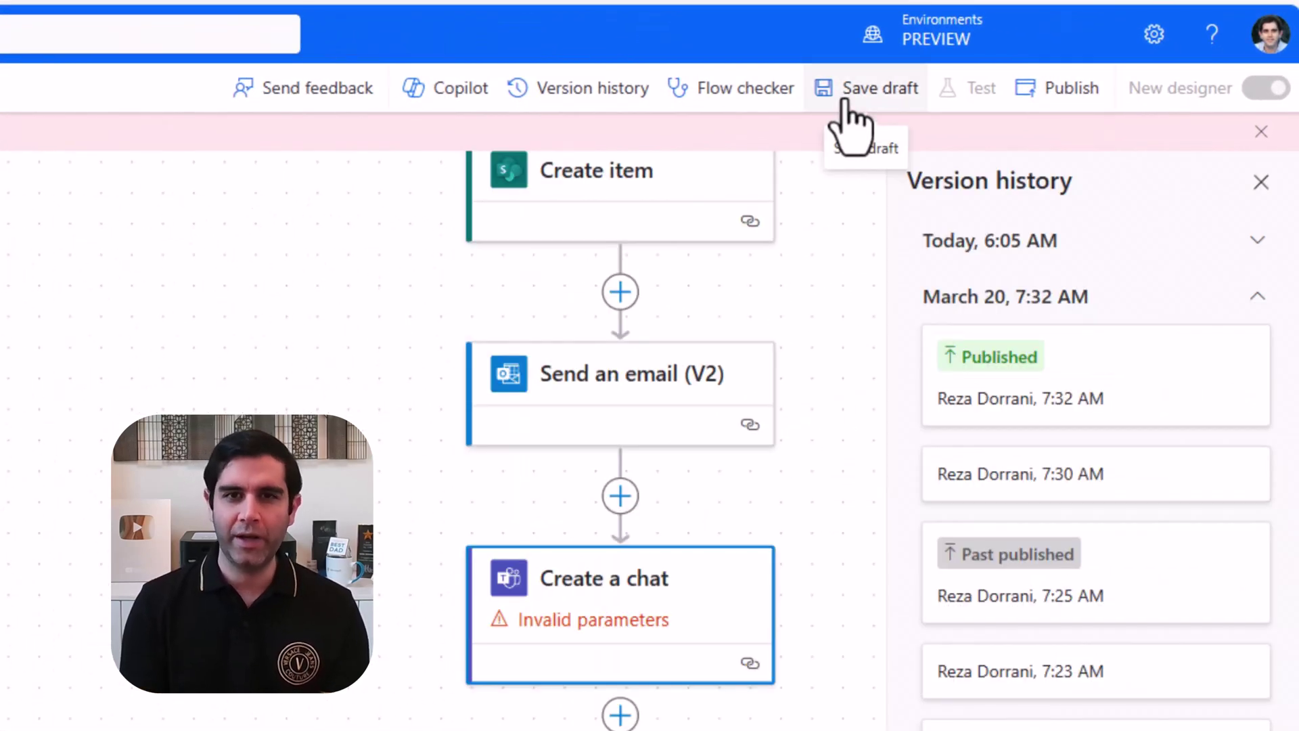
left_click(859, 98)
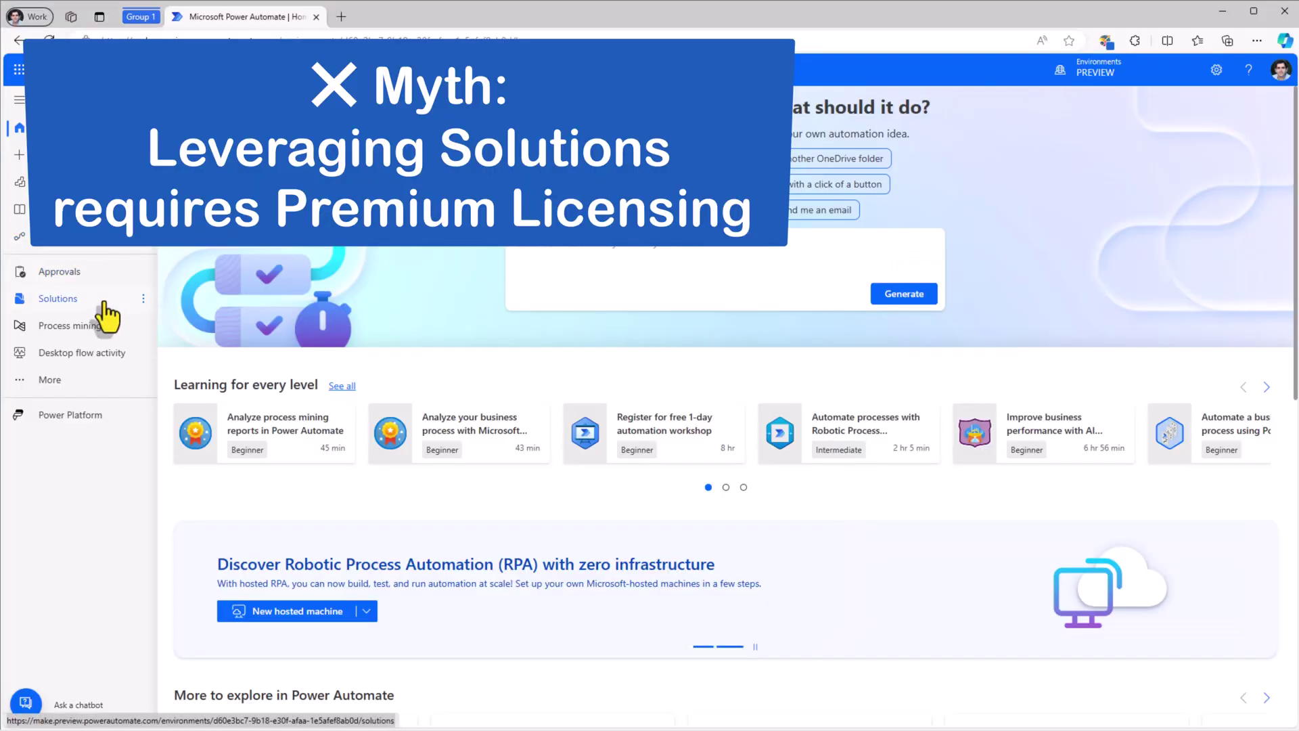
Open the Solutions page from the left navigation pane.
left_click(106, 311)
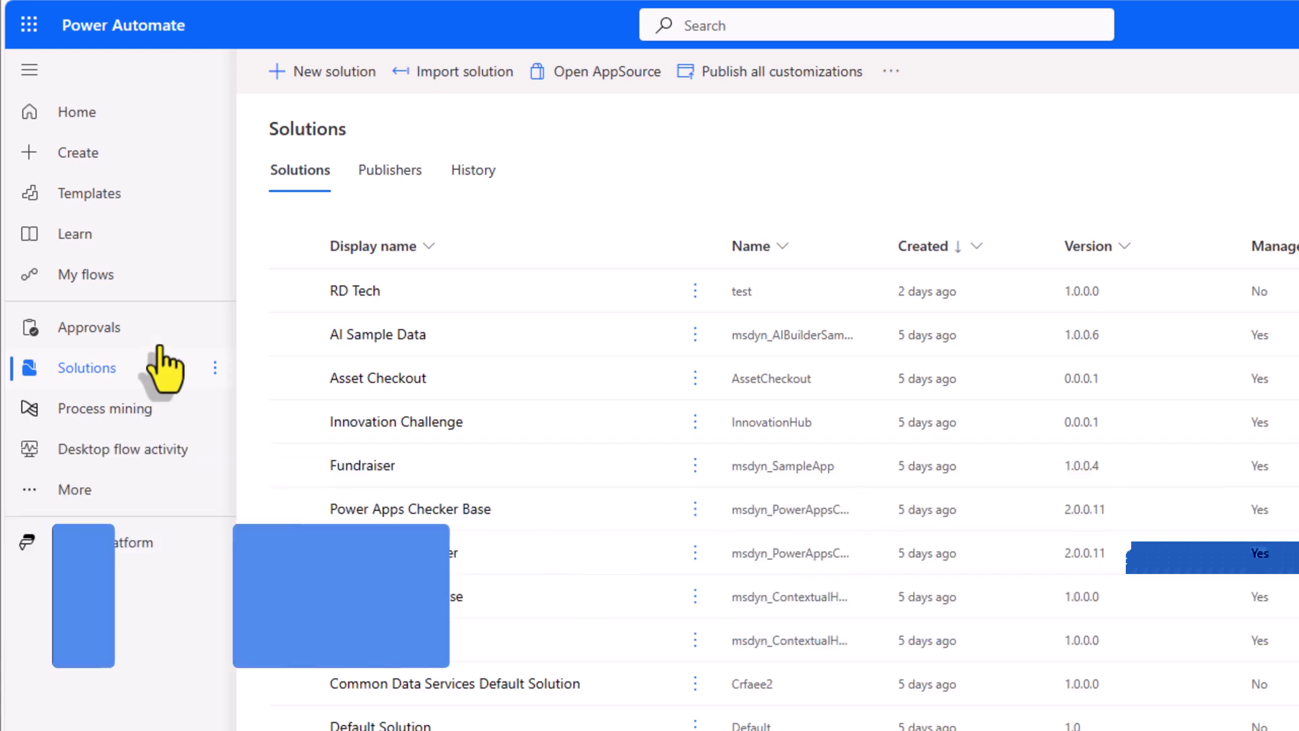
Create a solution named 'Automation' with the default publisher.
left_click(314, 76)
type("Automation")
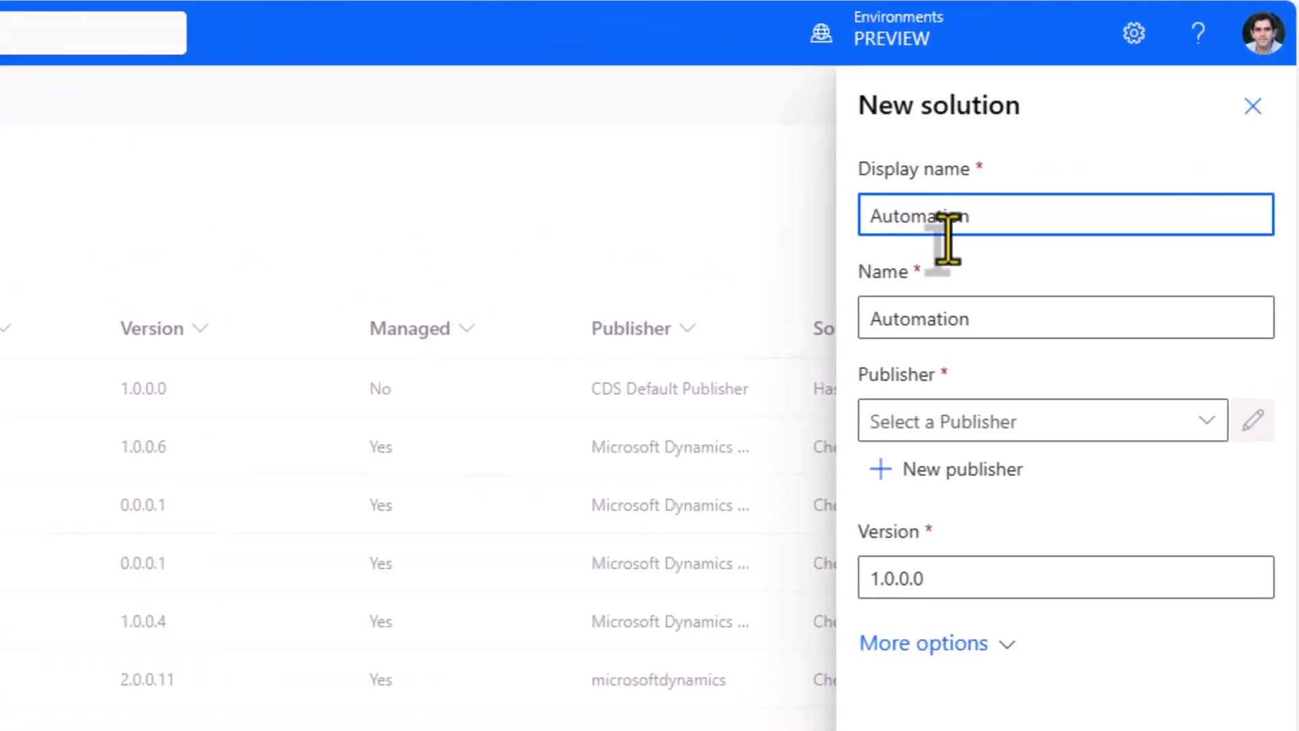
left_click(1203, 424)
left_click(1040, 518)
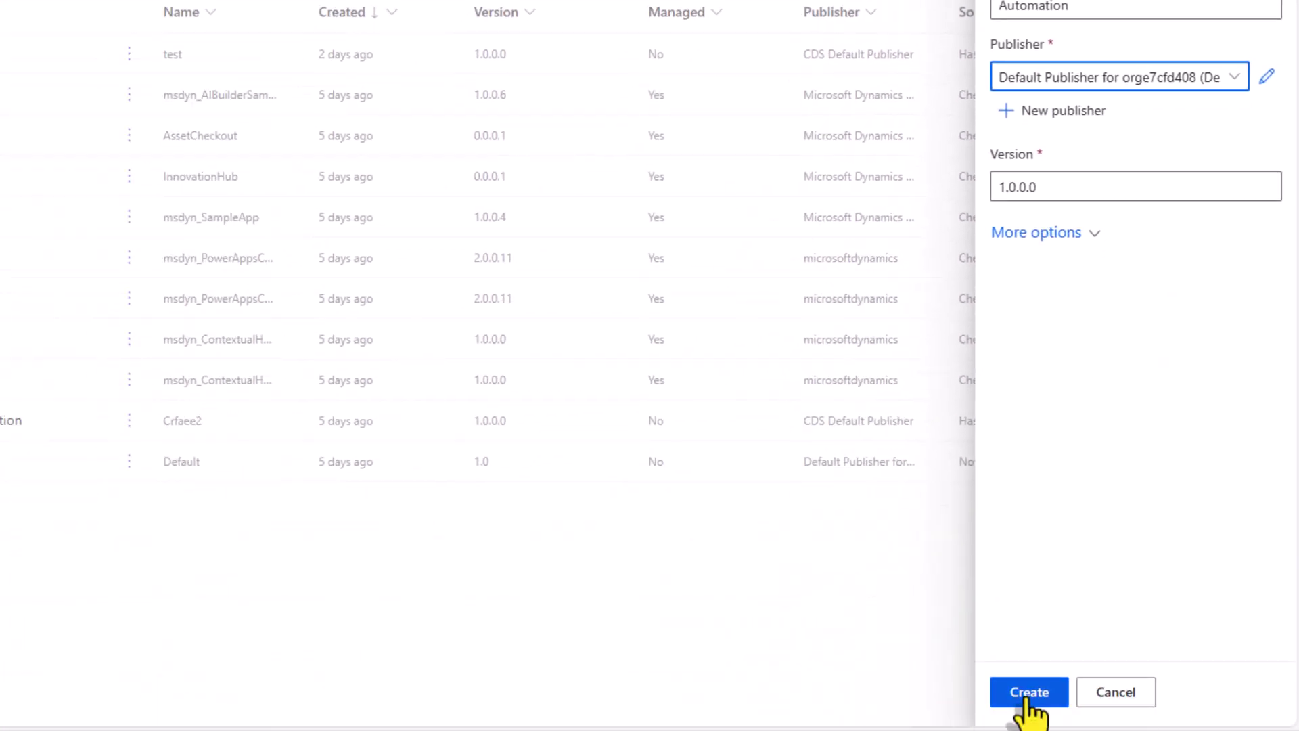
left_click(1027, 693)
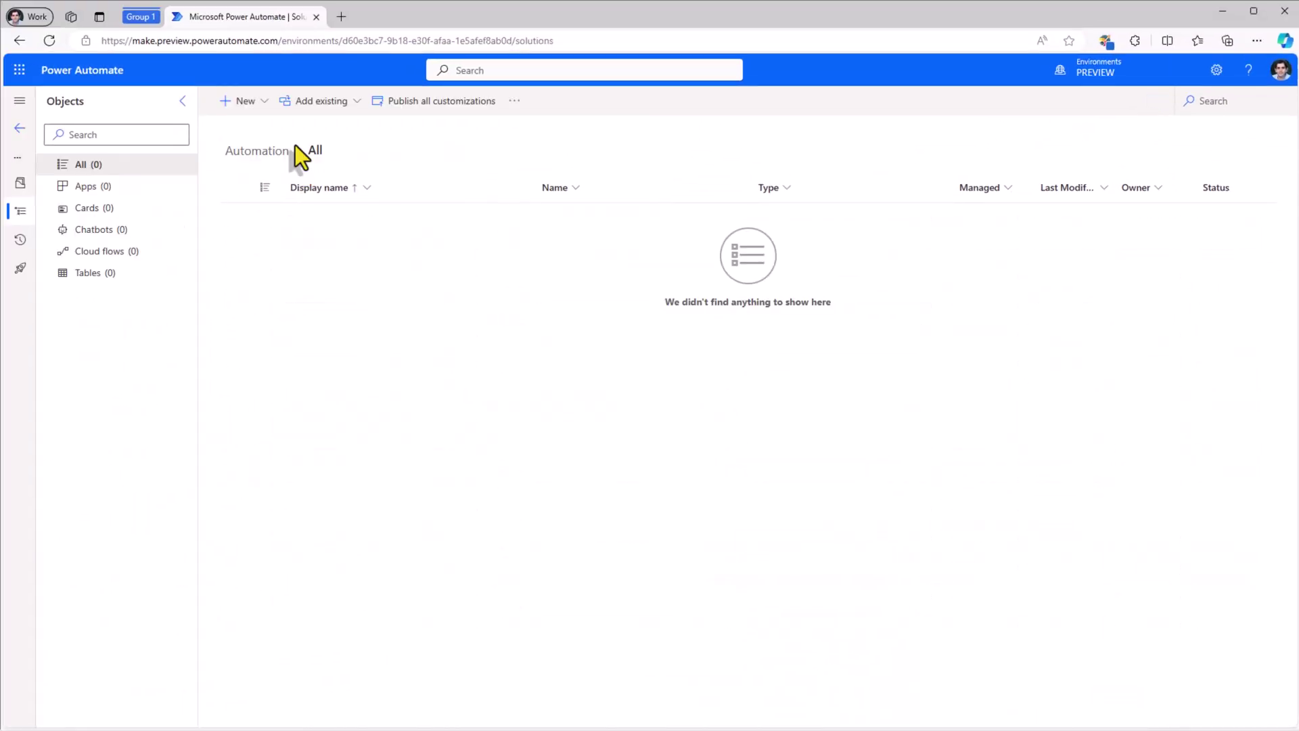
Bring up the New > Automation > Cloud flow options in the solution.
left_click(259, 103)
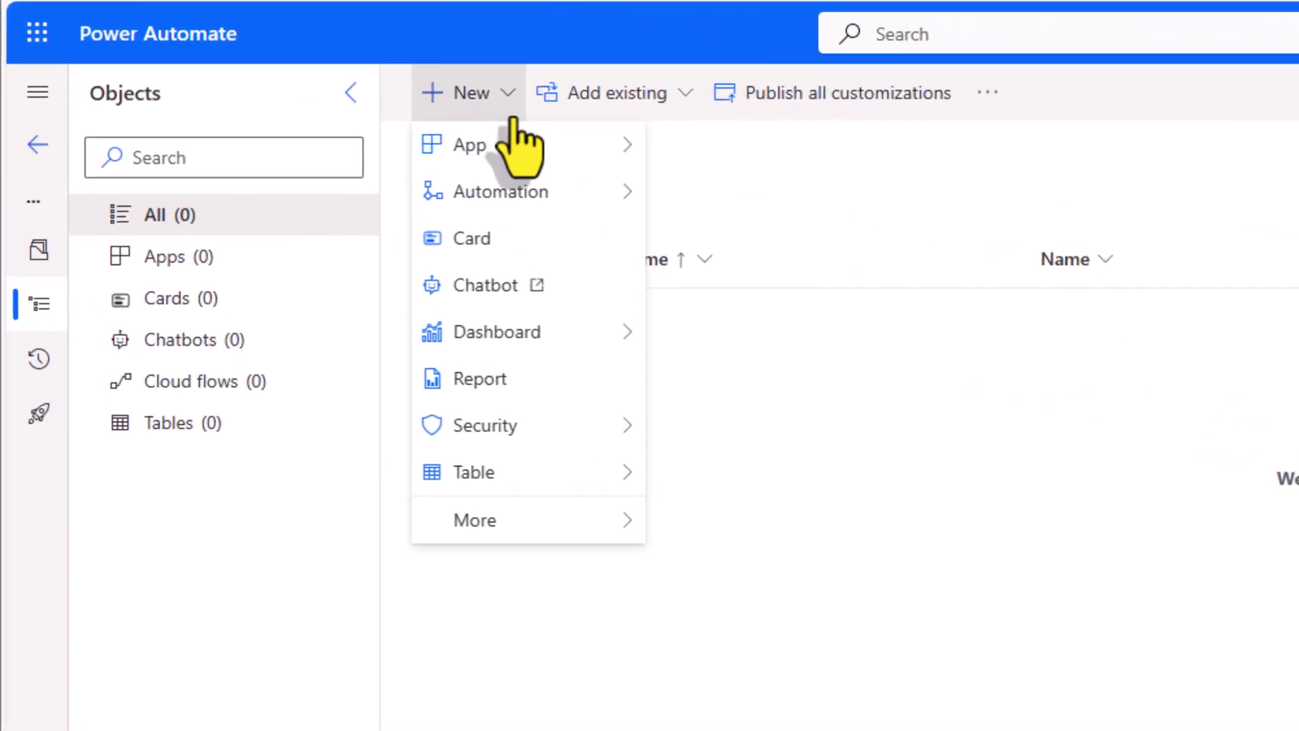
mouse_move(586, 203)
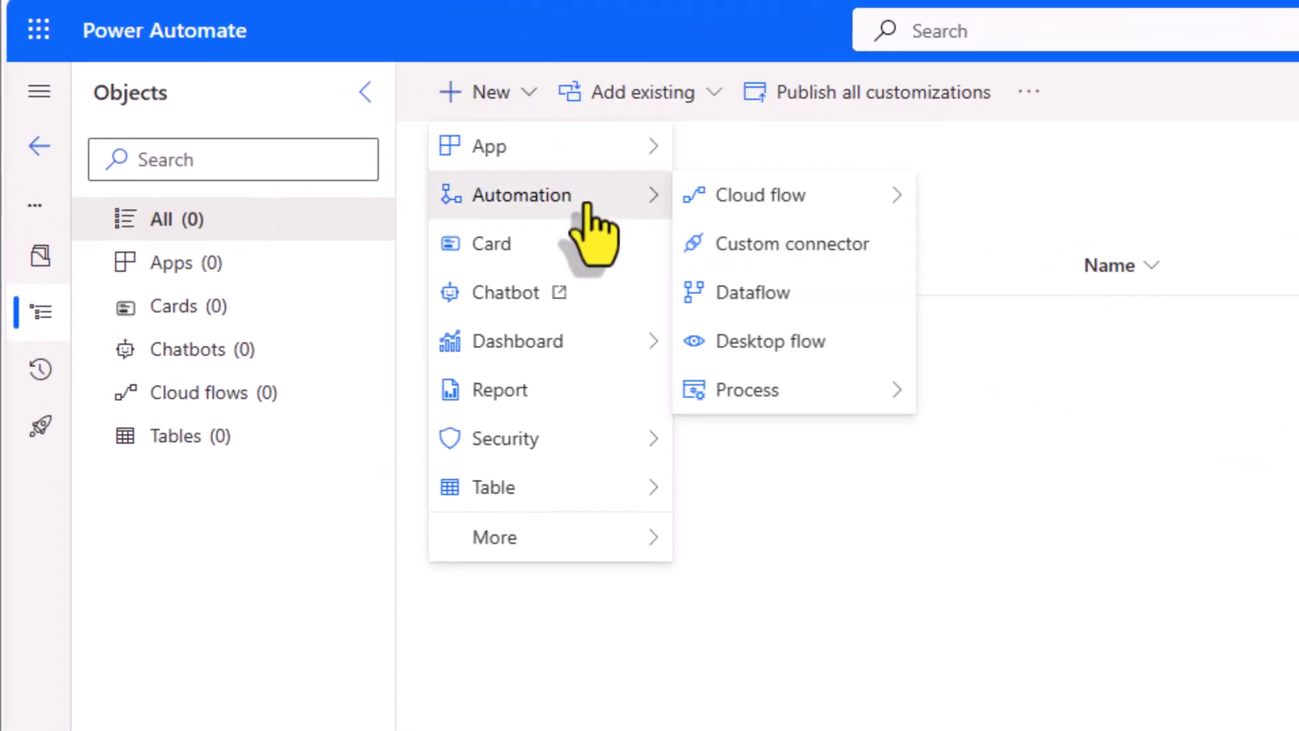
mouse_move(809, 201)
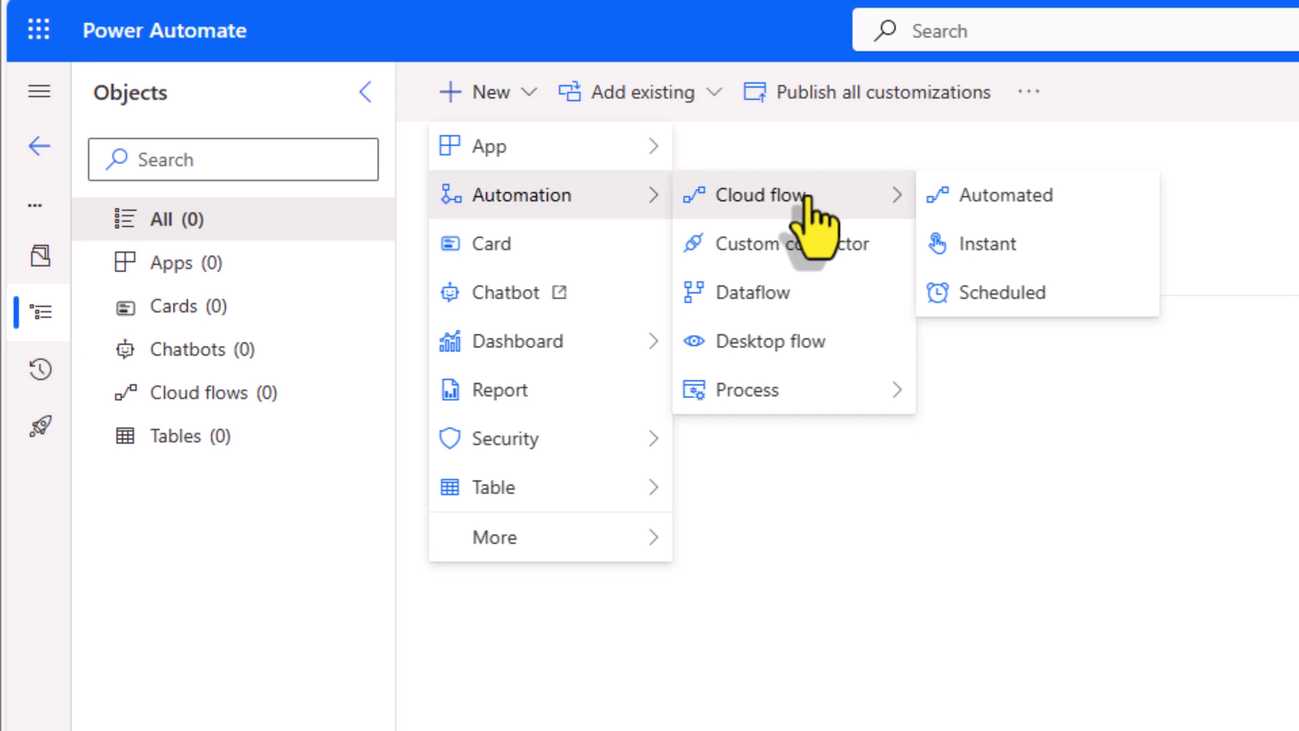
Start an automated cloud flow triggered by a new Forms response on Contoso Product Feedback.
left_click(1029, 197)
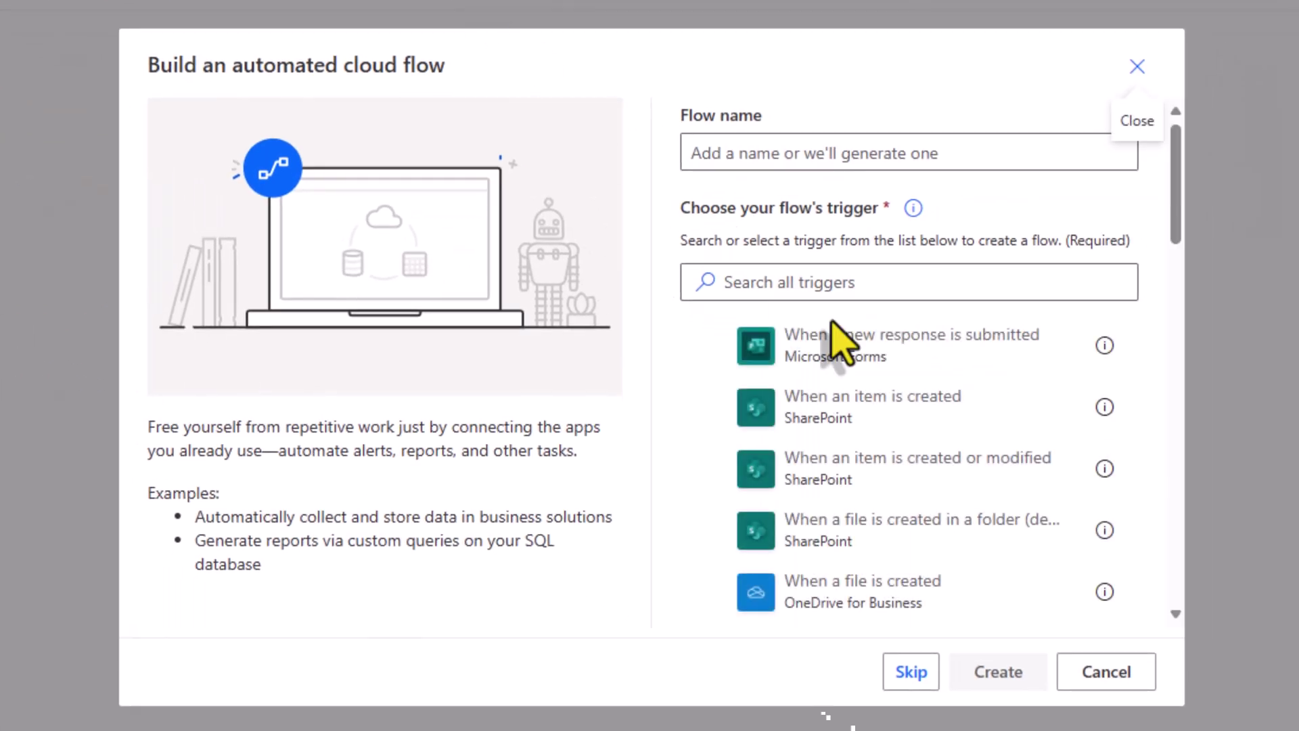
left_click(884, 345)
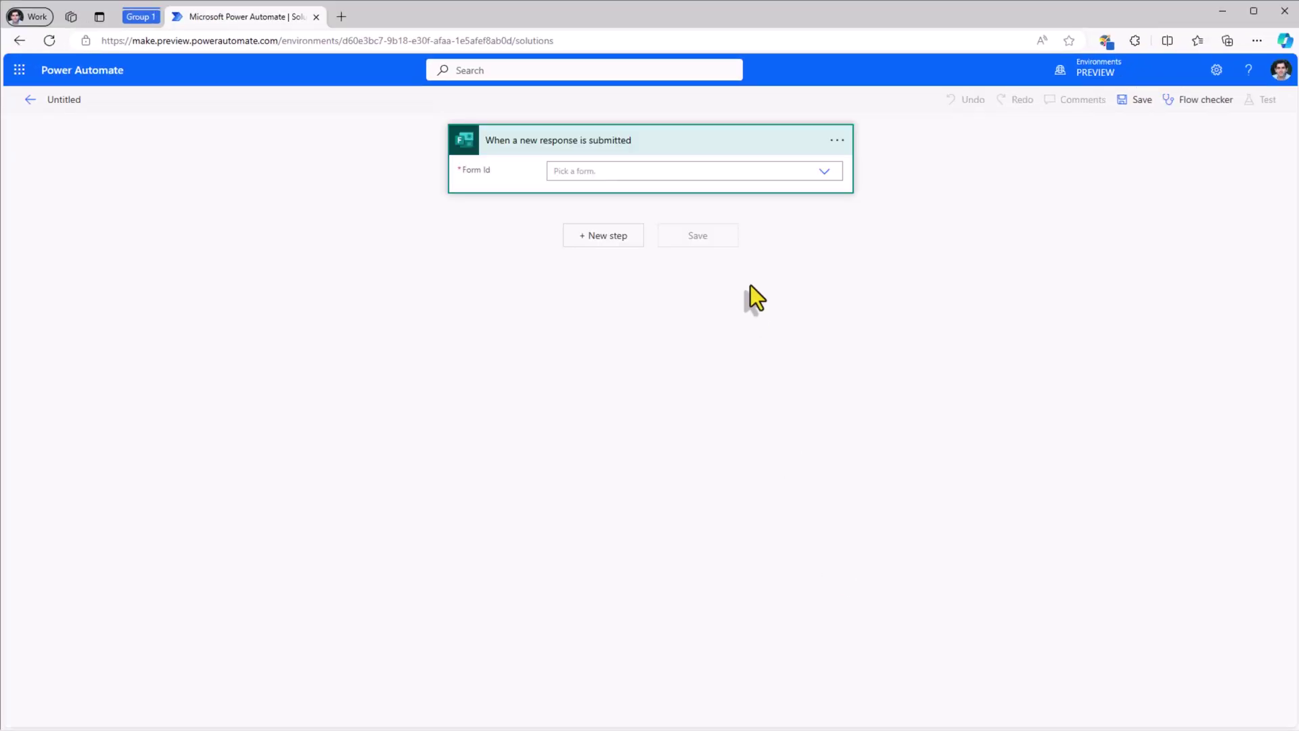
left_click(743, 174)
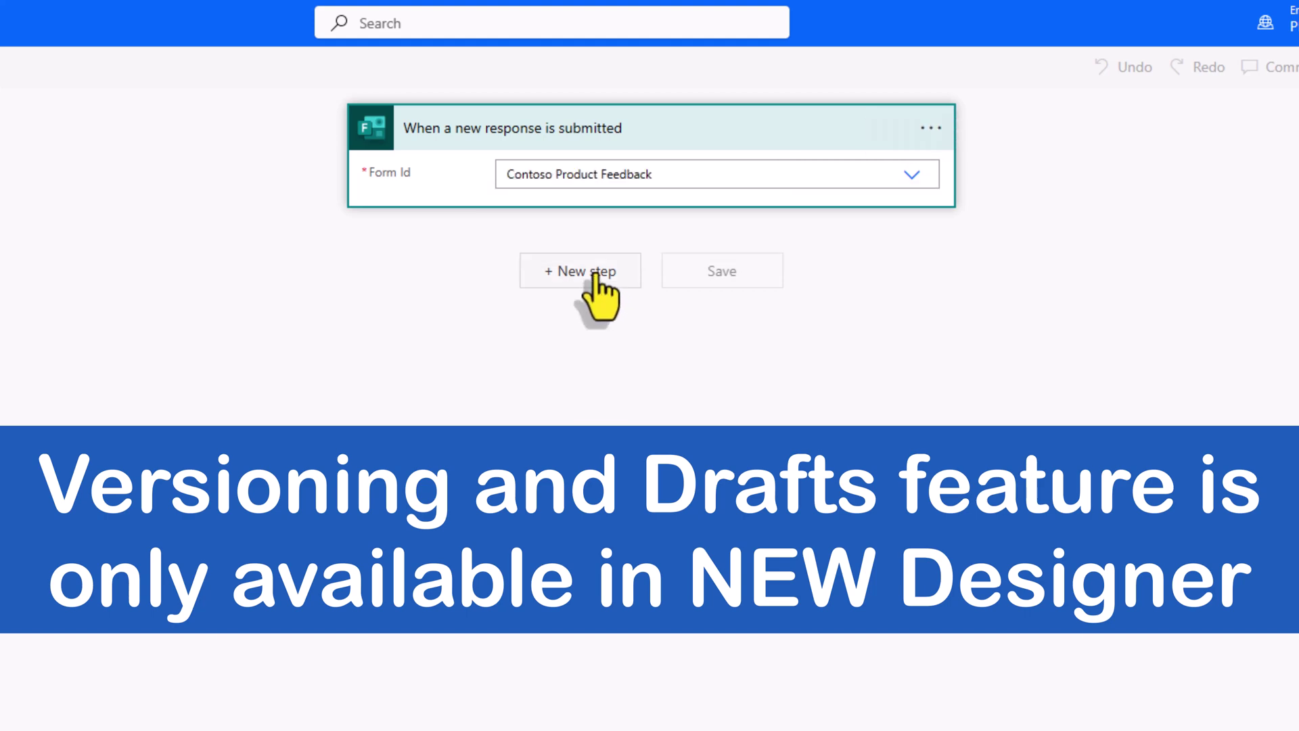
Add a Compose step with the input 'done' after the trigger.
left_click(590, 272)
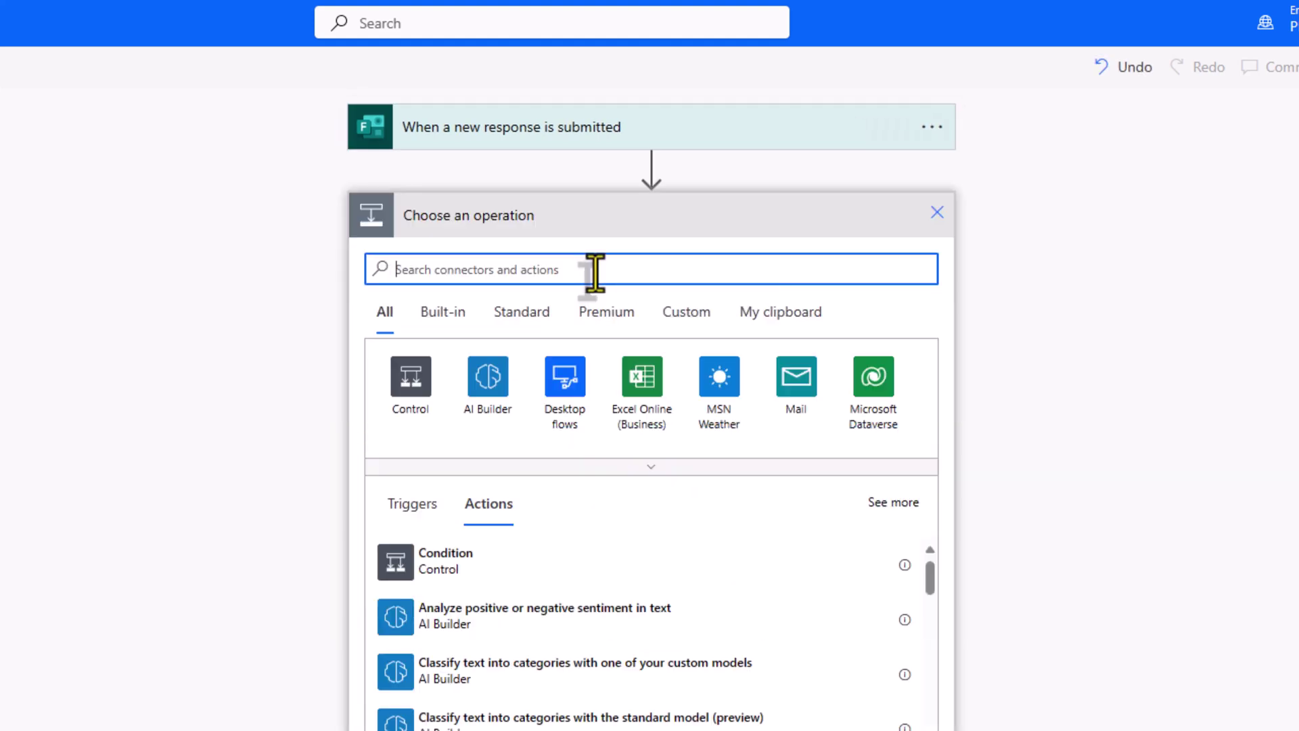
type("Compose")
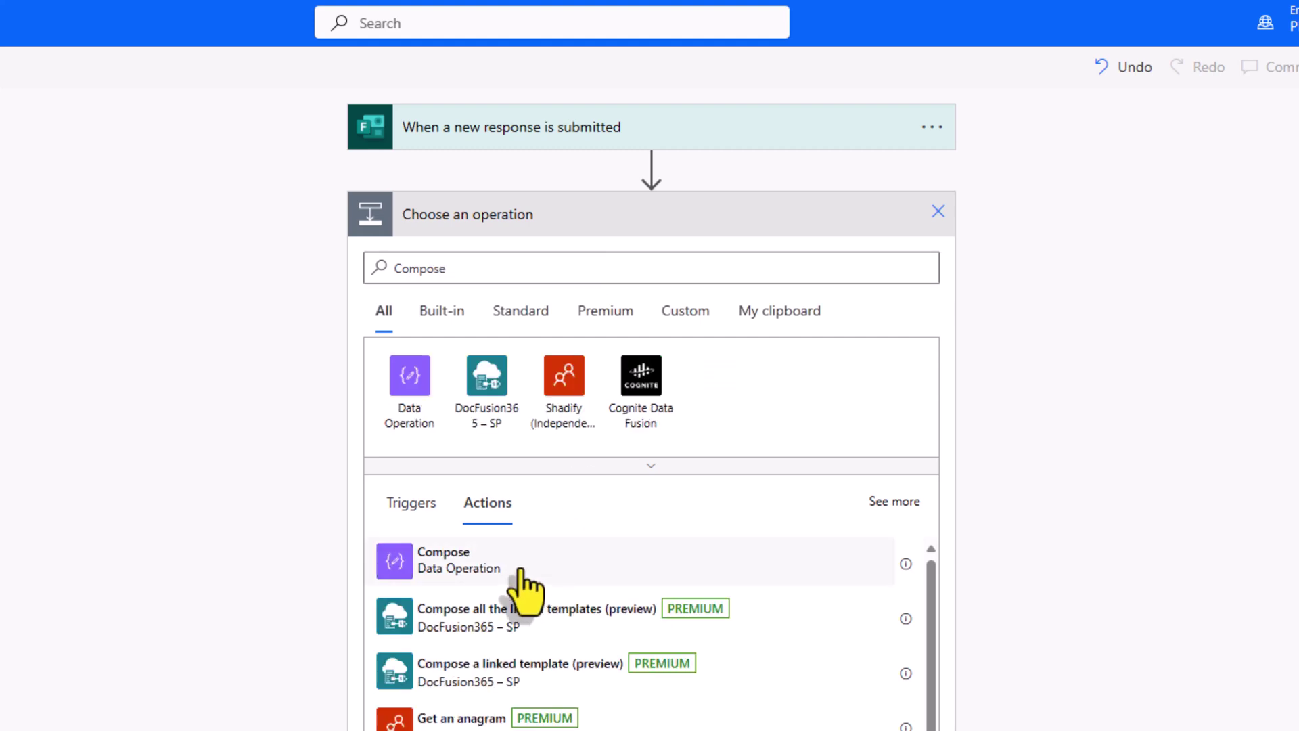
left_click(522, 554)
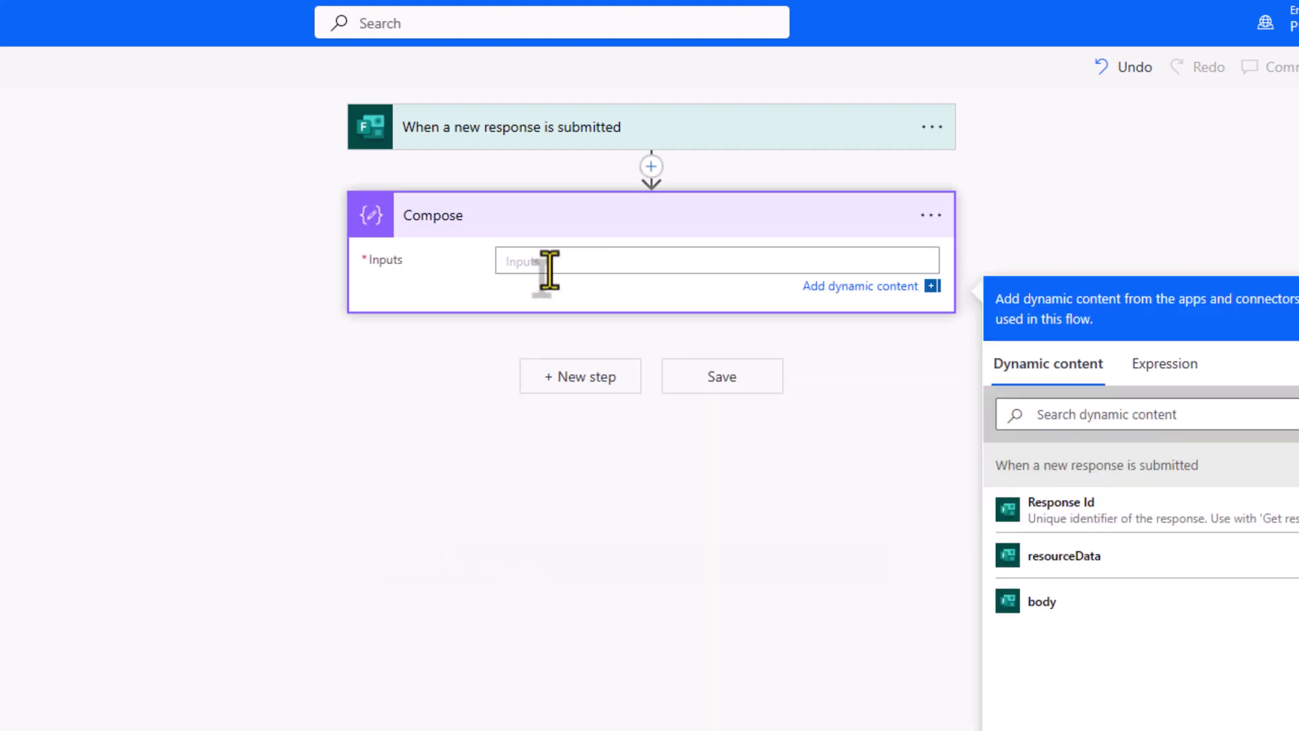
type("done")
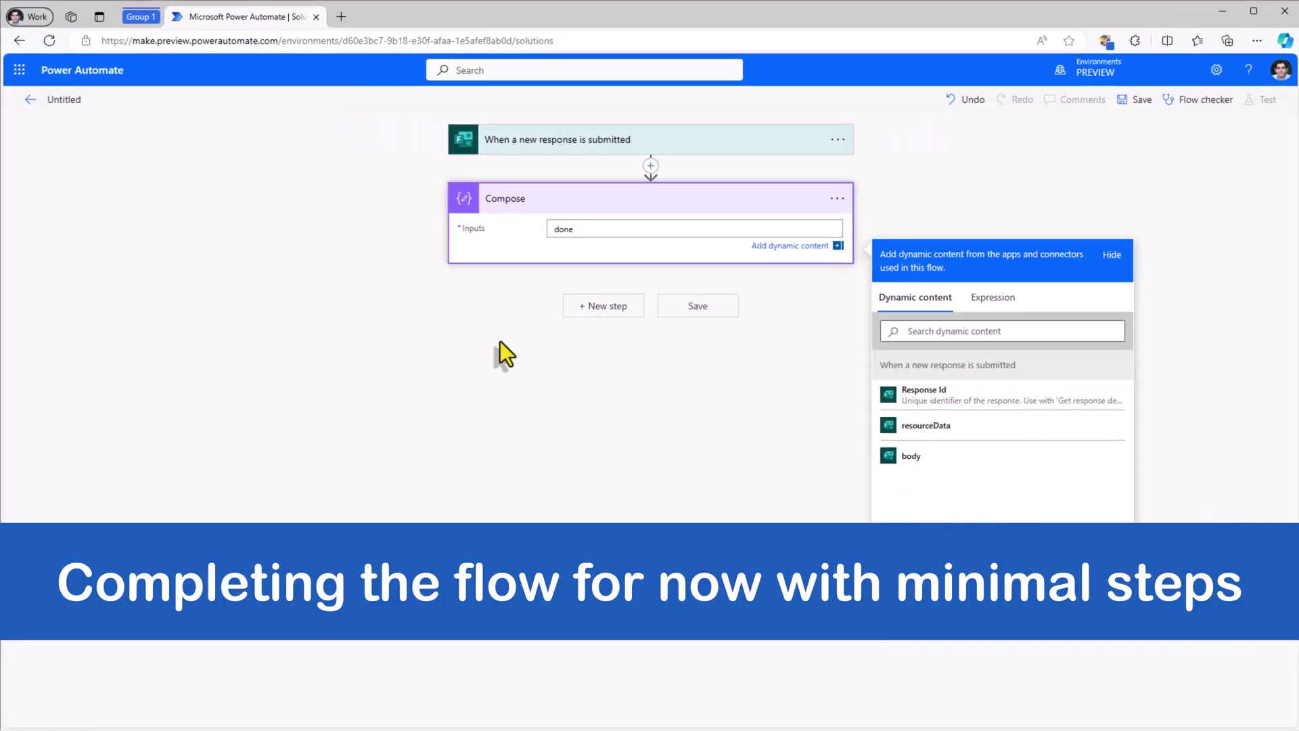
left_click(501, 341)
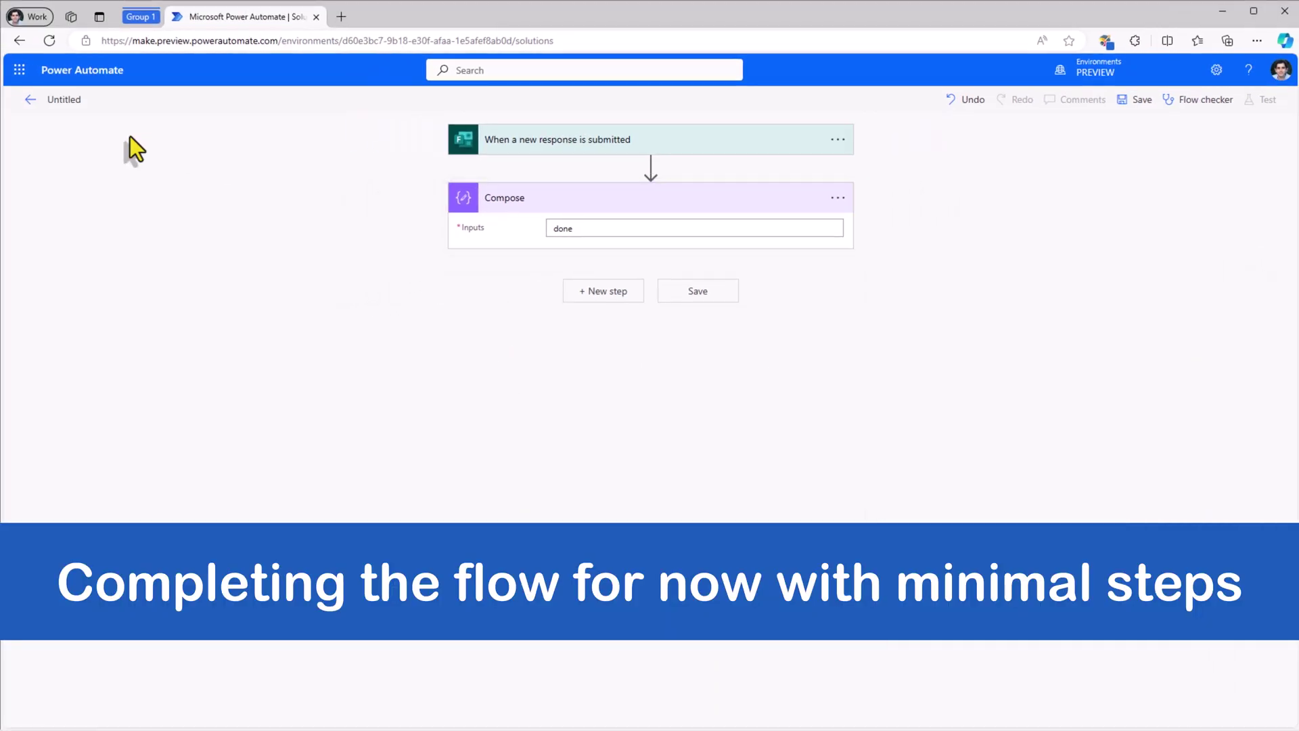
Name the flow 'Save Product Feedback Info to List' and save it.
left_click(74, 101)
type("Sa")
key("Down")
key("Return")
left_click(1137, 101)
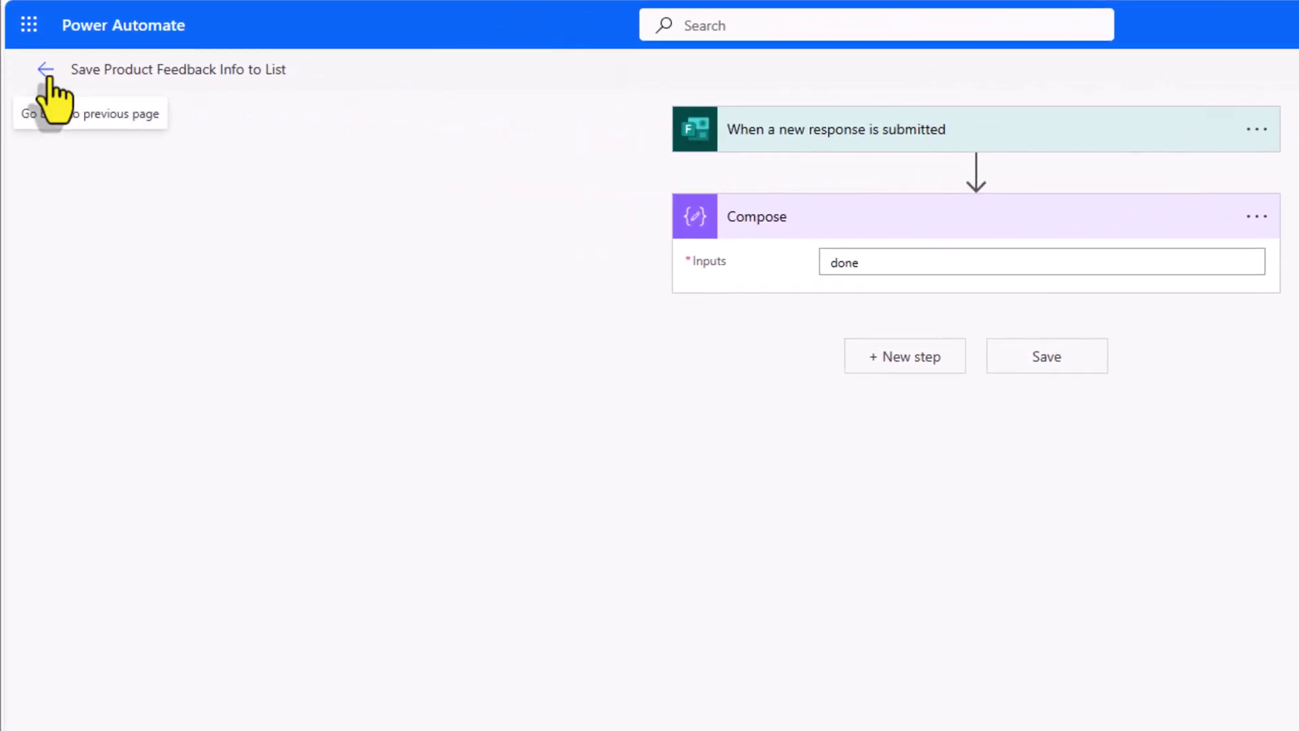
From the Automation solution, edit Save Product Feedback Info to List in a new browser tab.
left_click(48, 74)
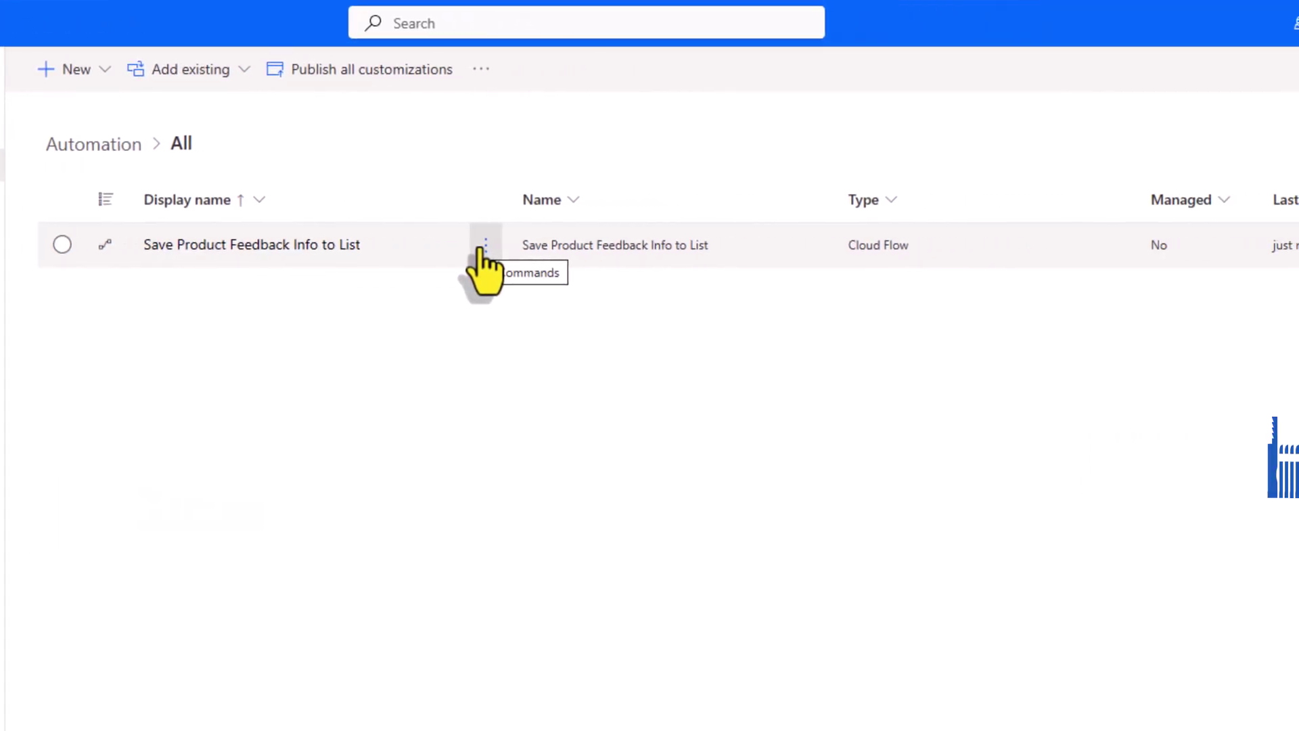
left_click(484, 246)
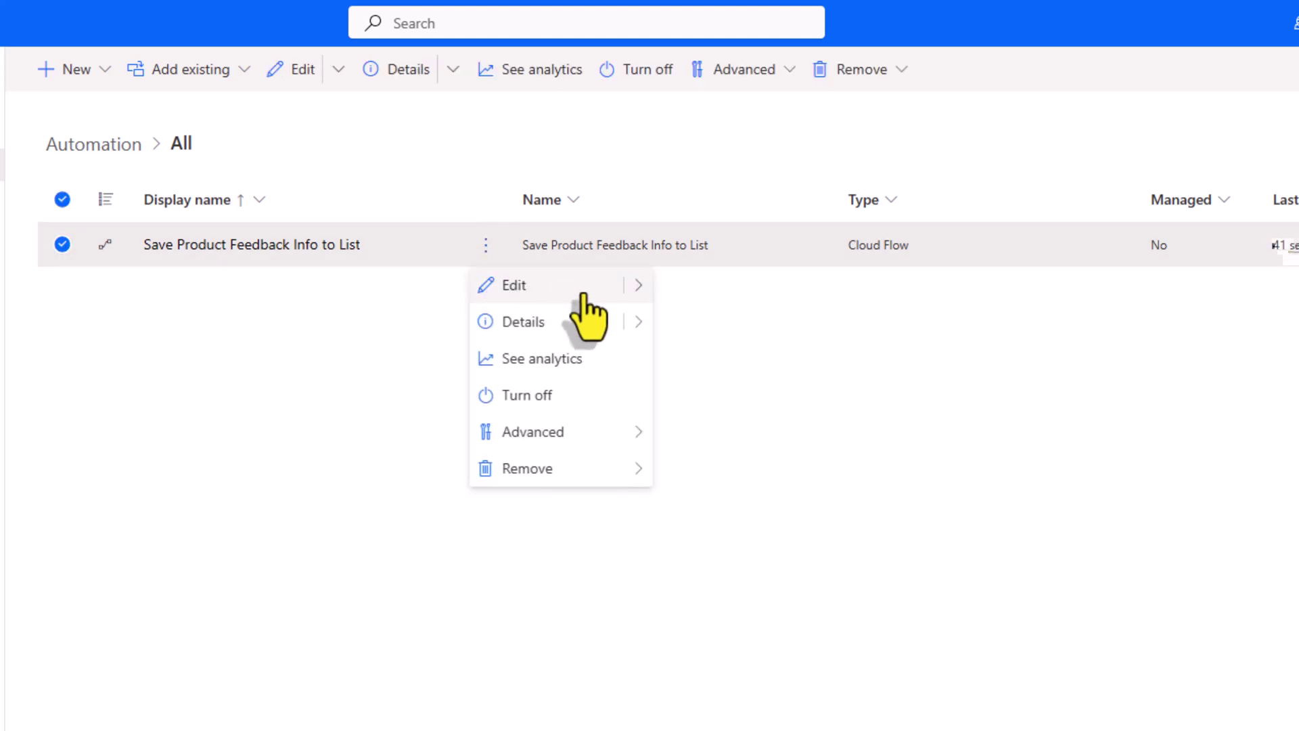
mouse_move(648, 288)
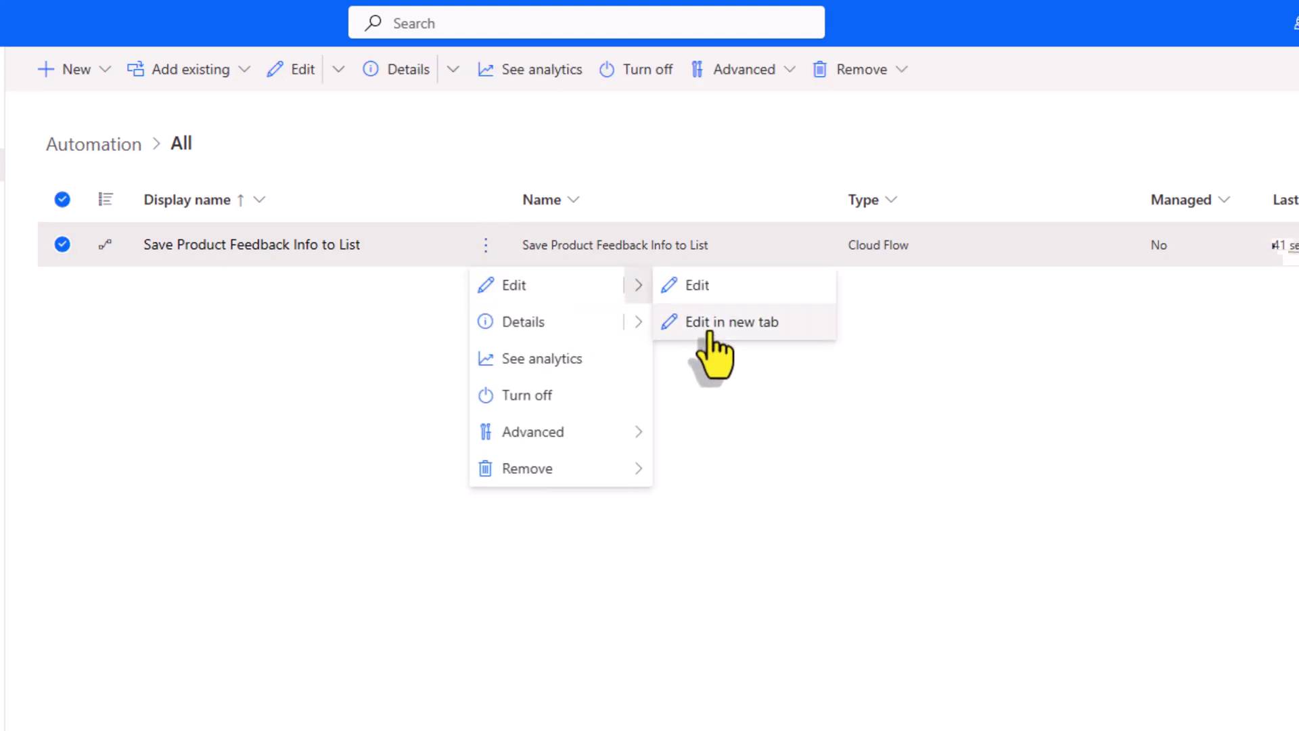
left_click(710, 327)
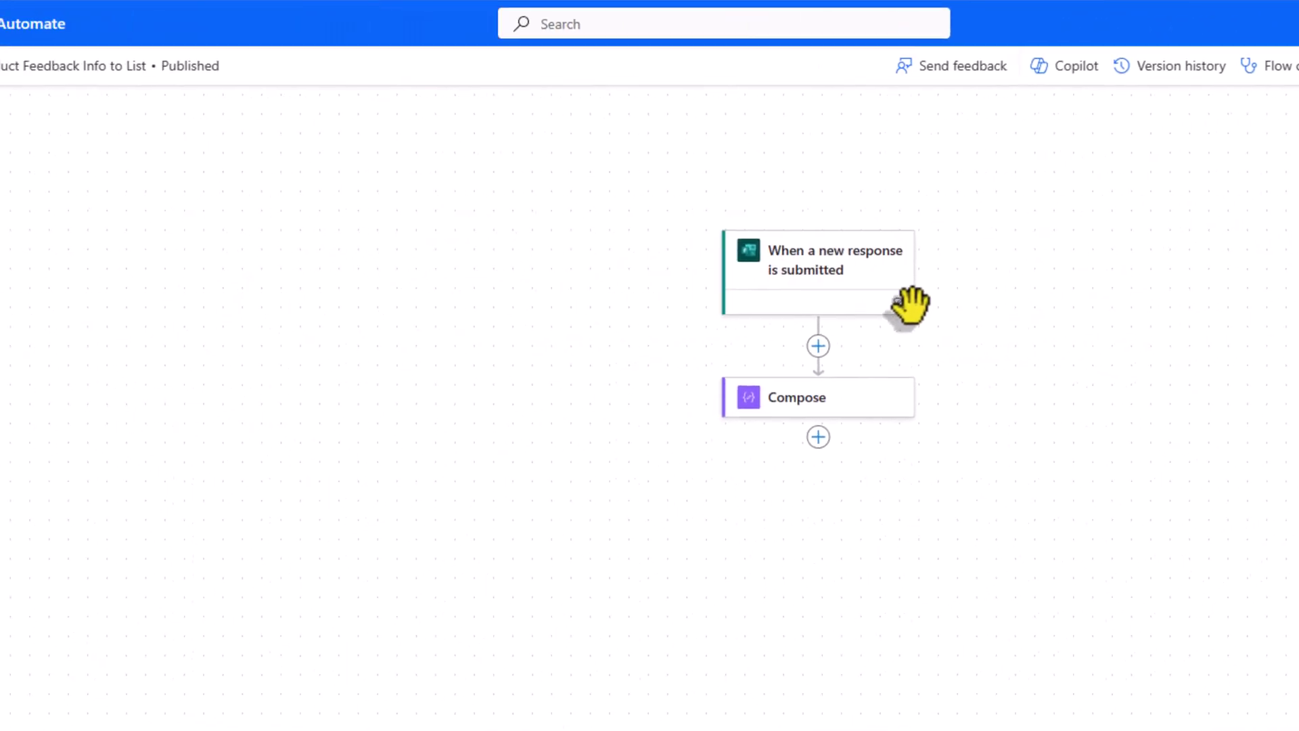
Insert a Get response details action between the Forms trigger and Compose, then attempt to publish.
left_click(908, 303)
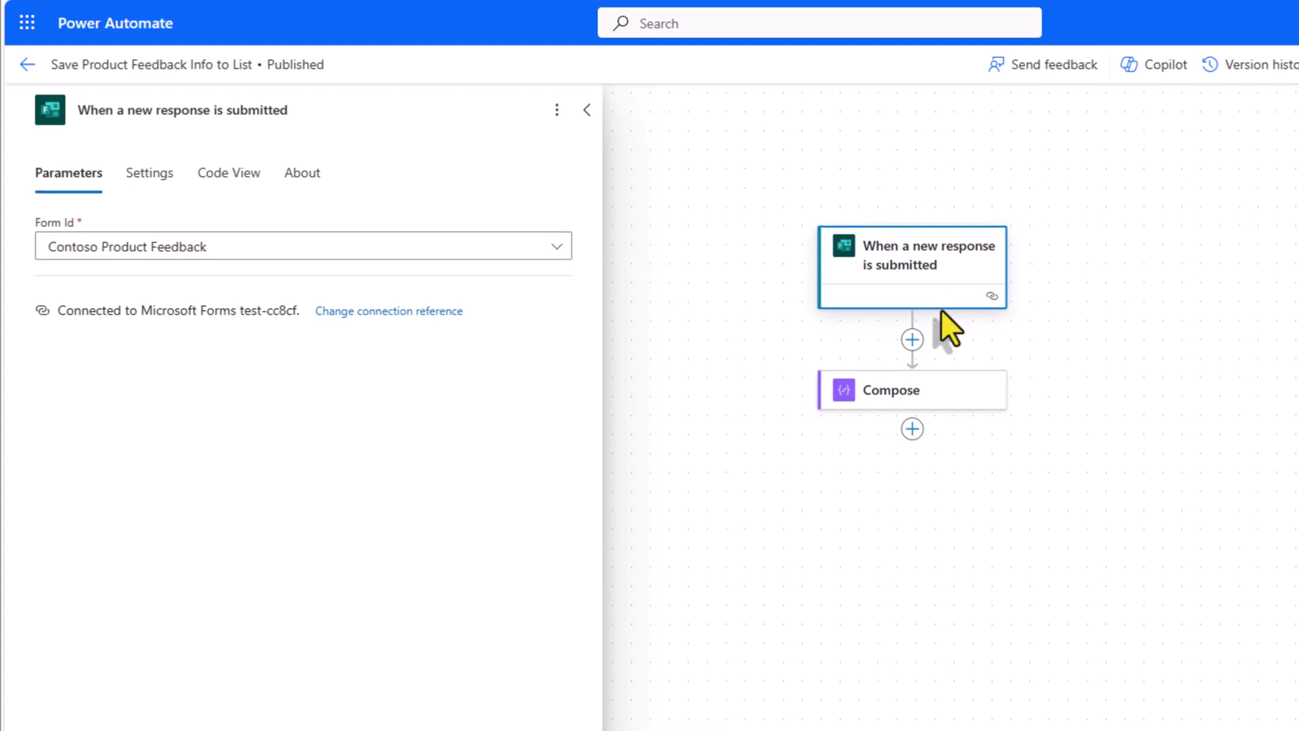
left_click(911, 339)
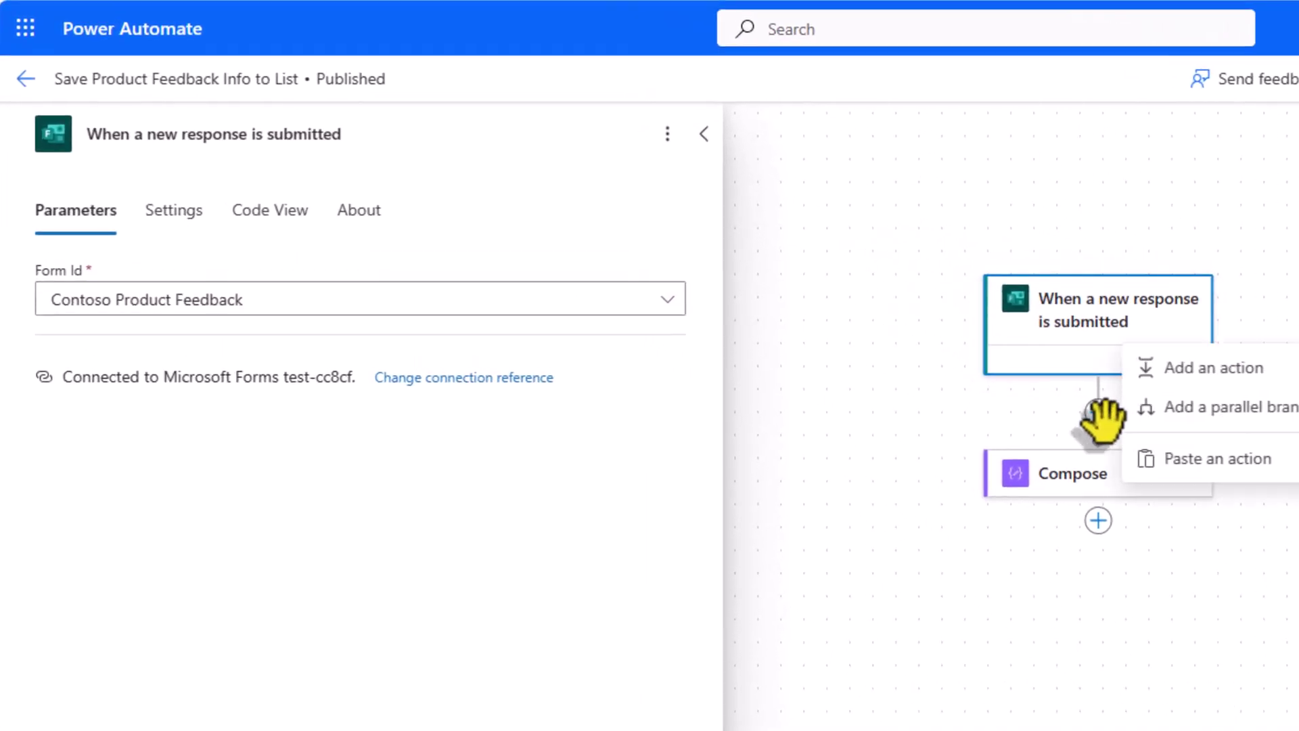
left_click(1183, 371)
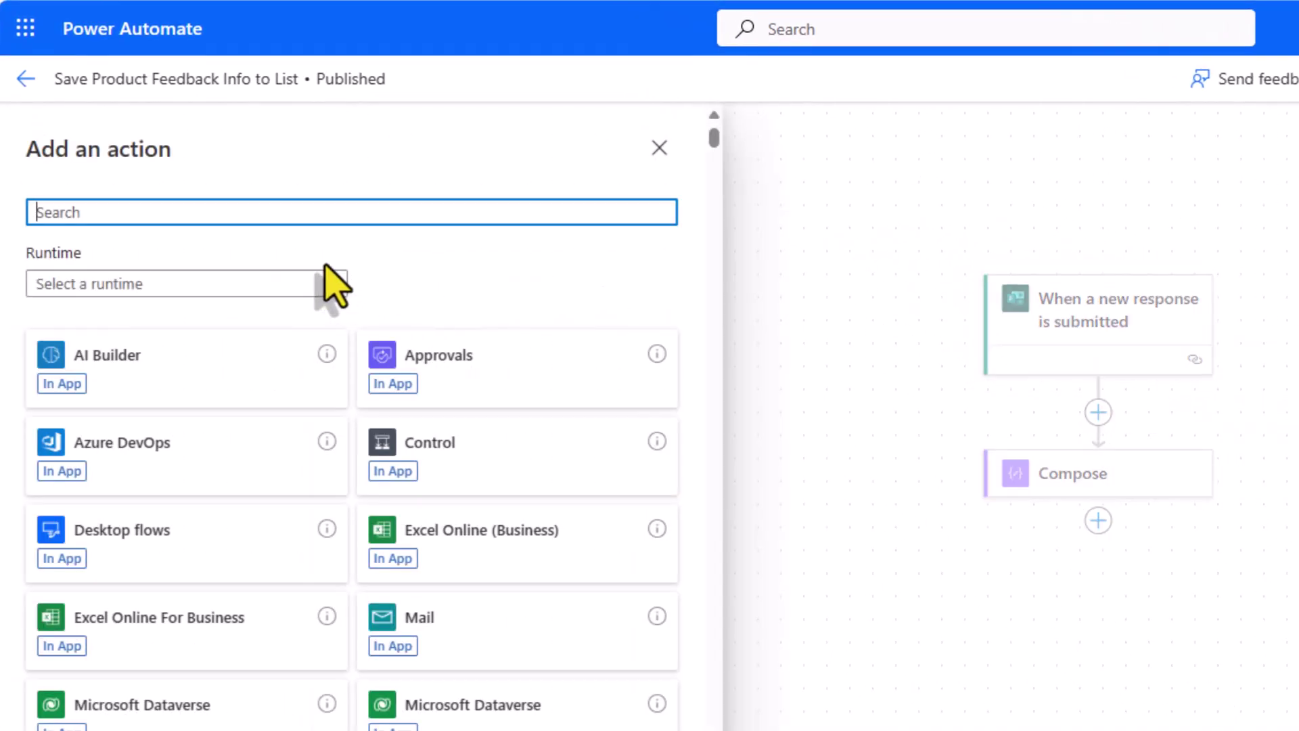
type("get response details")
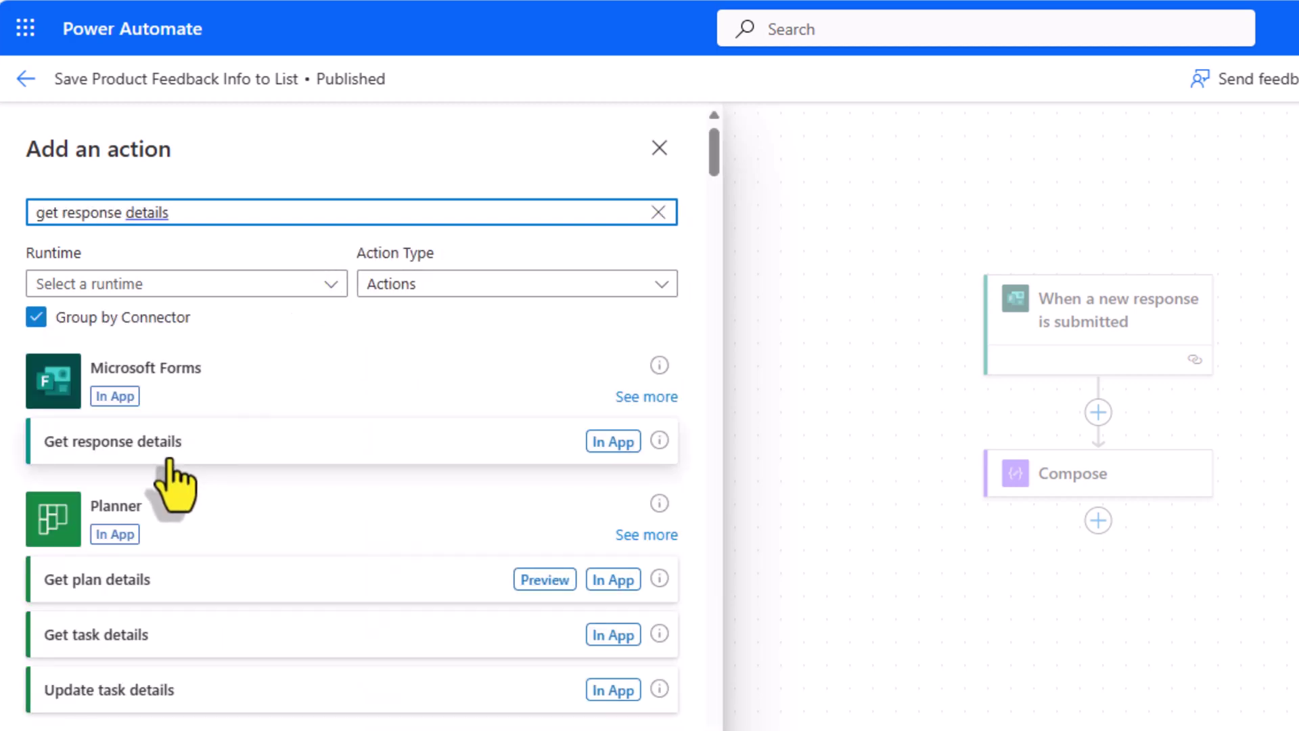
left_click(161, 452)
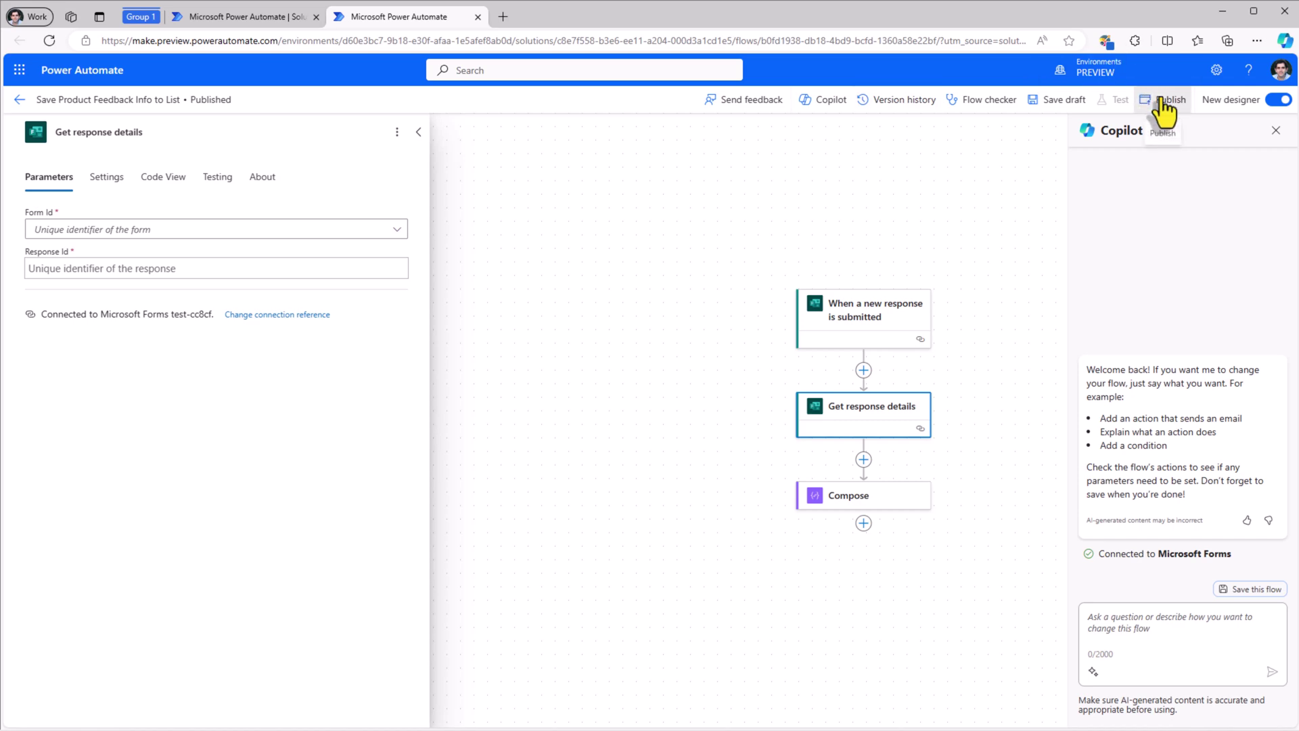
left_click(1159, 98)
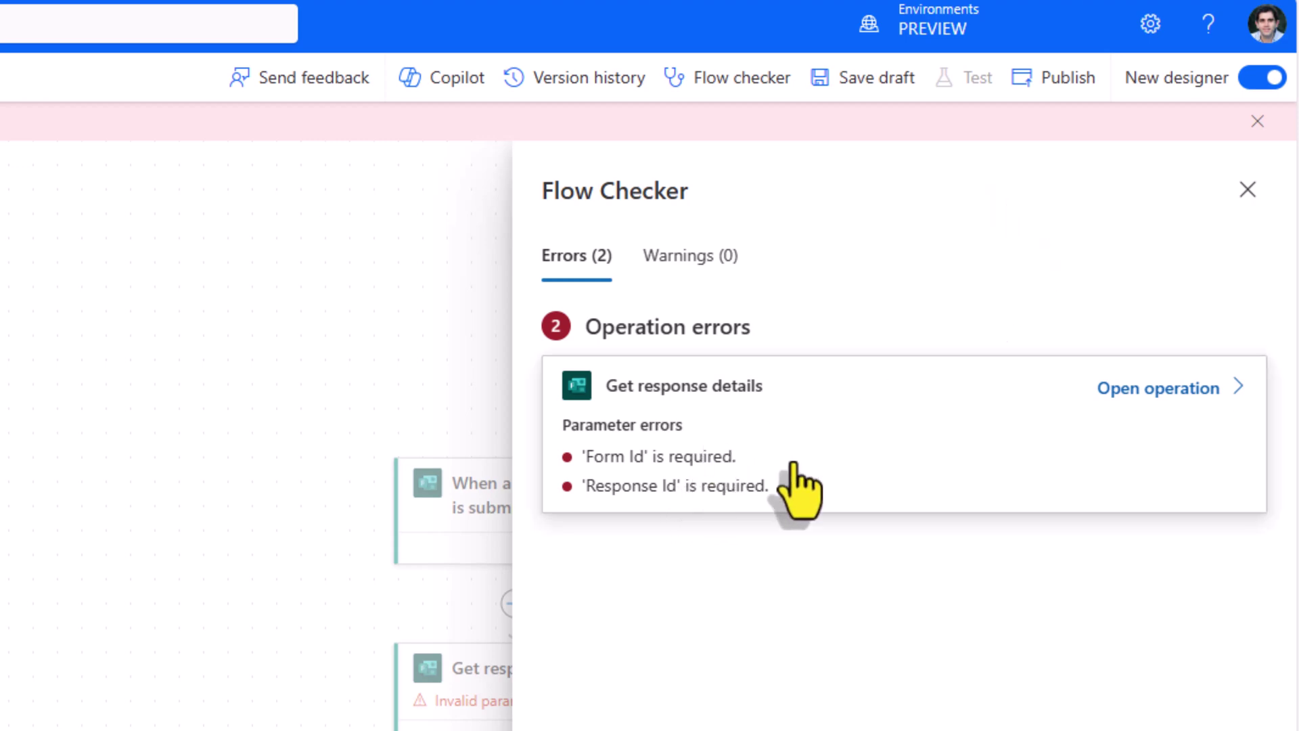
Save the flow as a draft despite the Flow Checker errors, then reopen it for editing from its details page.
left_click(887, 467)
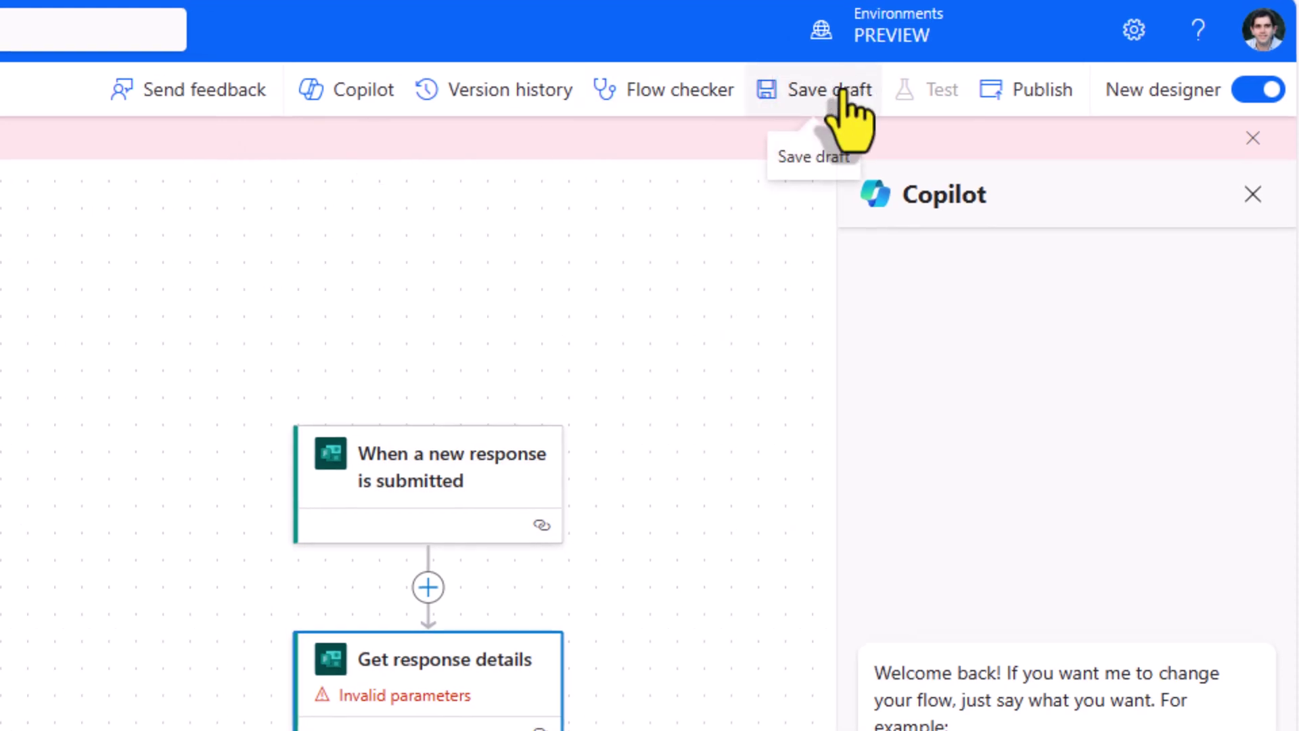
left_click(841, 95)
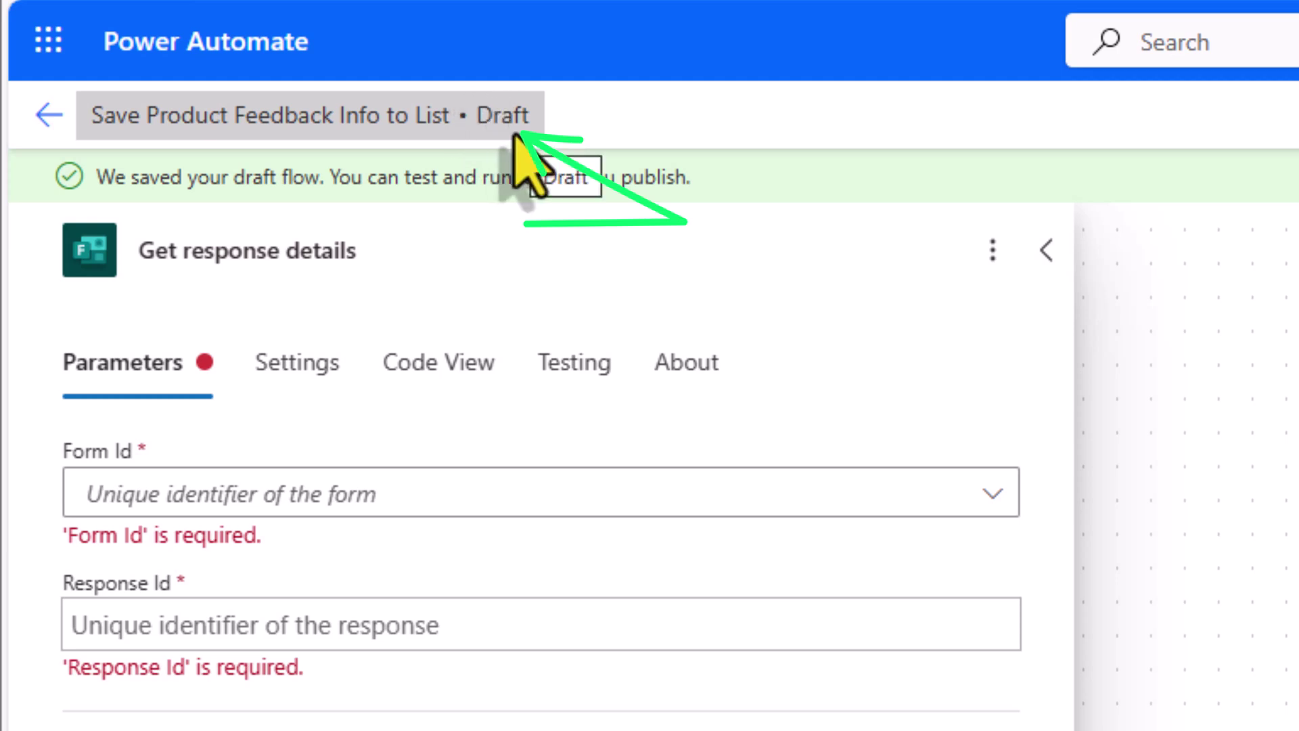
left_click(49, 114)
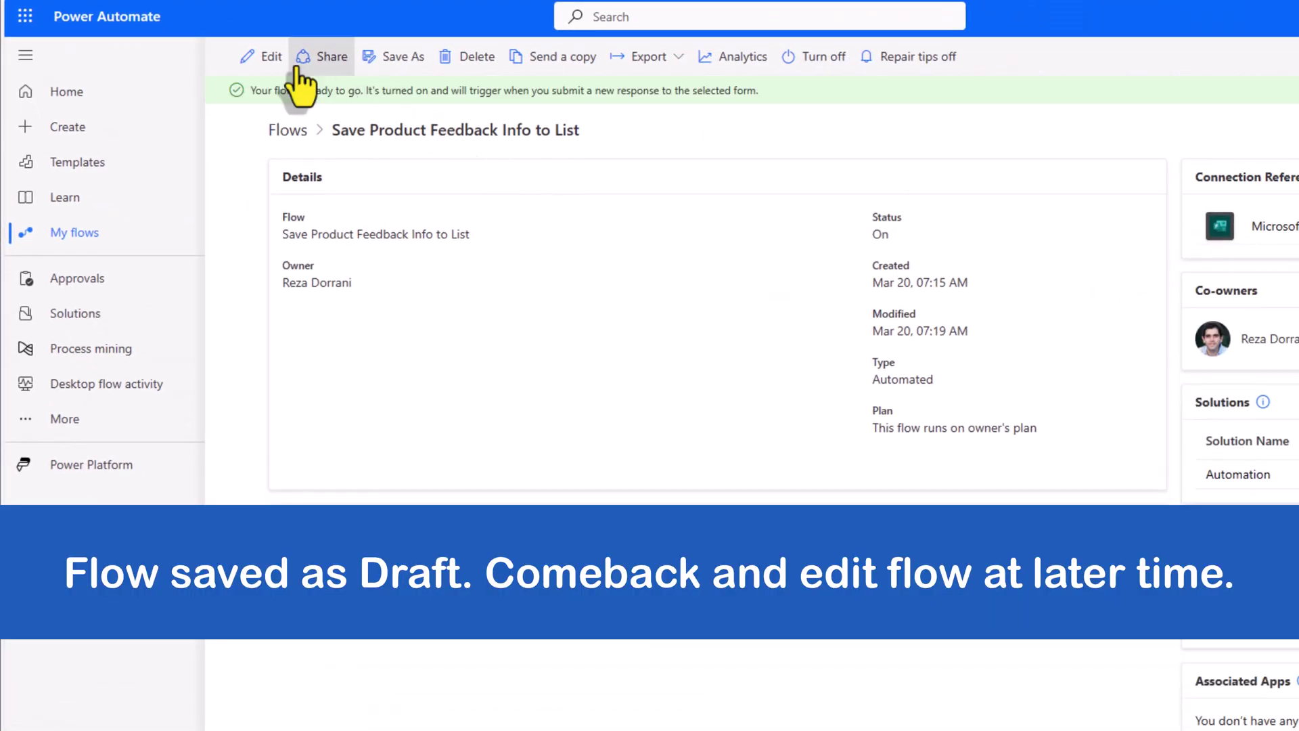
left_click(271, 57)
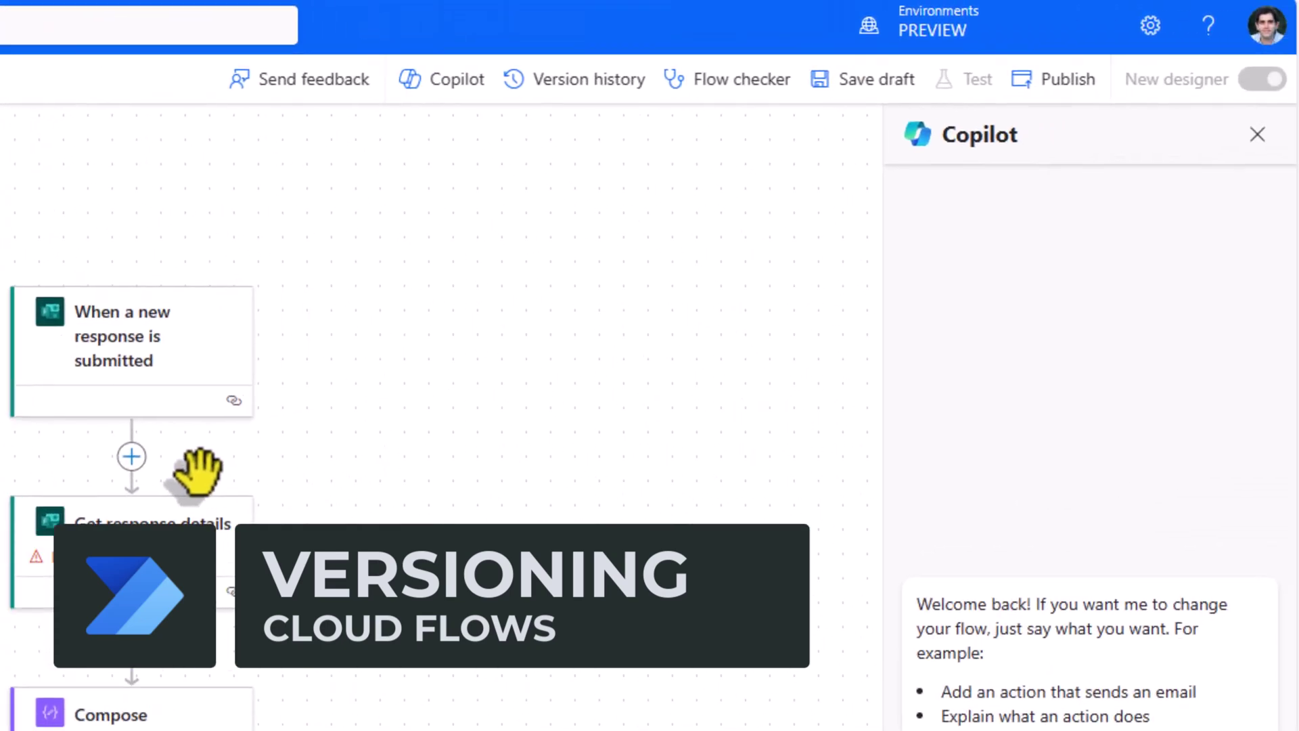
Point Get response details at the Contoso Product Feedback form with the trigger's Response Id, and save a draft.
left_click(572, 96)
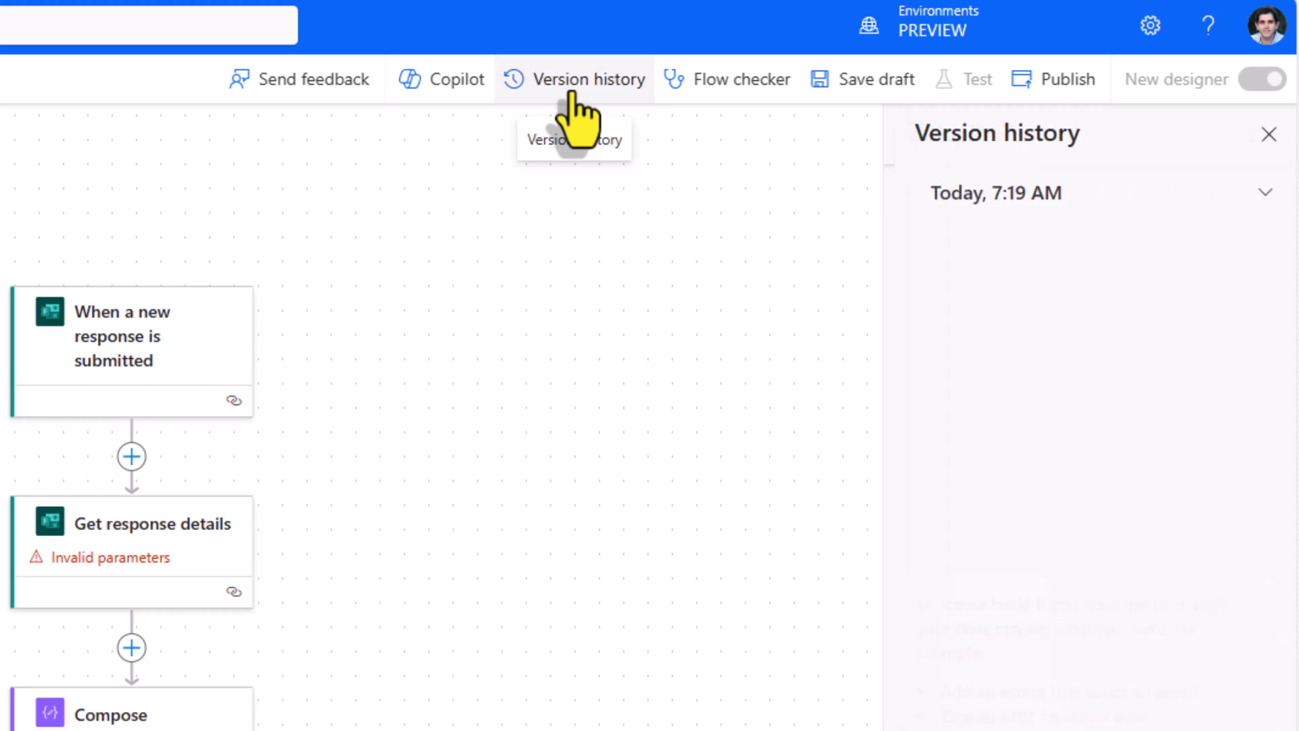
left_click(1186, 189)
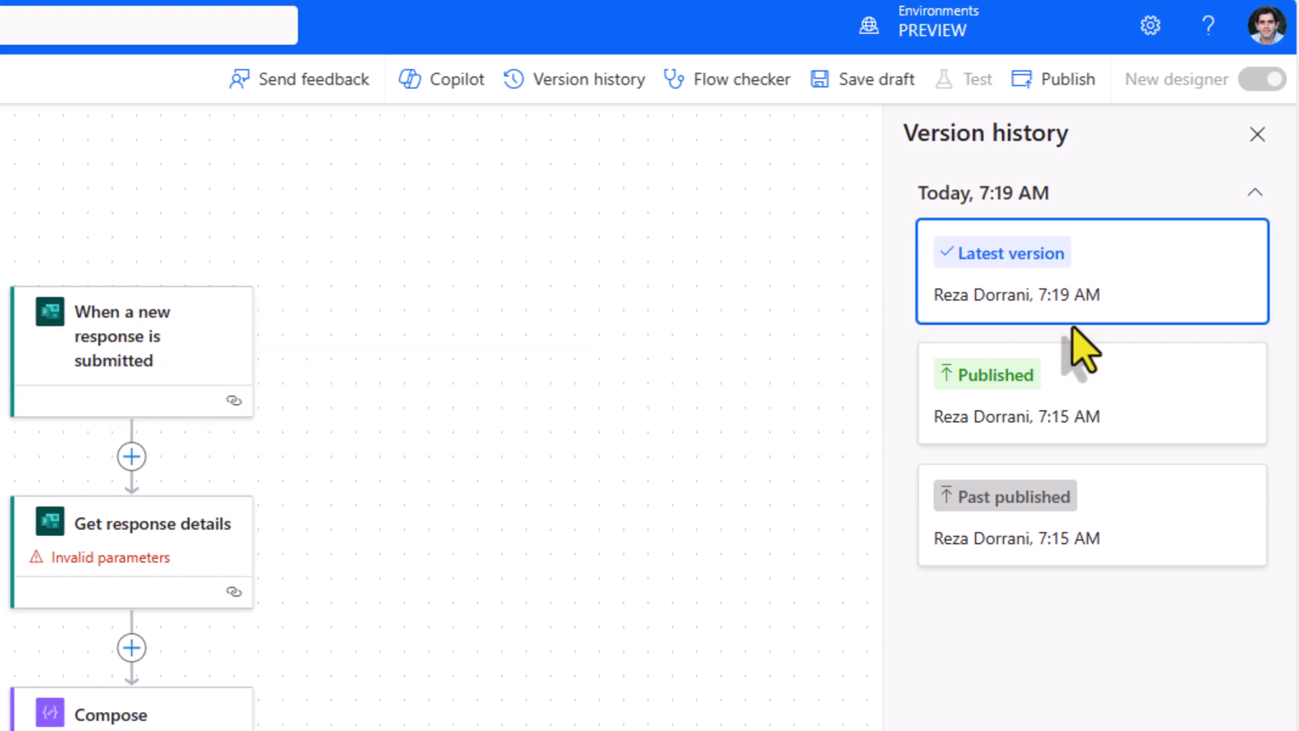
left_click(145, 558)
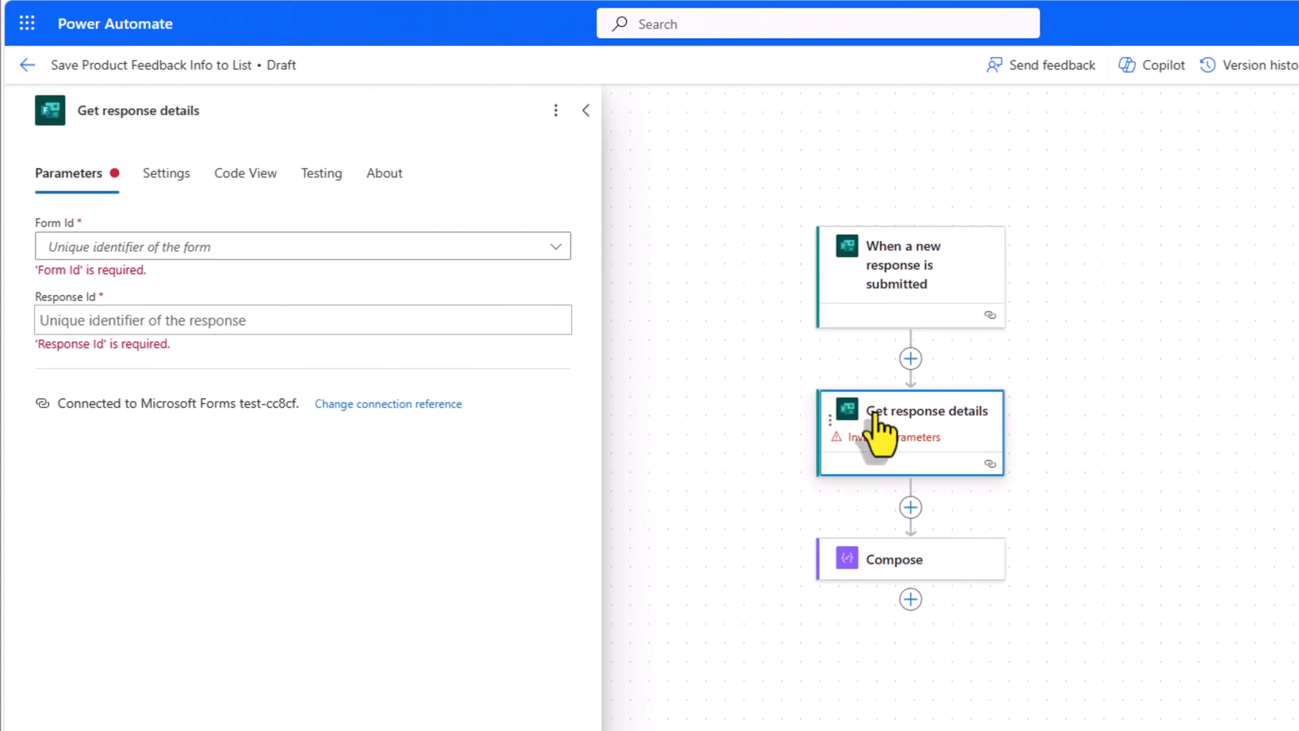
left_click(542, 247)
type("conf")
left_click(641, 249)
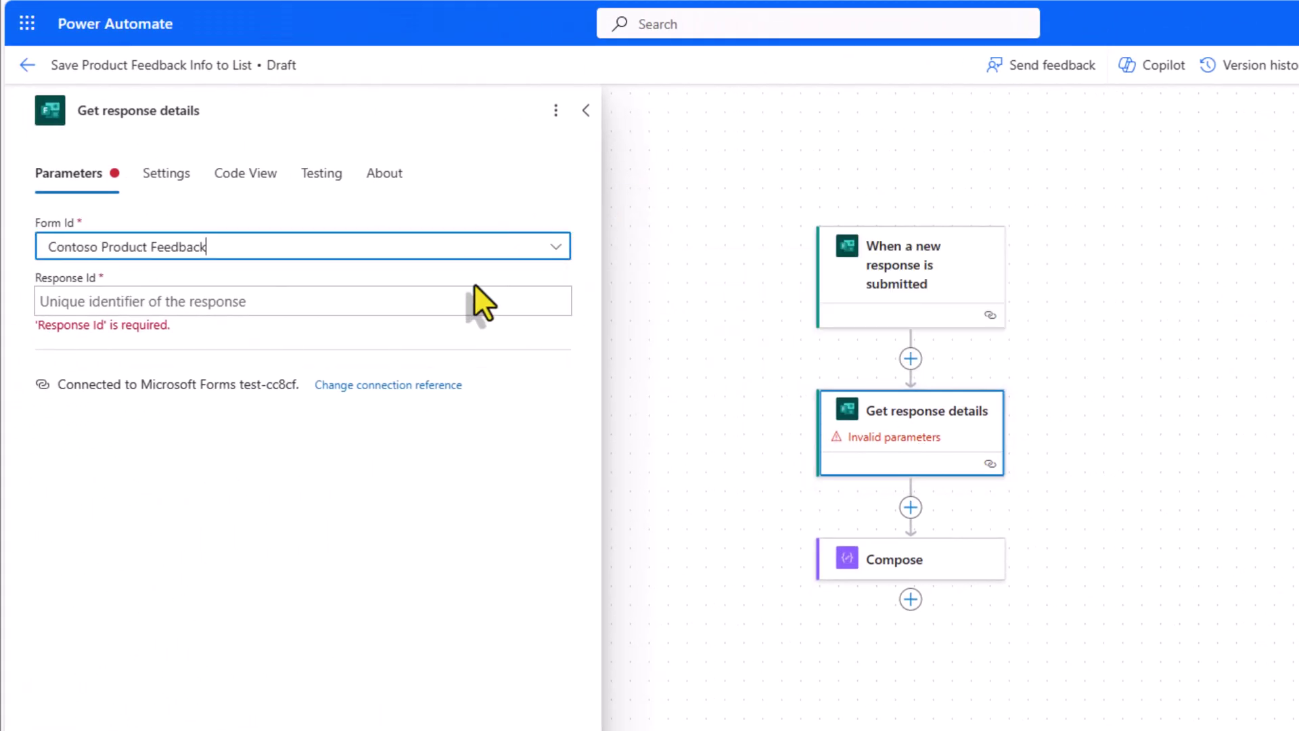
left_click(180, 308)
left_click(570, 289)
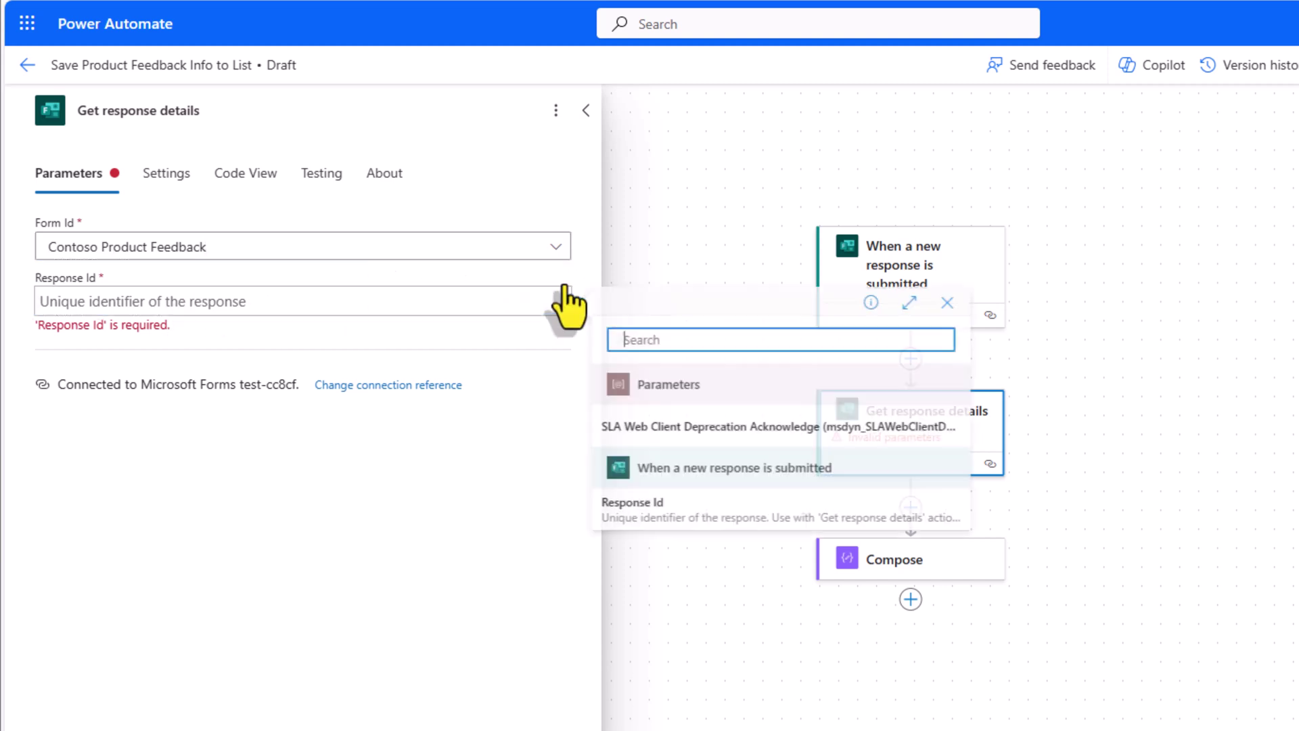
left_click(697, 433)
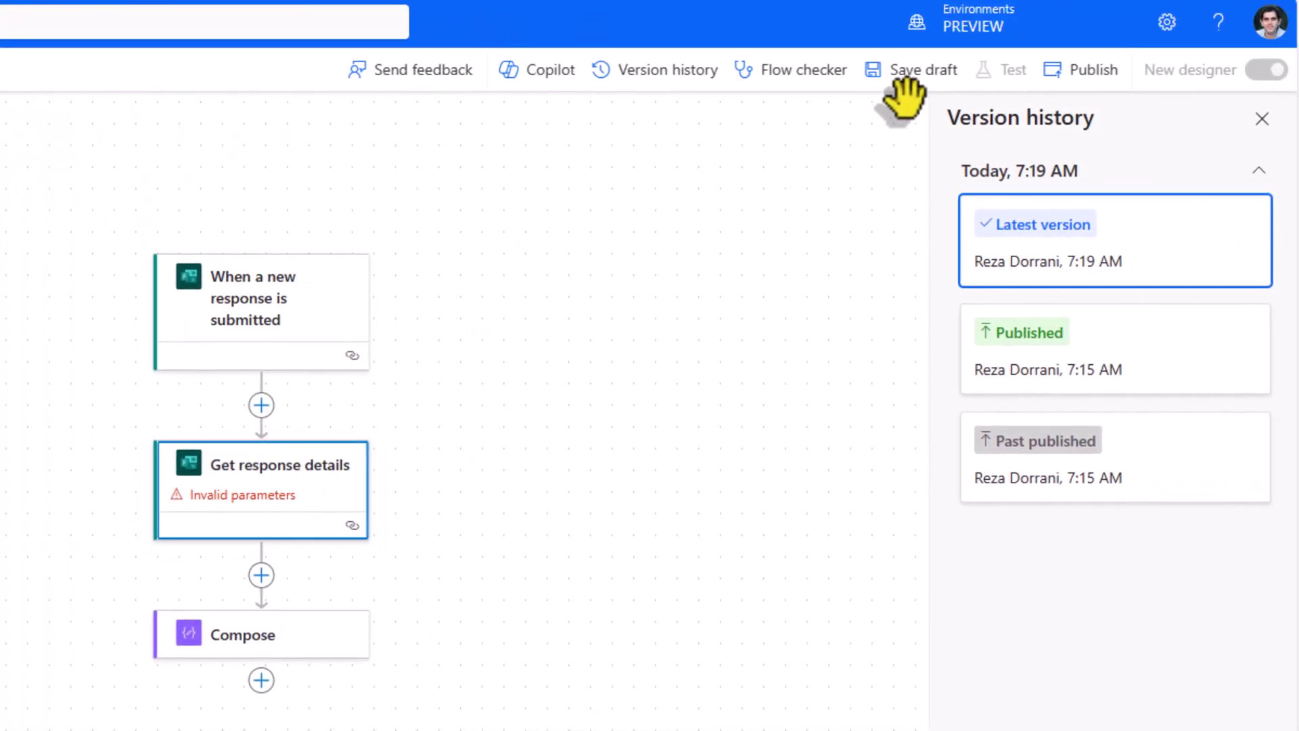
left_click(906, 73)
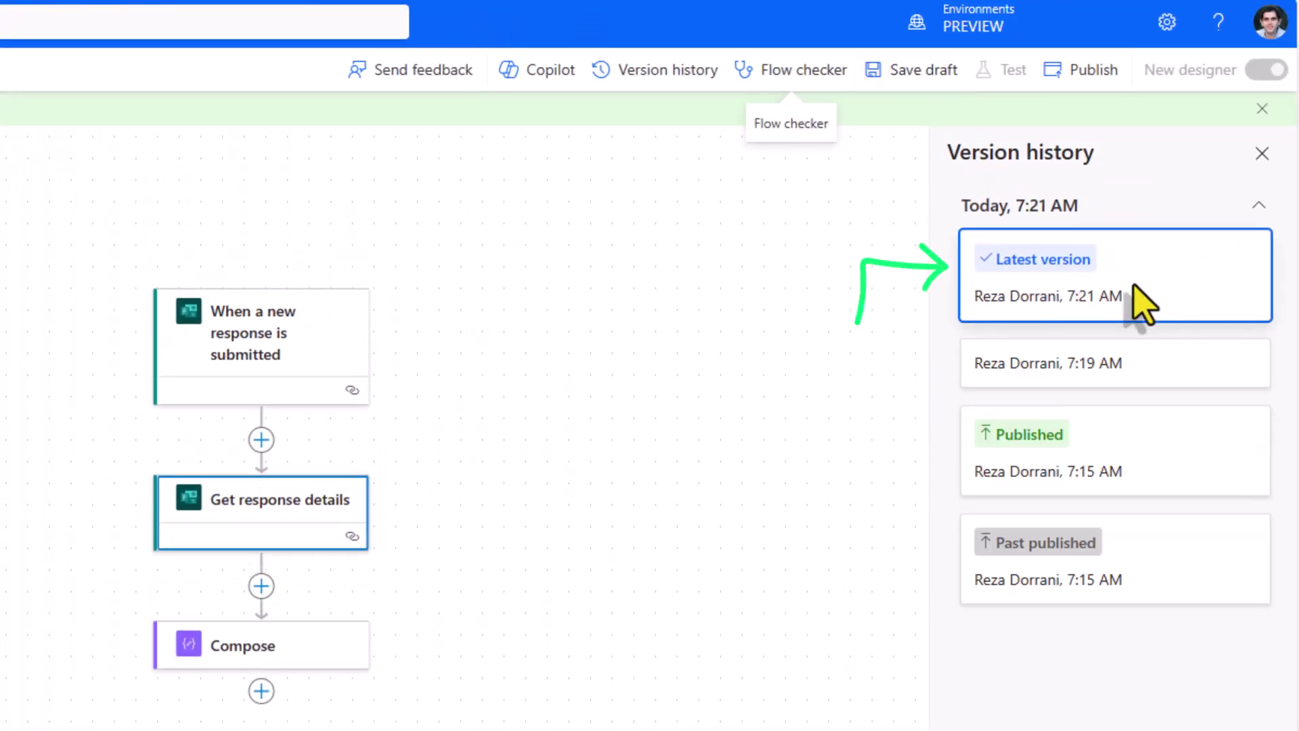
Compare the 7:19 AM draft with the 7:15 AM published version, which lacks Get response details.
left_click(1127, 379)
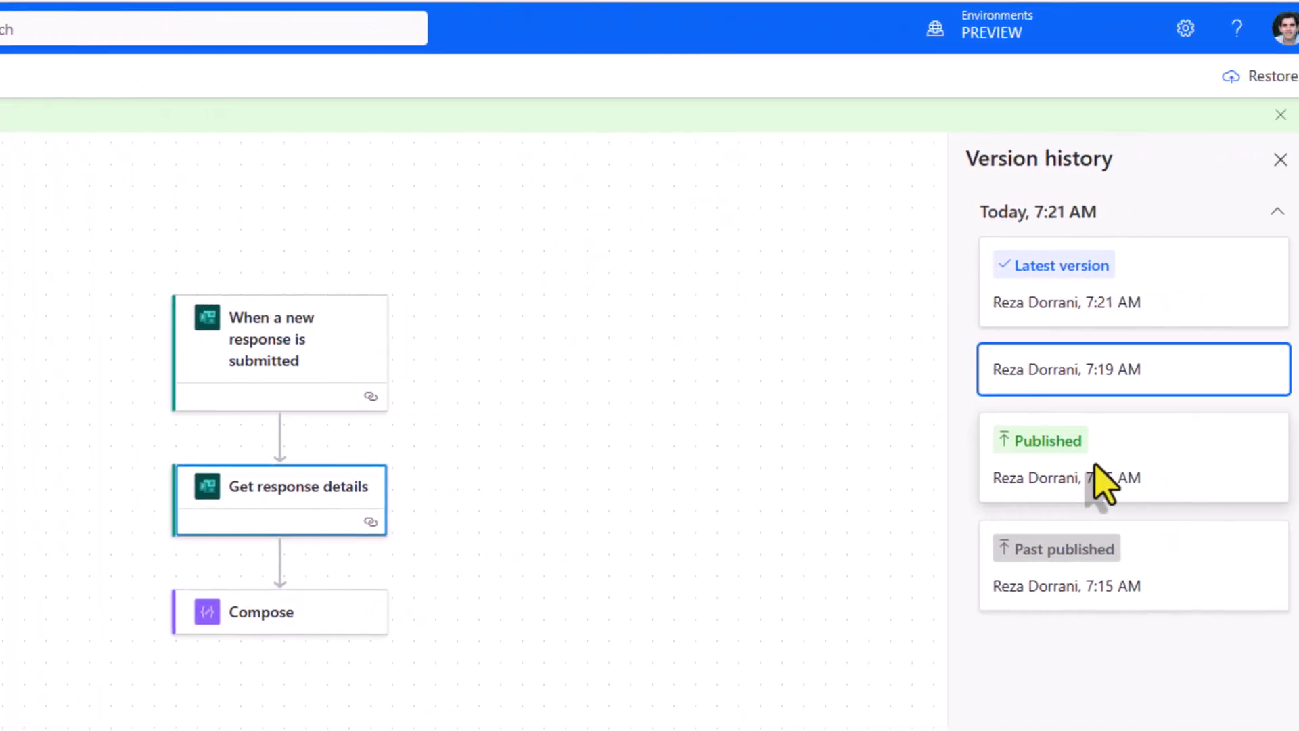
left_click(1077, 465)
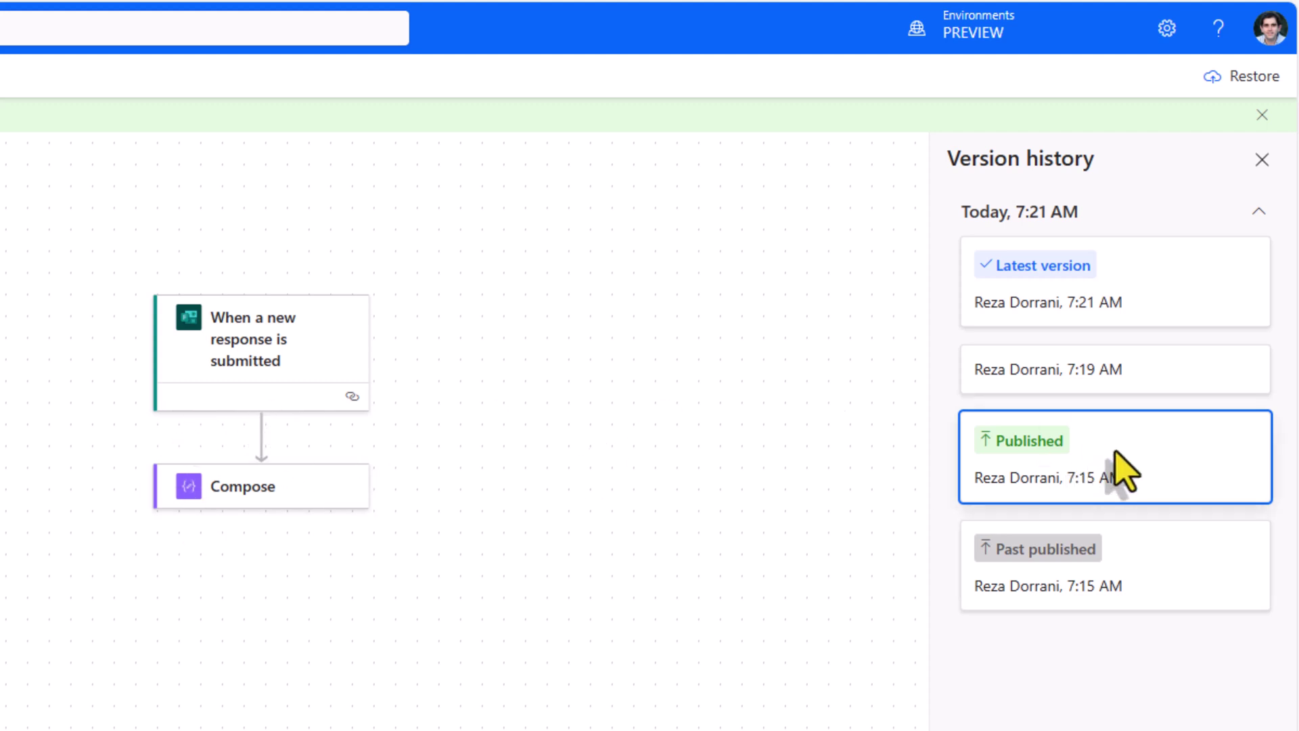
left_click(1089, 392)
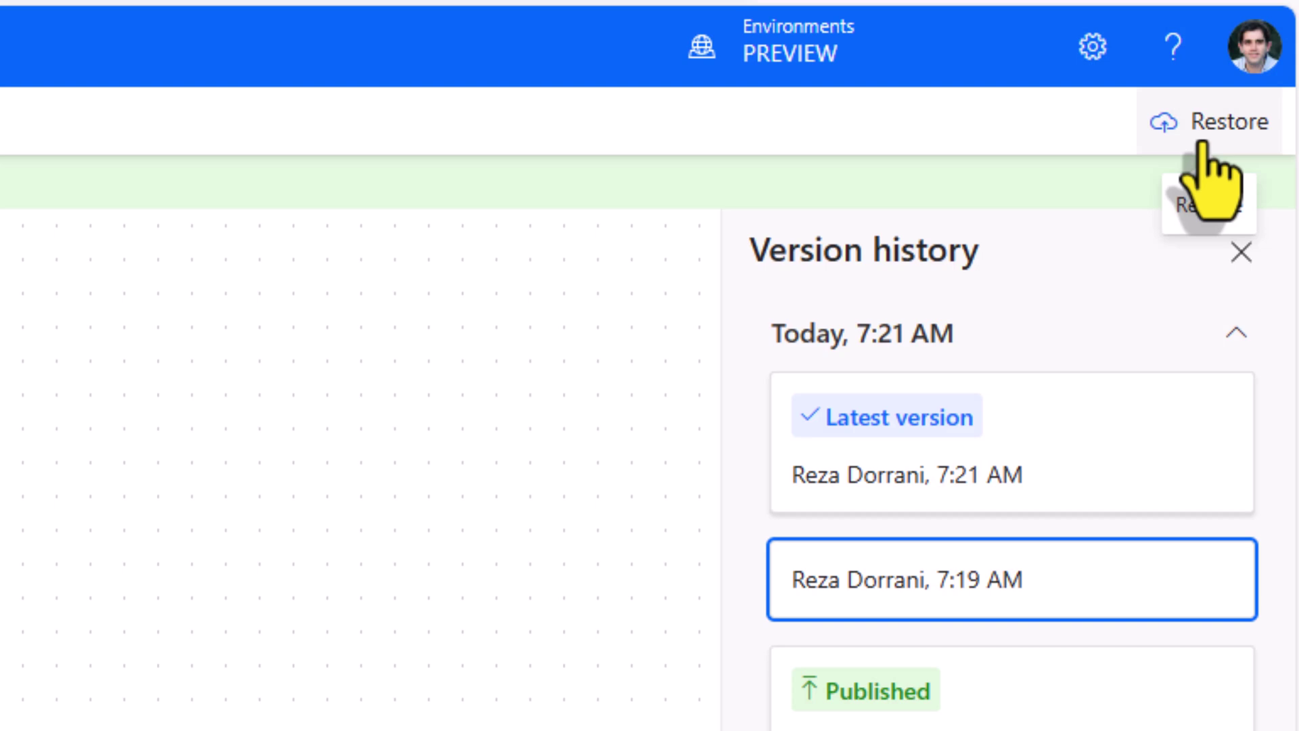
Restore the Published 7:15 AM version from version history and confirm.
left_click(1008, 717)
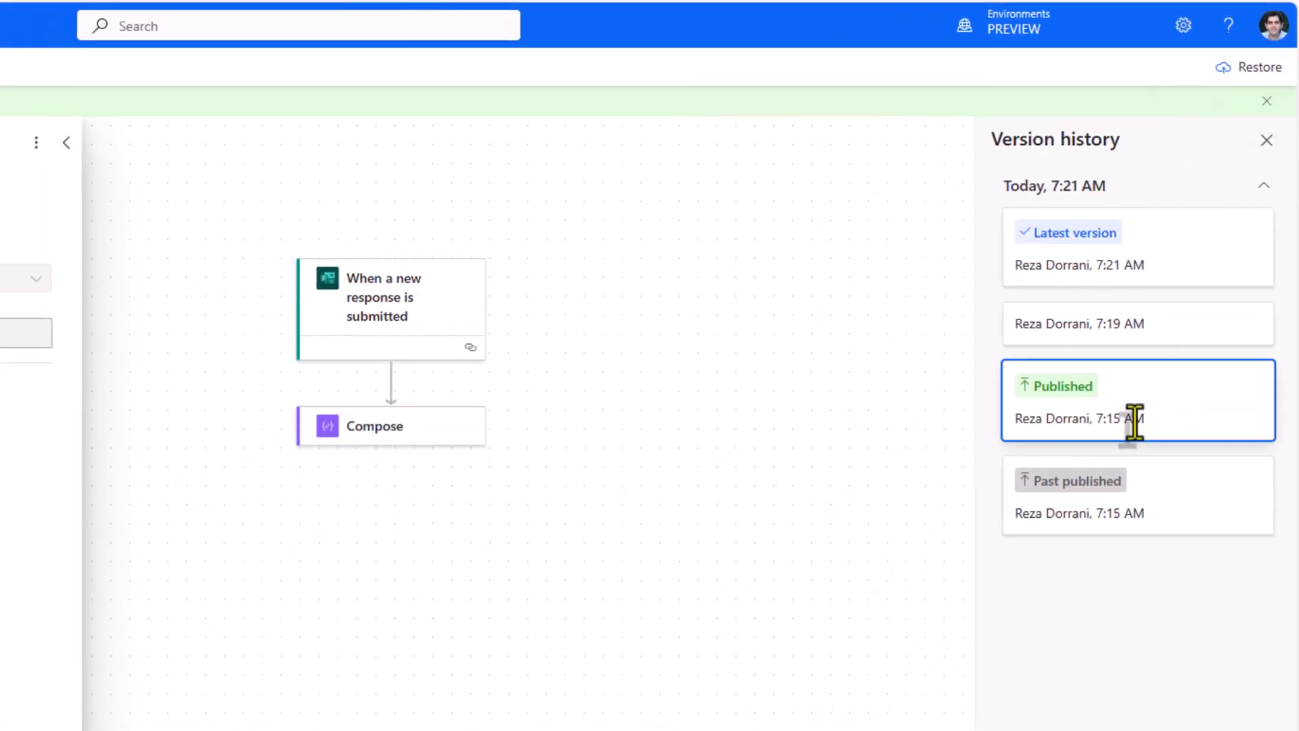
left_click(1239, 68)
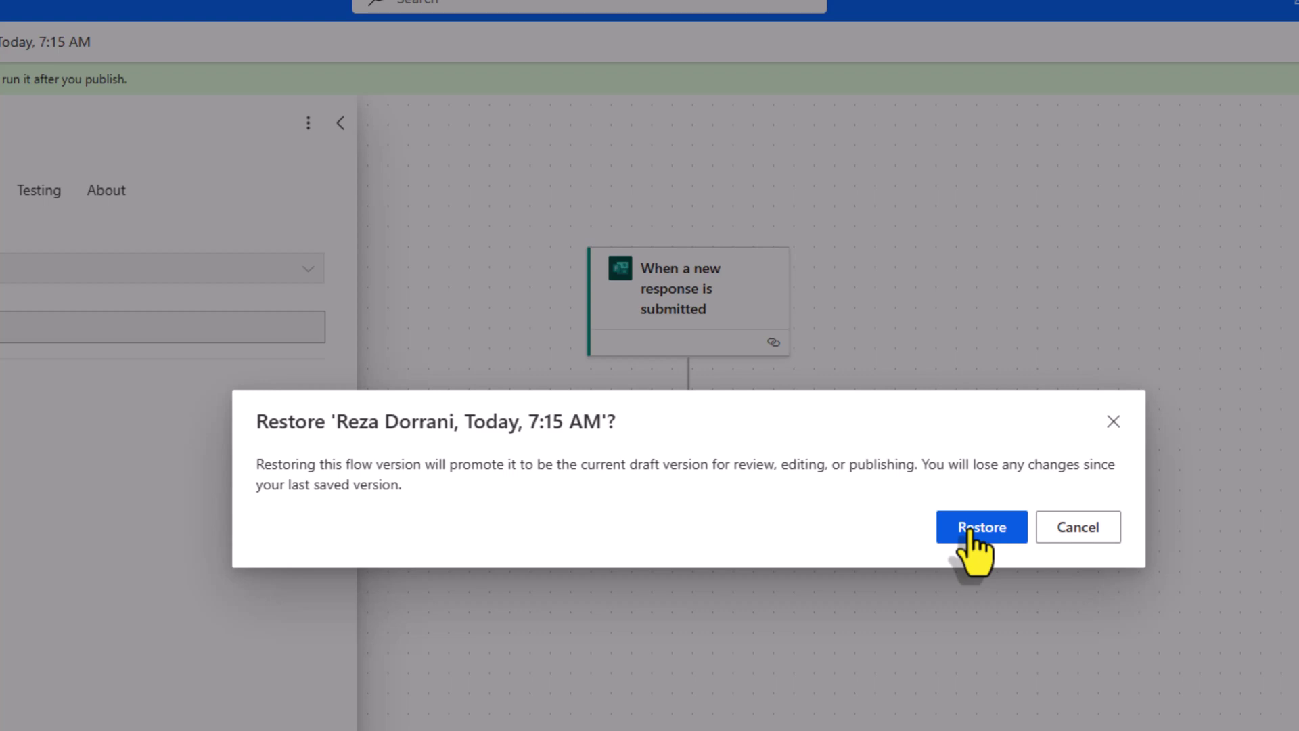
left_click(969, 533)
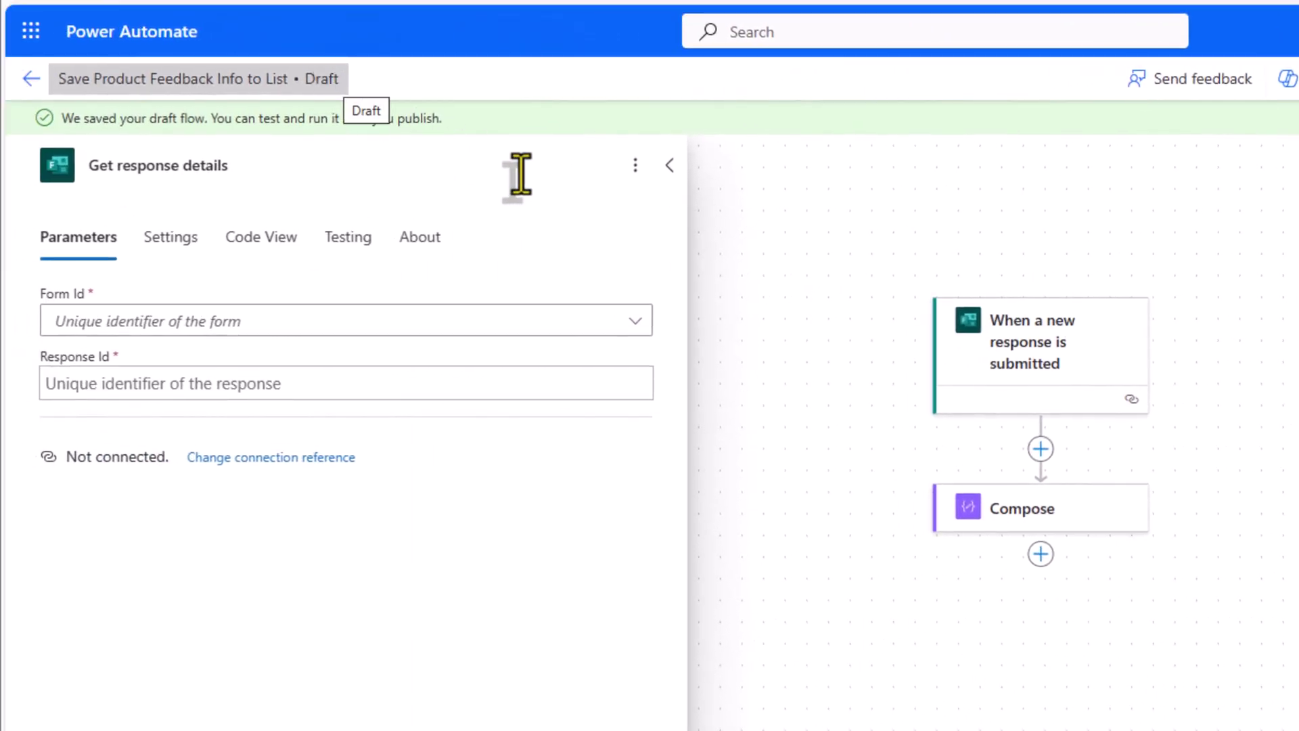
Add a Get response details step below the form trigger and delete the Compose step.
left_click(1035, 341)
left_click(1041, 449)
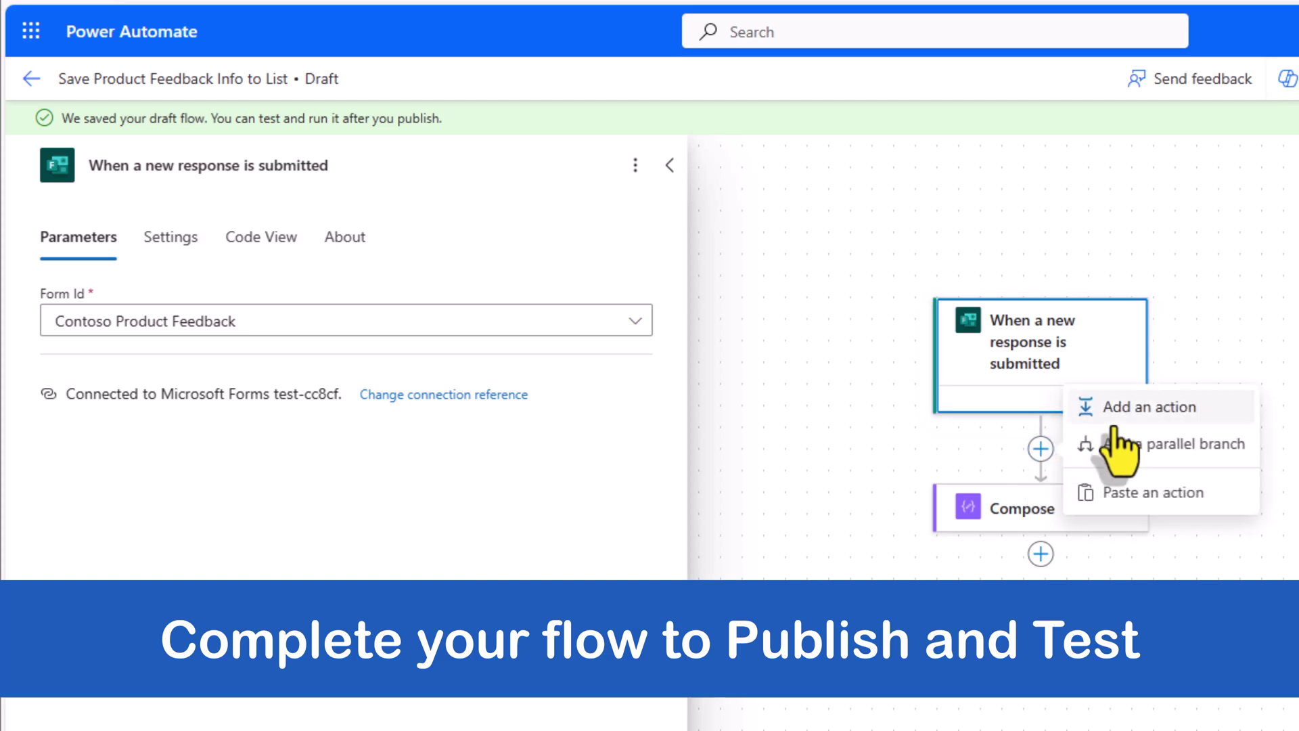
left_click(1100, 406)
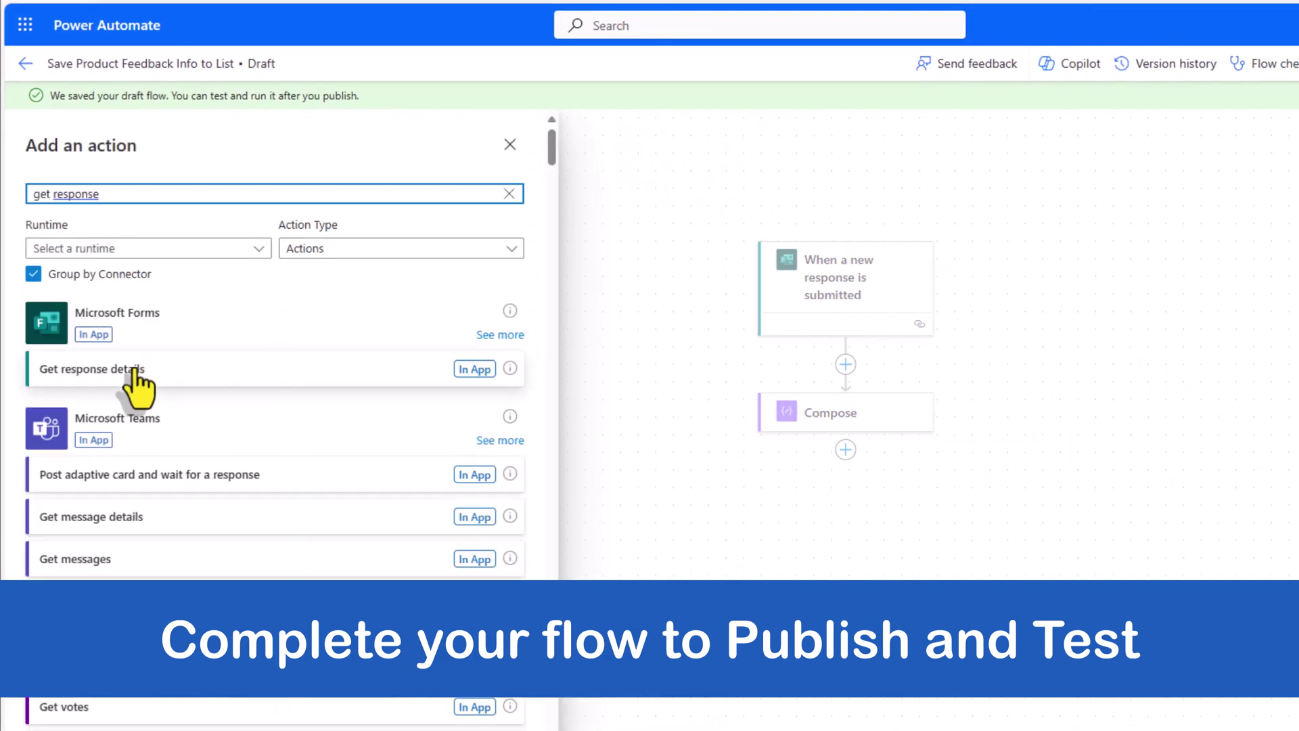
type("get response")
left_click(132, 371)
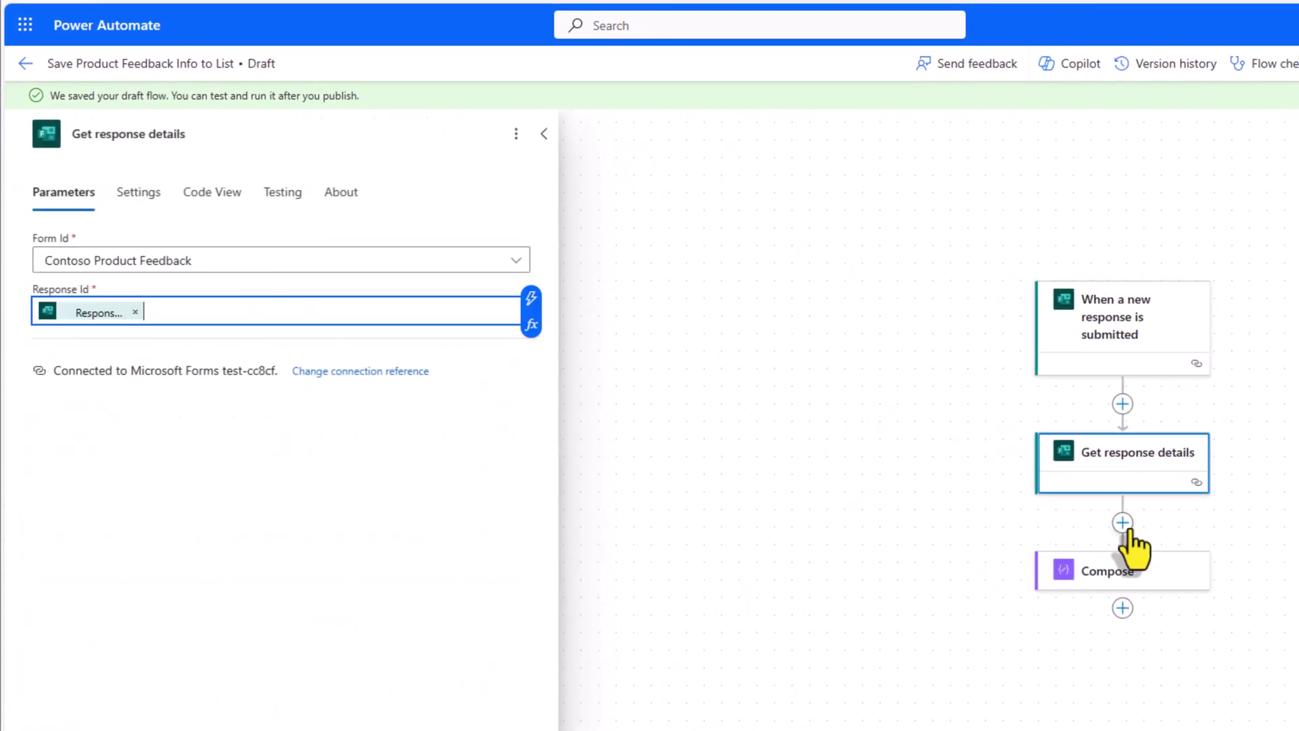
left_click(1120, 571)
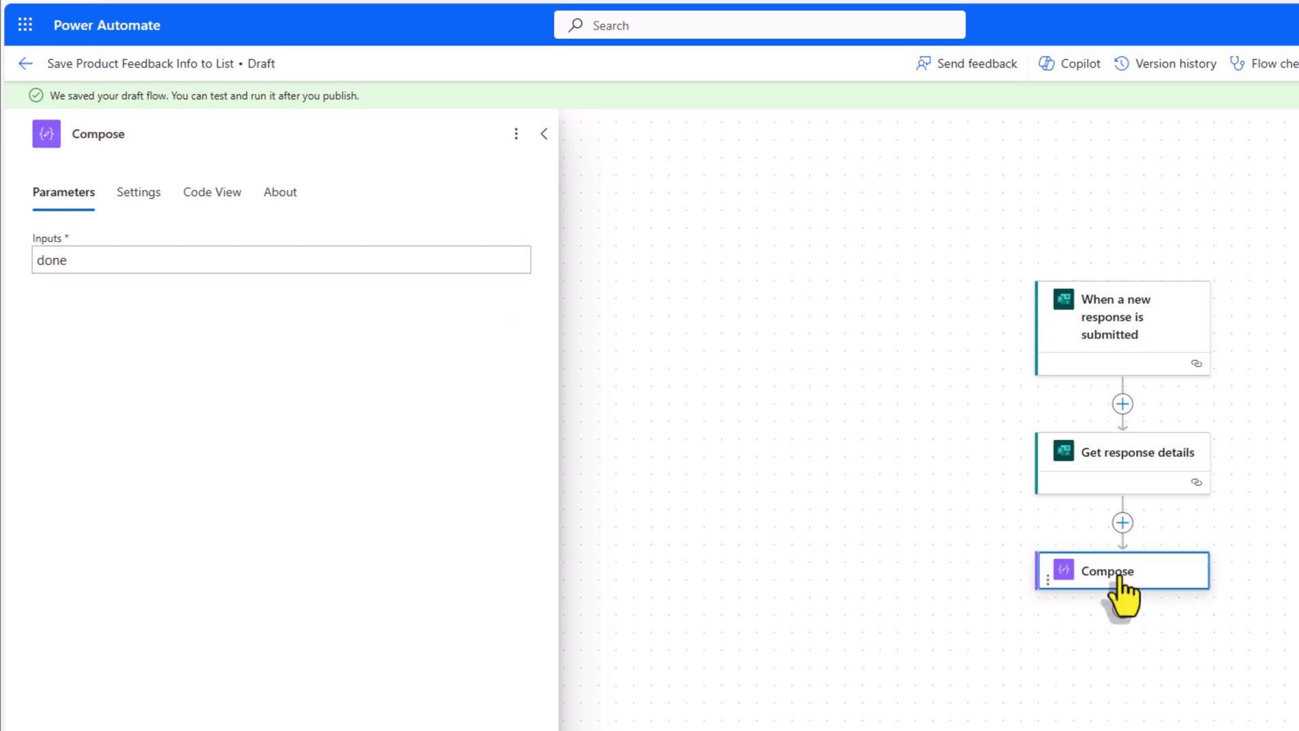
key("Delete")
left_click(842, 499)
Add a SharePoint Create item action and fill its Title with the responder's email.
left_click(921, 437)
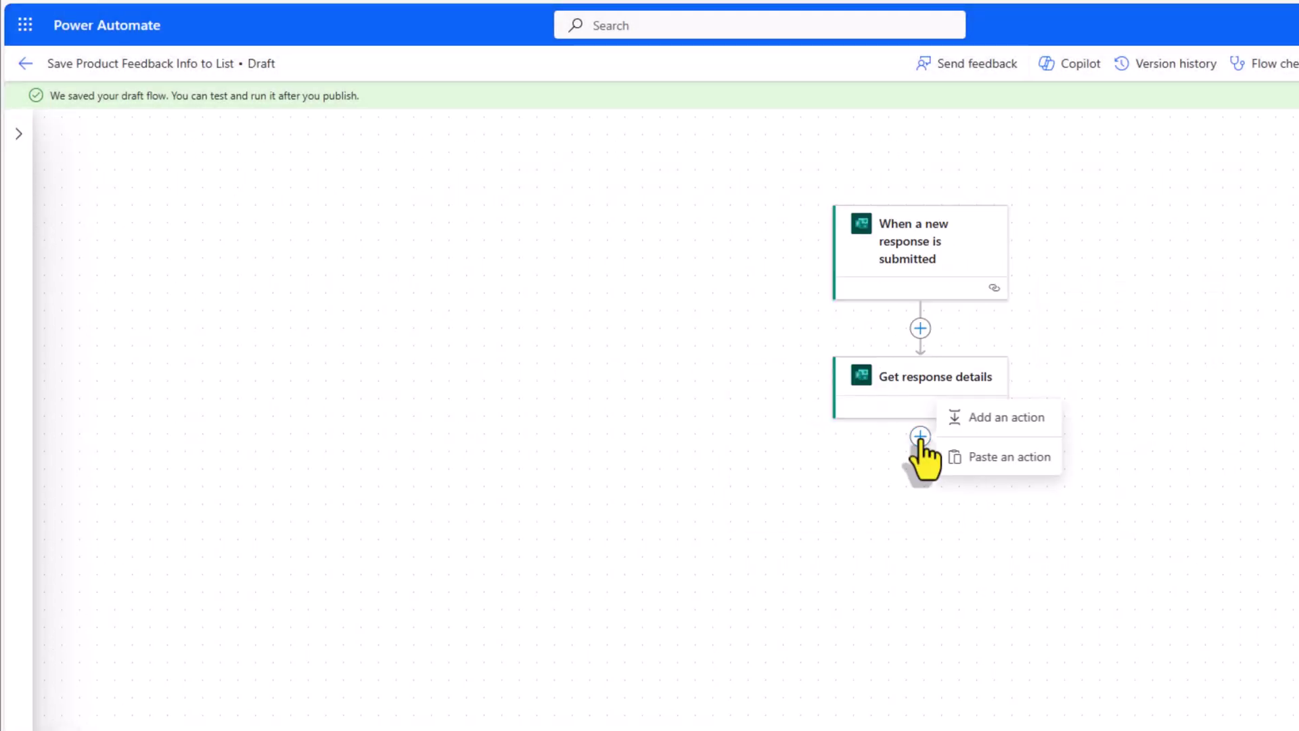
left_click(999, 418)
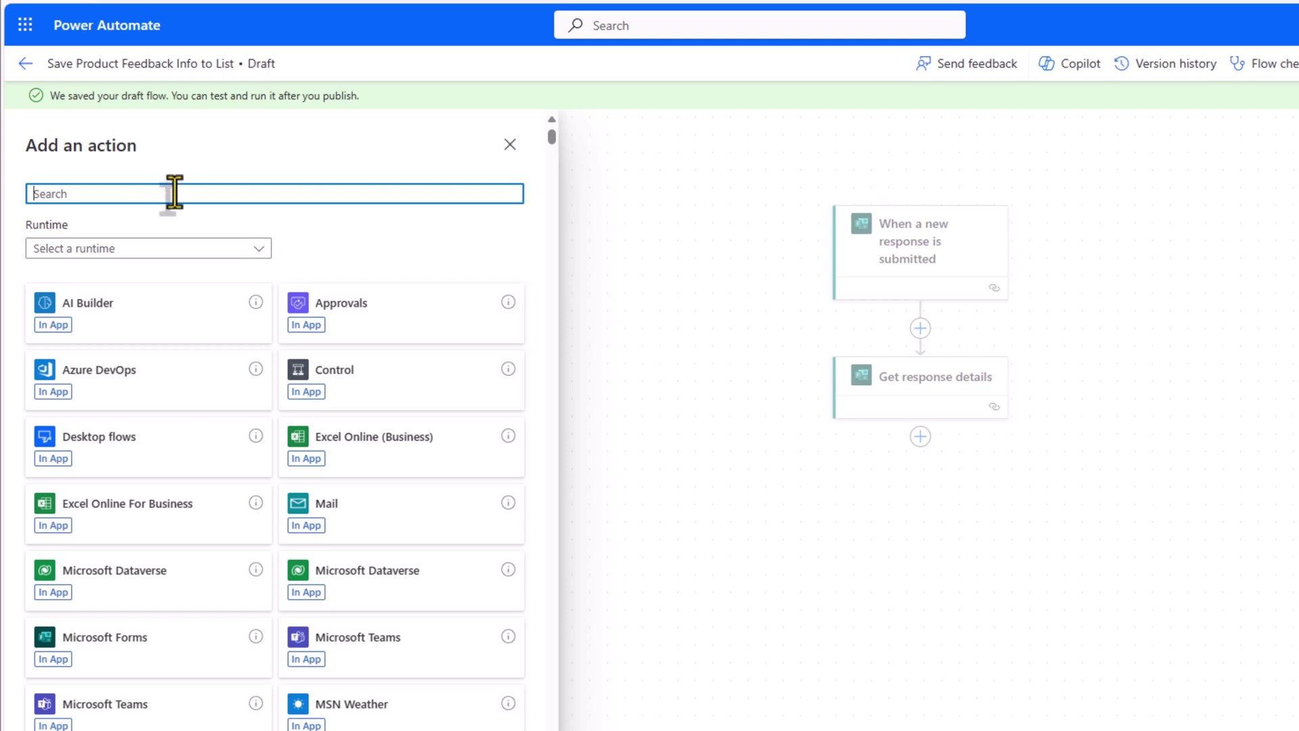
type("create item")
left_click(168, 369)
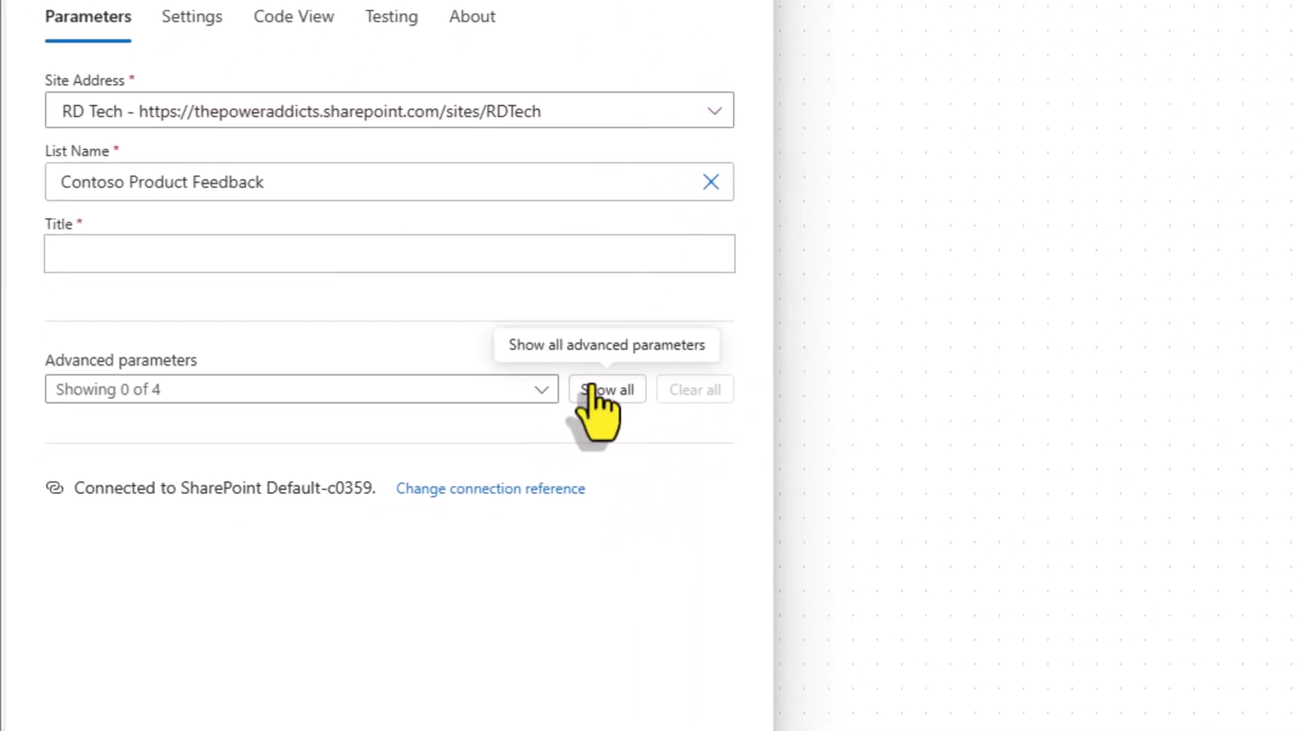
left_click(550, 407)
left_click(187, 284)
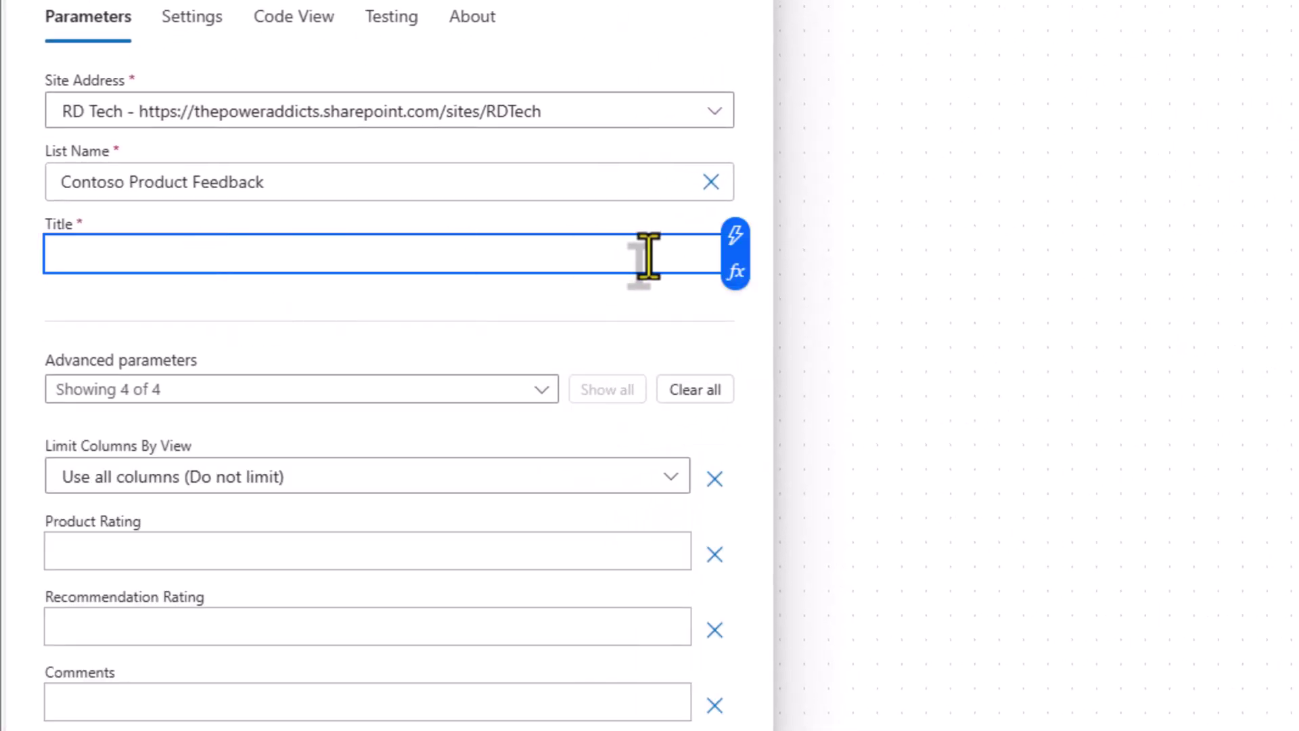
left_click(733, 237)
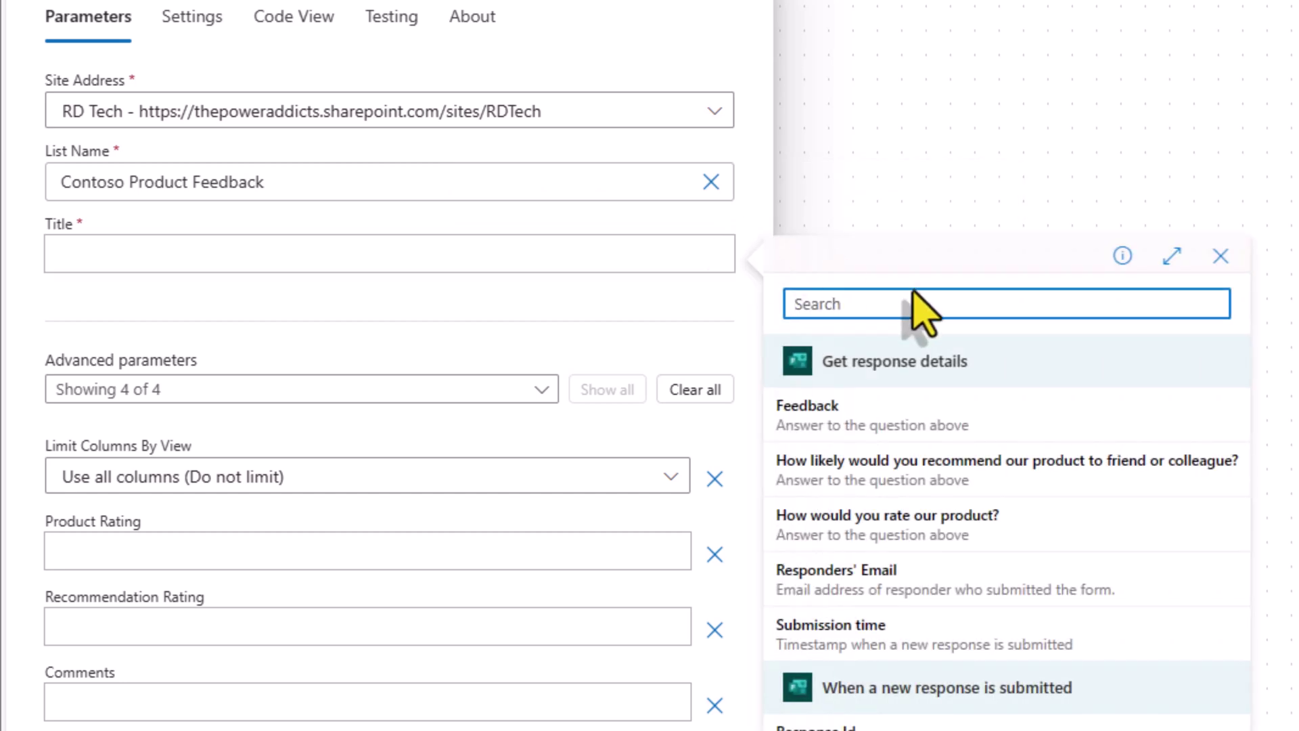
left_click(912, 577)
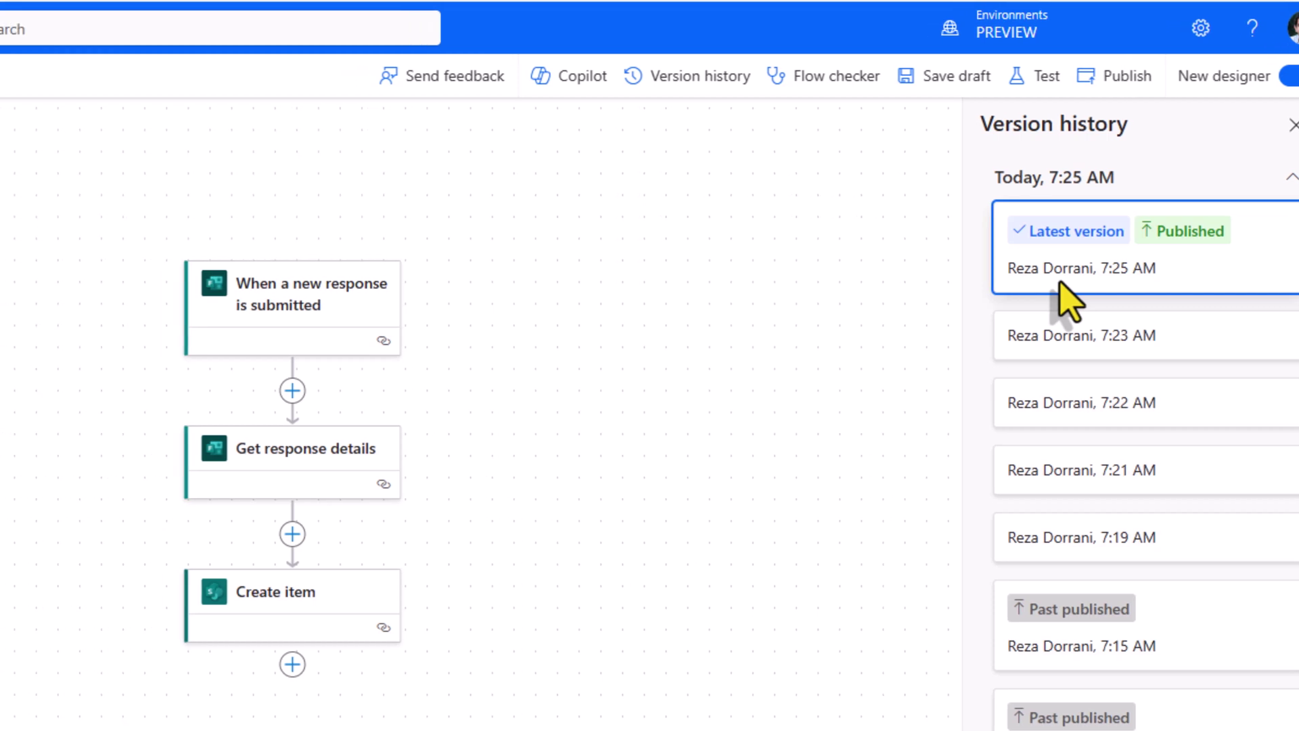
Add a note to the form trigger step from its more-options menu.
left_click(1094, 335)
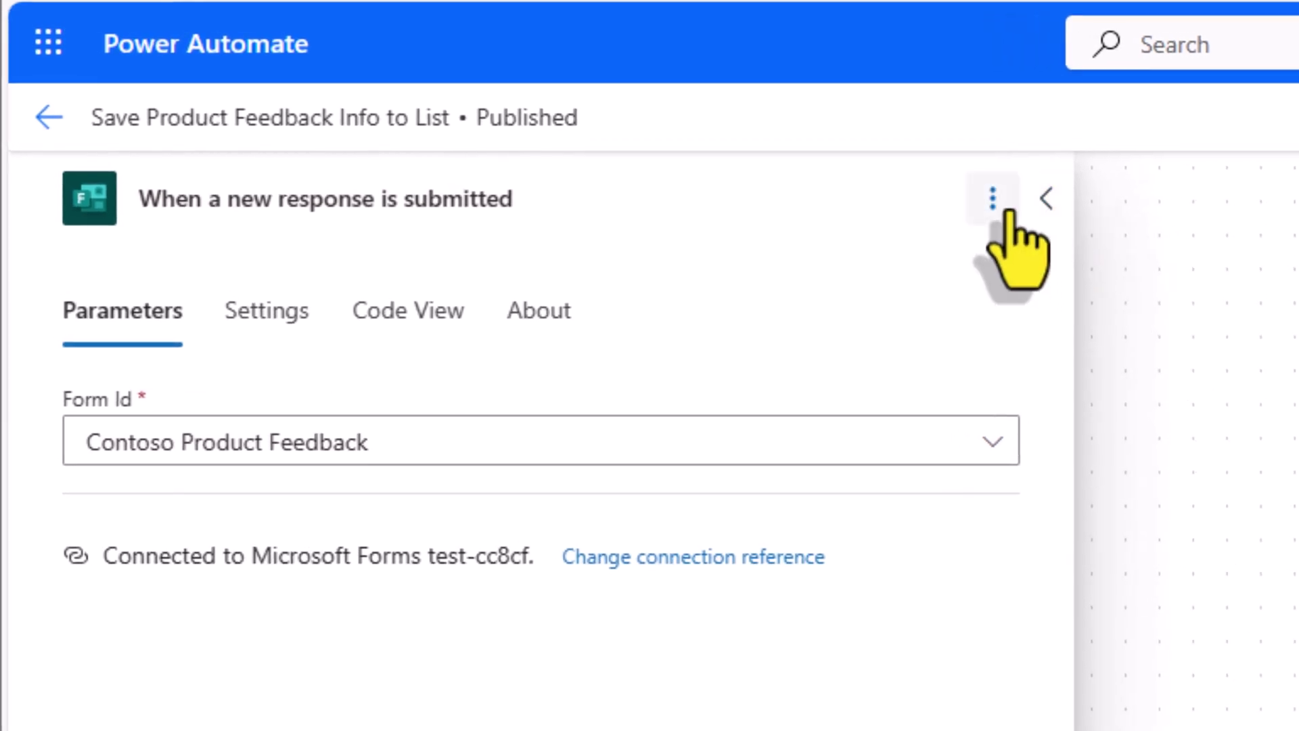
left_click(1008, 212)
left_click(1054, 264)
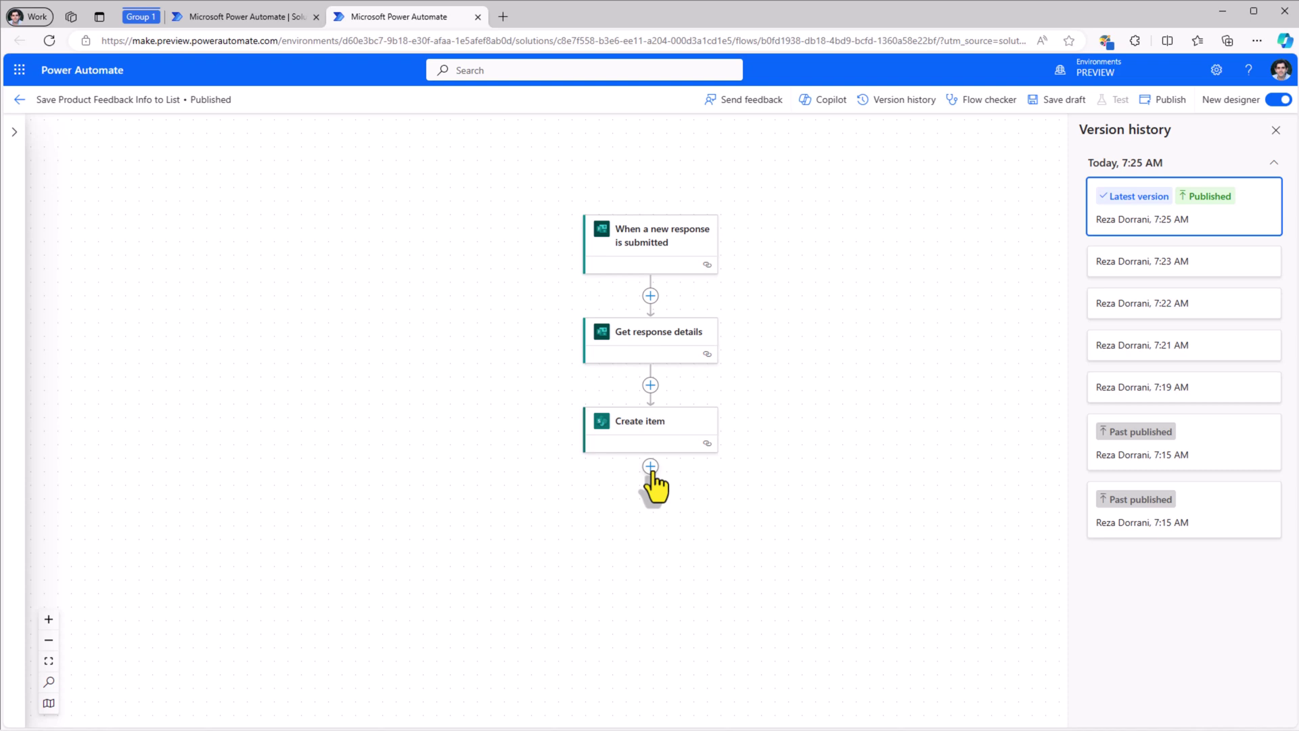
Add a Send an email (V2) action after the Create item step.
left_click(650, 466)
left_click(710, 453)
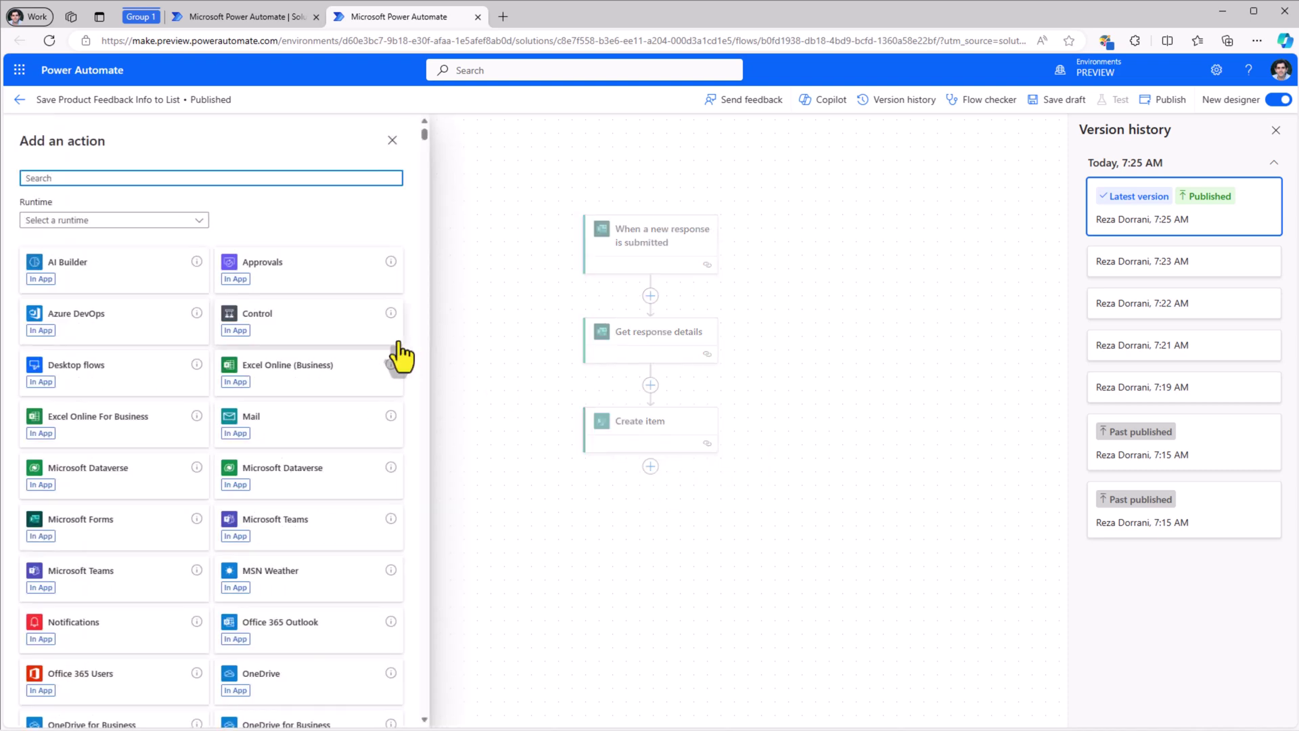
type("send an email")
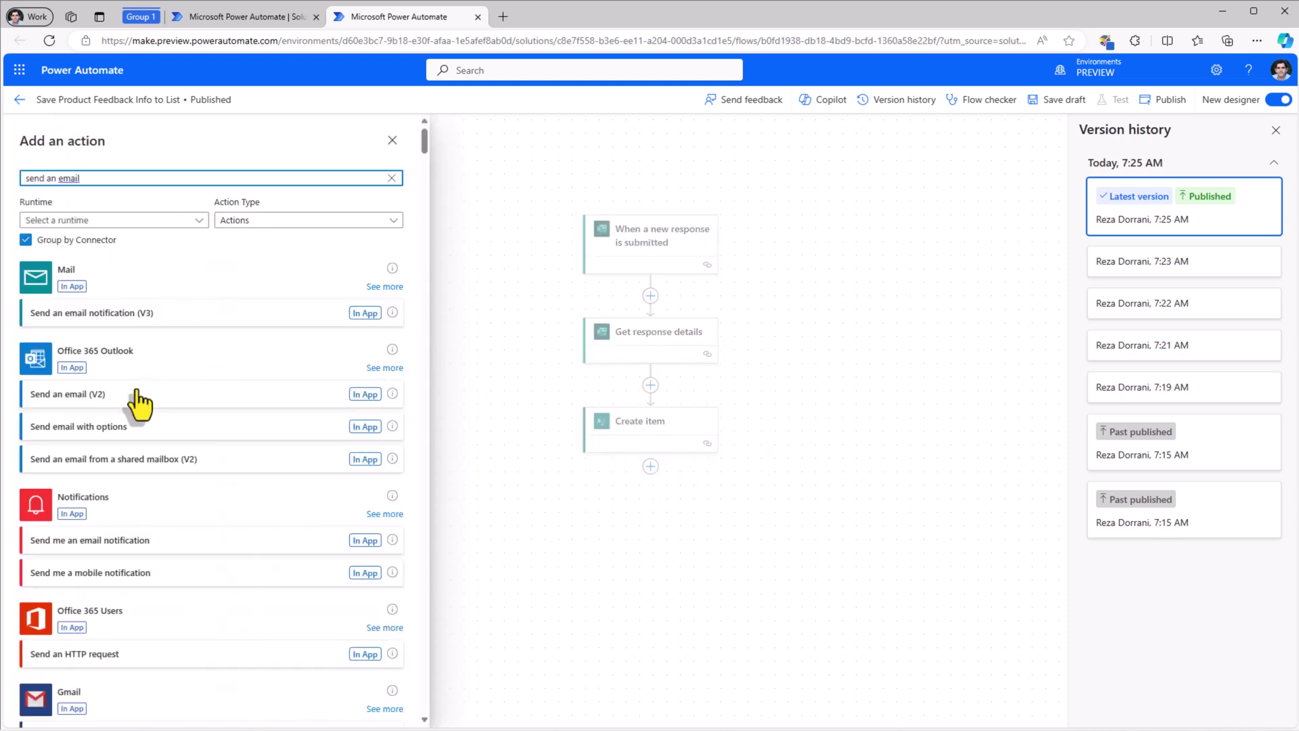
left_click(132, 400)
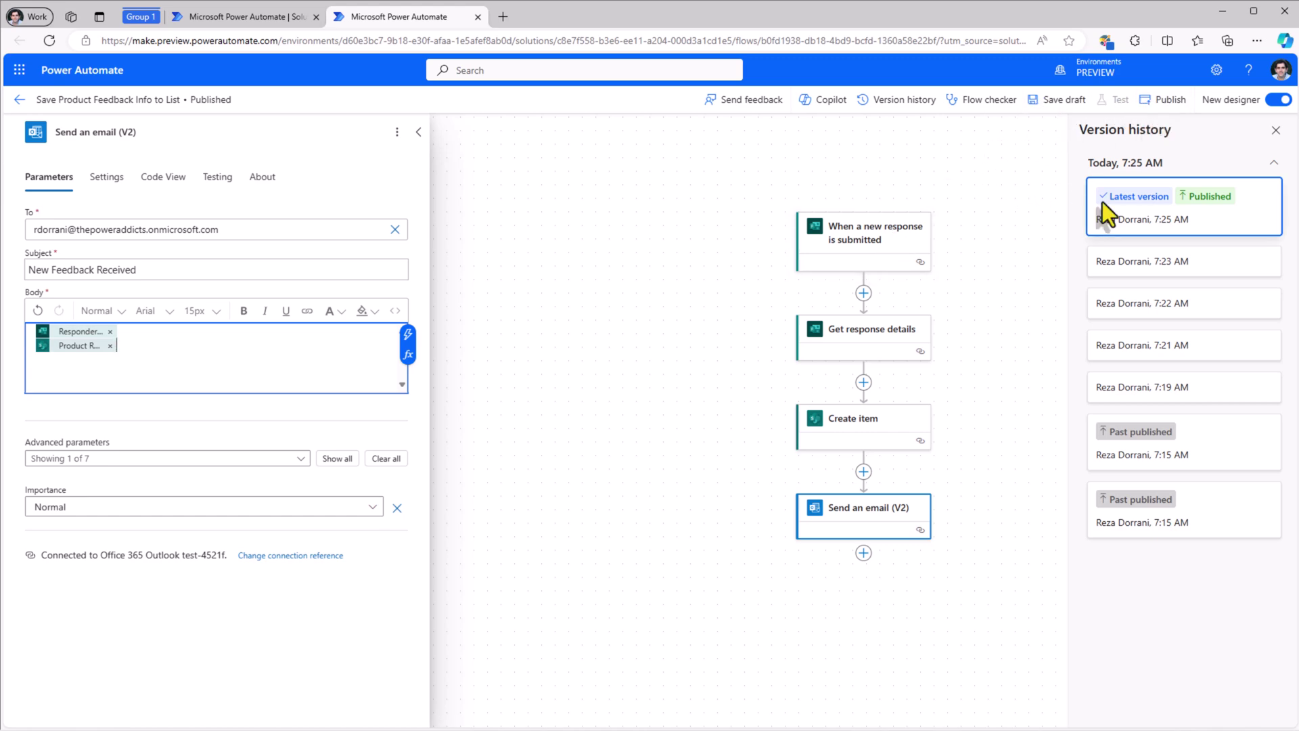
Write the trigger note 'Added action to send an email' and save the flow as a draft.
left_click(910, 245)
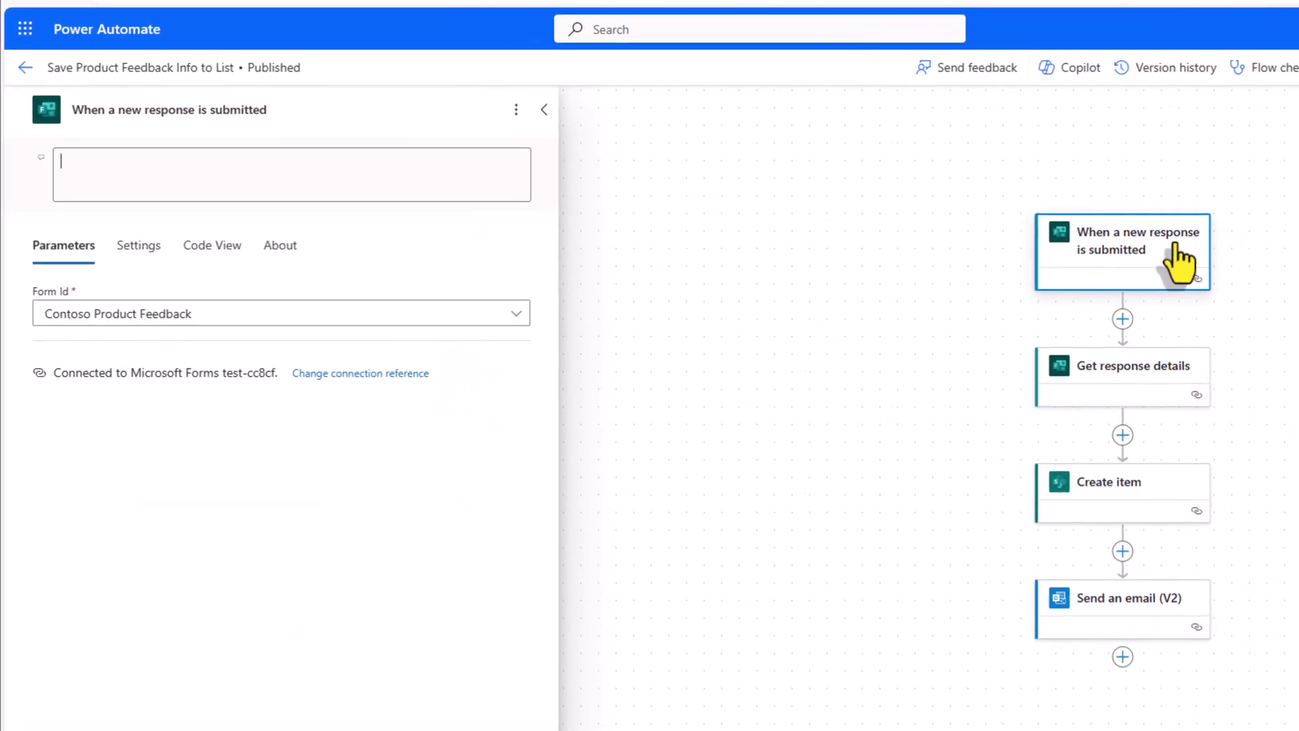
type("Added action")
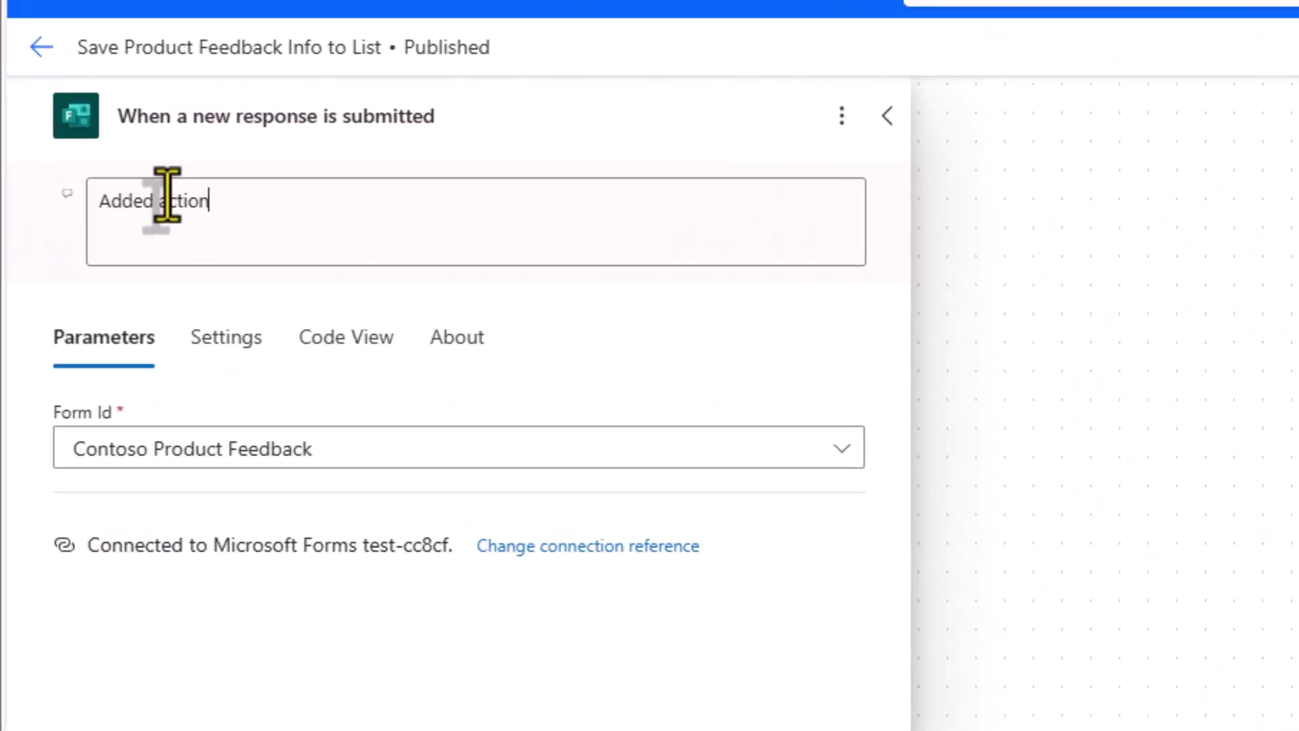
double_click(171, 197)
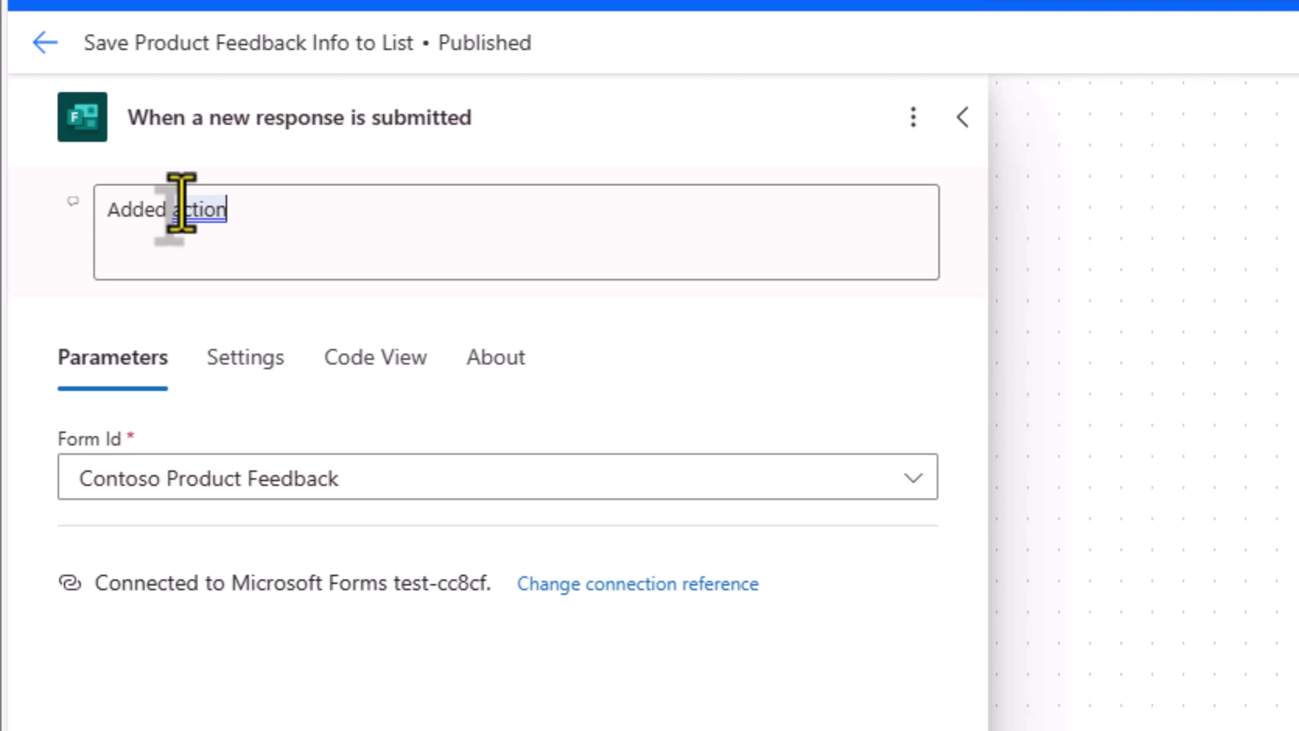
type("to send an email")
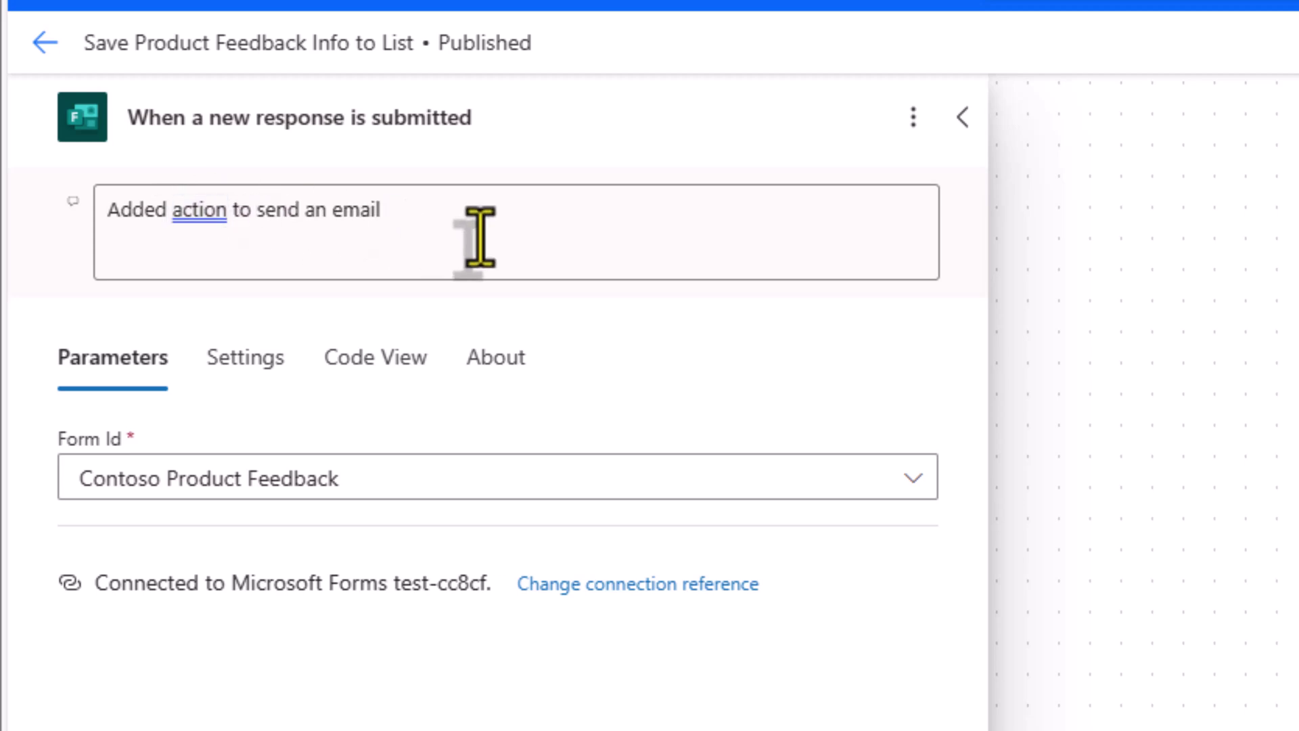
left_click(1060, 101)
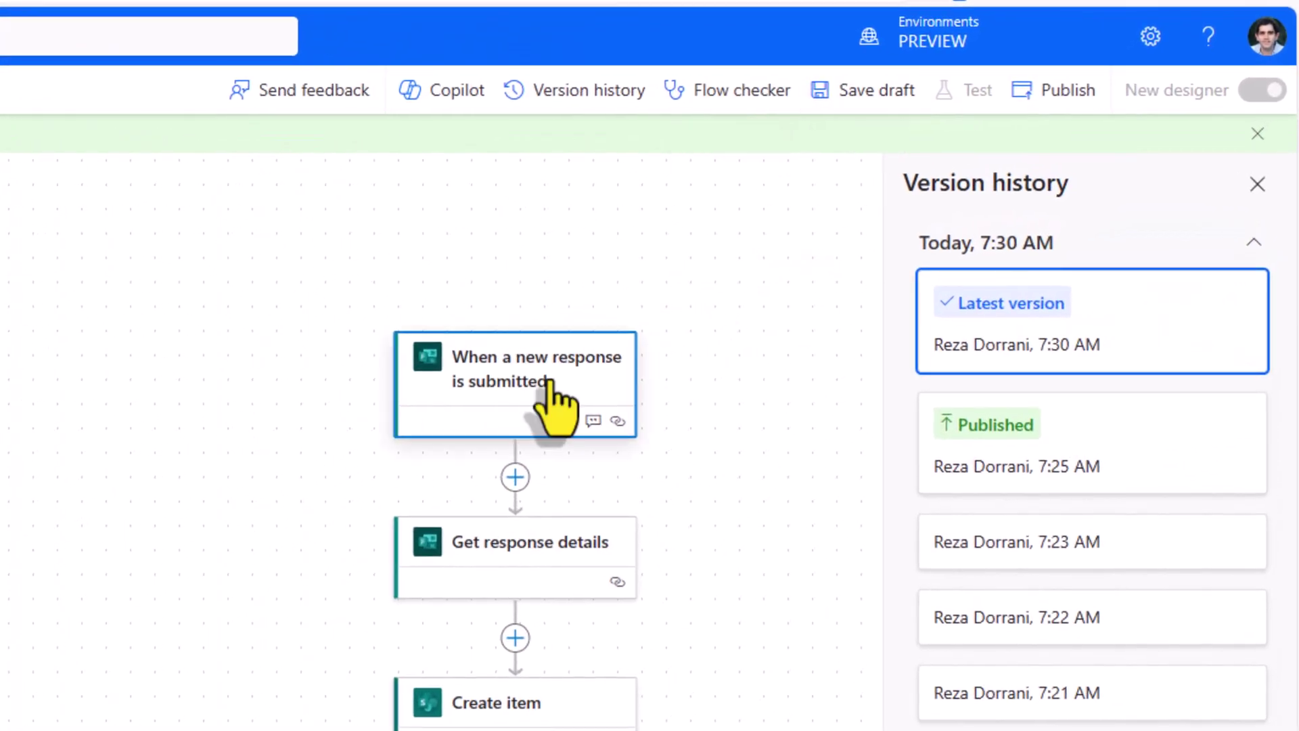
Preview the Published 7:25 AM version, then return to the latest version.
mouse_move(587, 429)
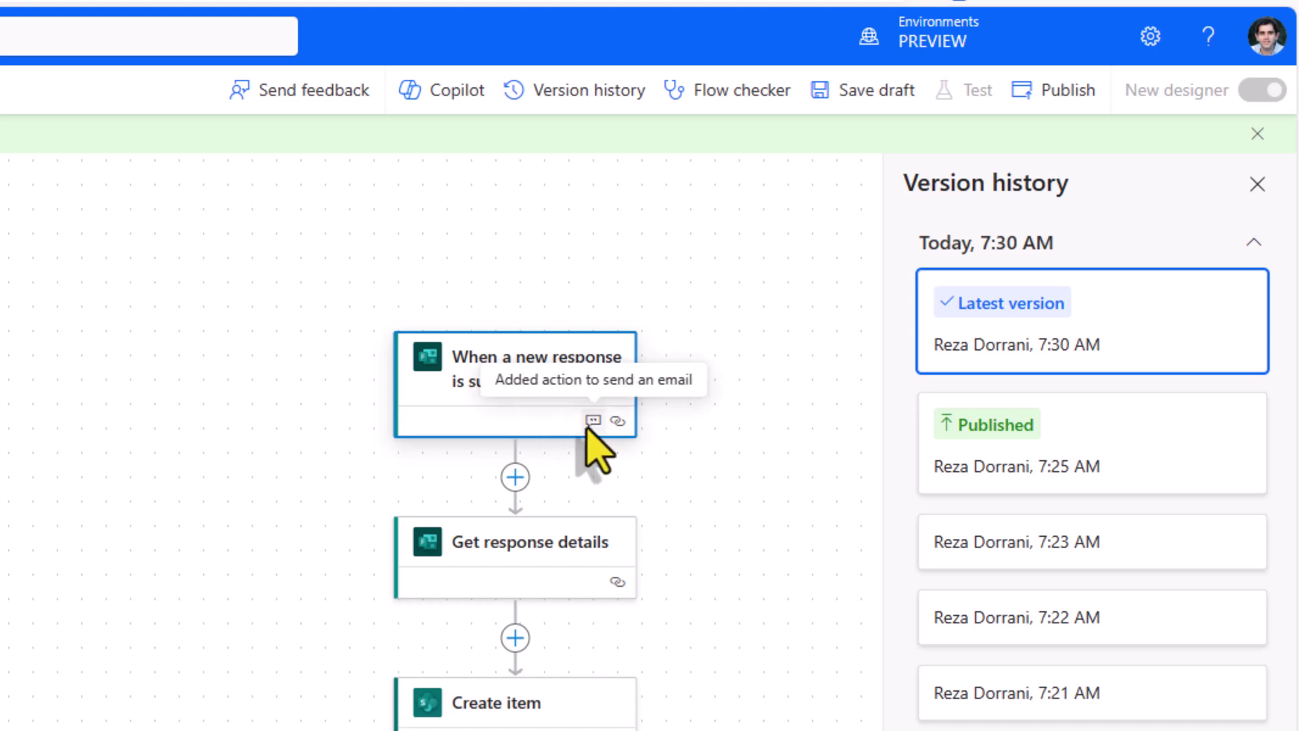
left_click(1077, 483)
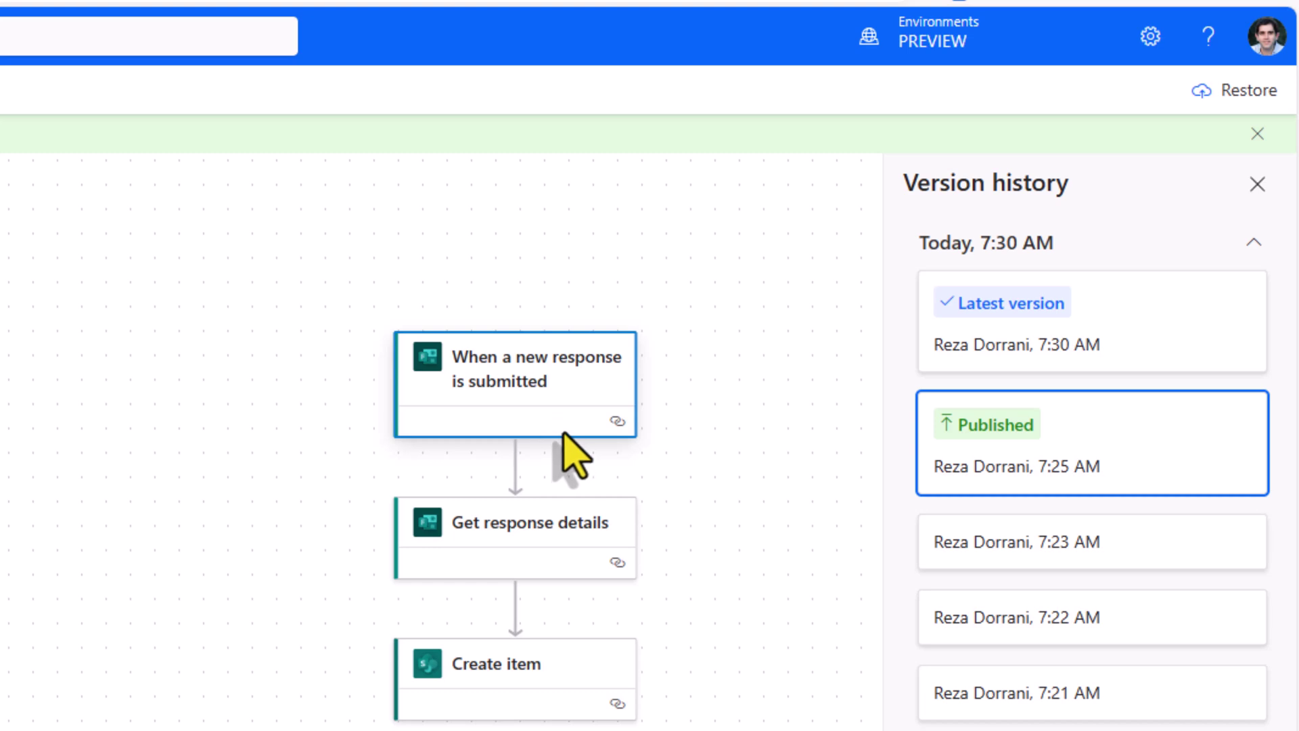
left_click(954, 302)
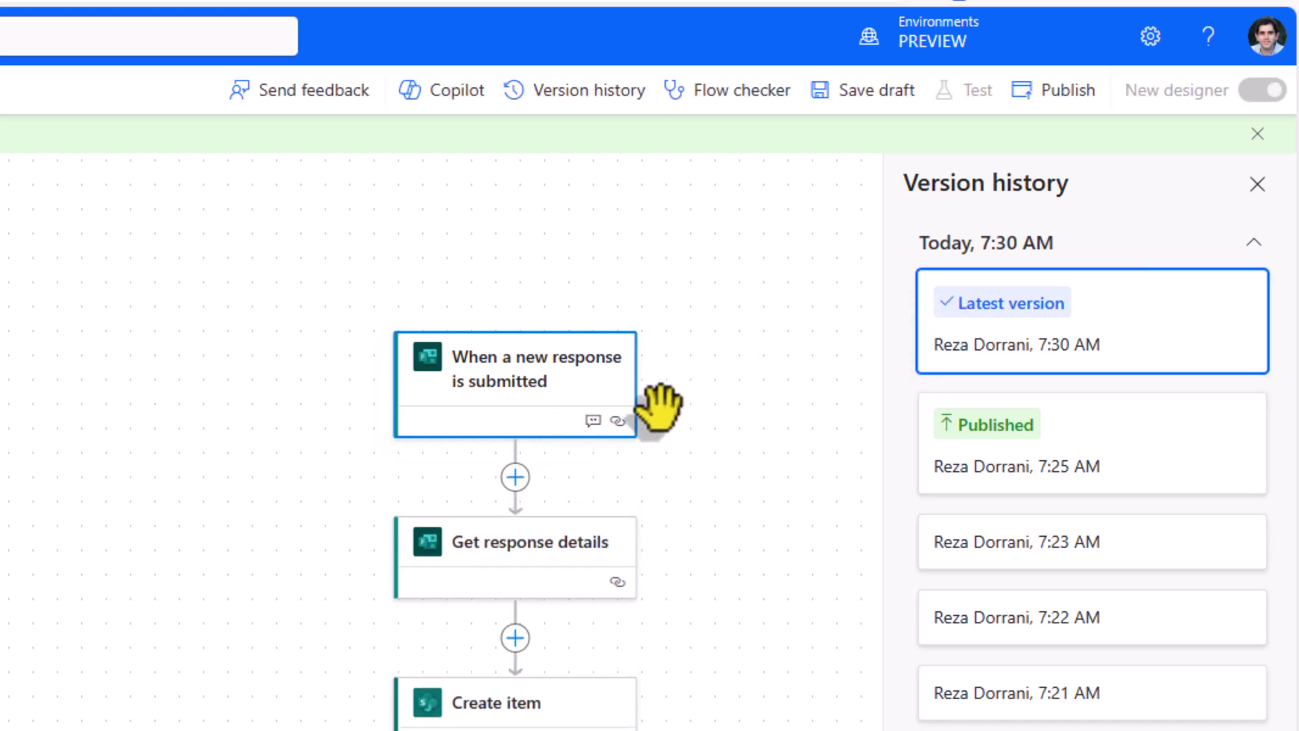
mouse_move(593, 428)
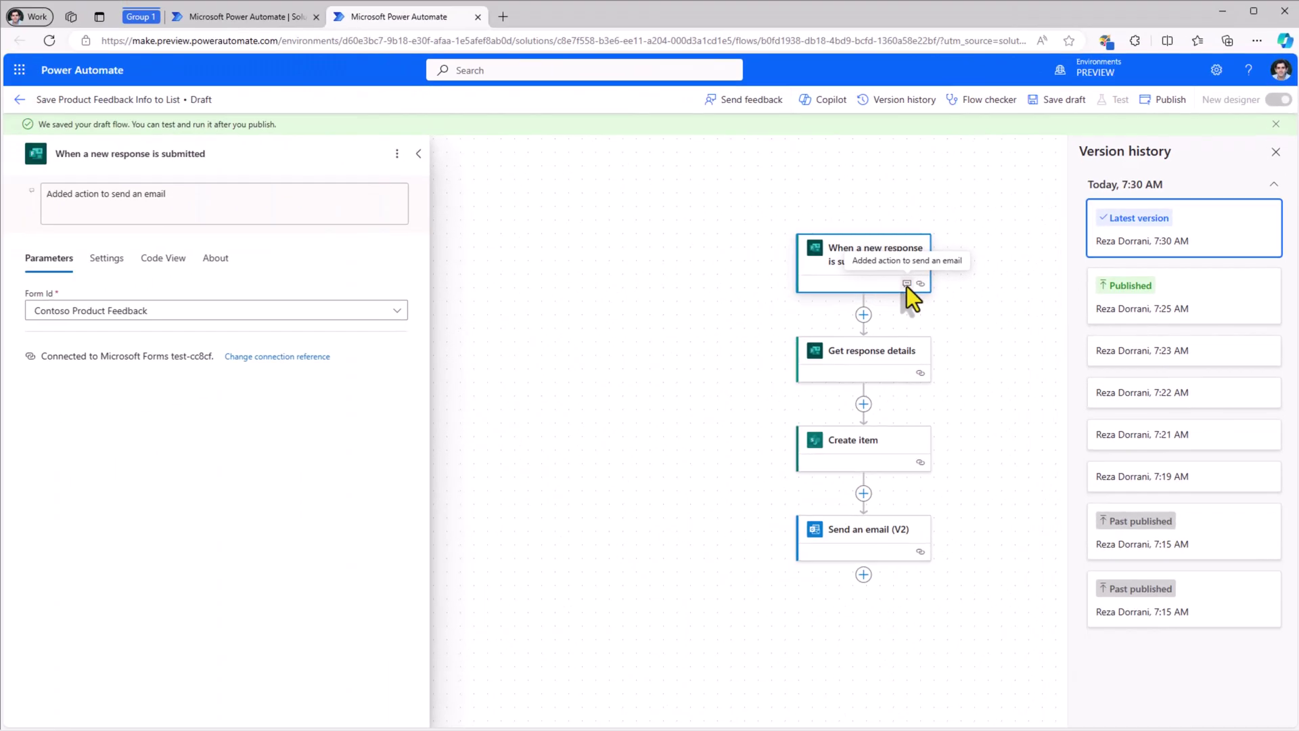
Start adding a new action after the Send an email (V2) step.
left_click(862, 575)
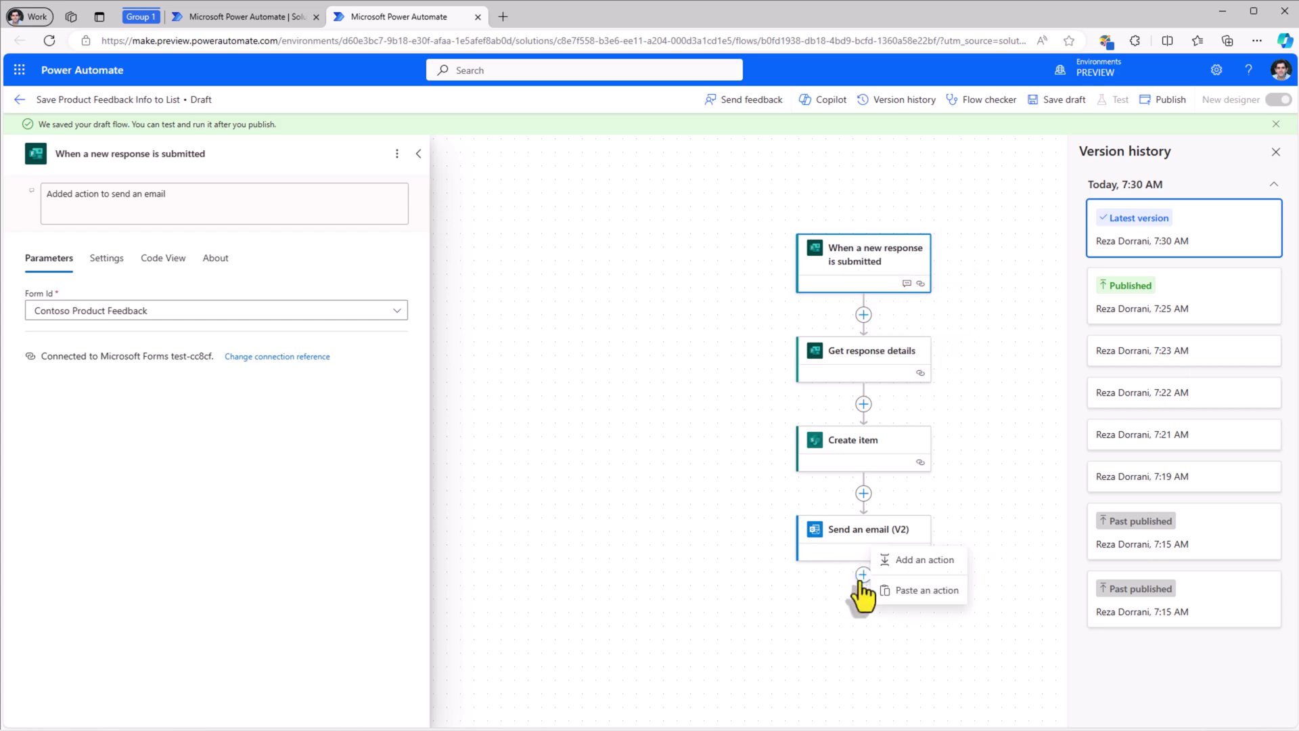
left_click(920, 560)
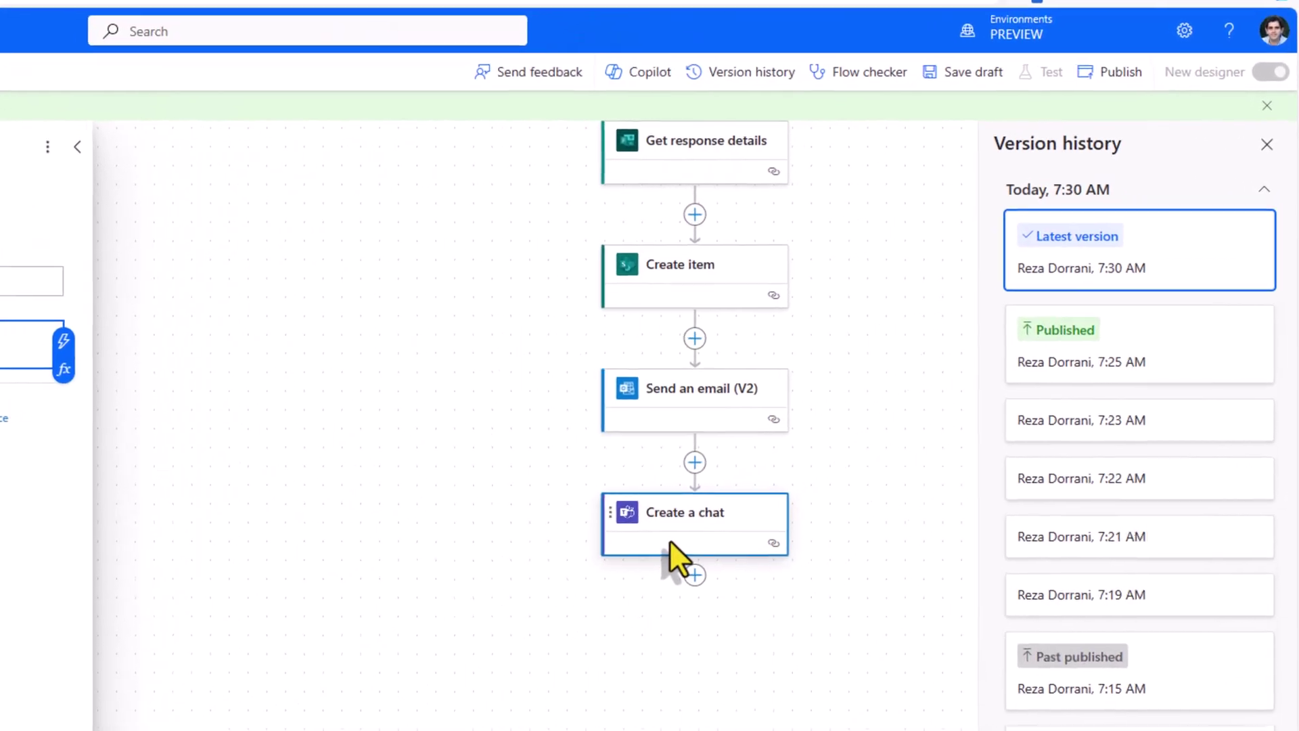
scroll(776, 162, "up", 4)
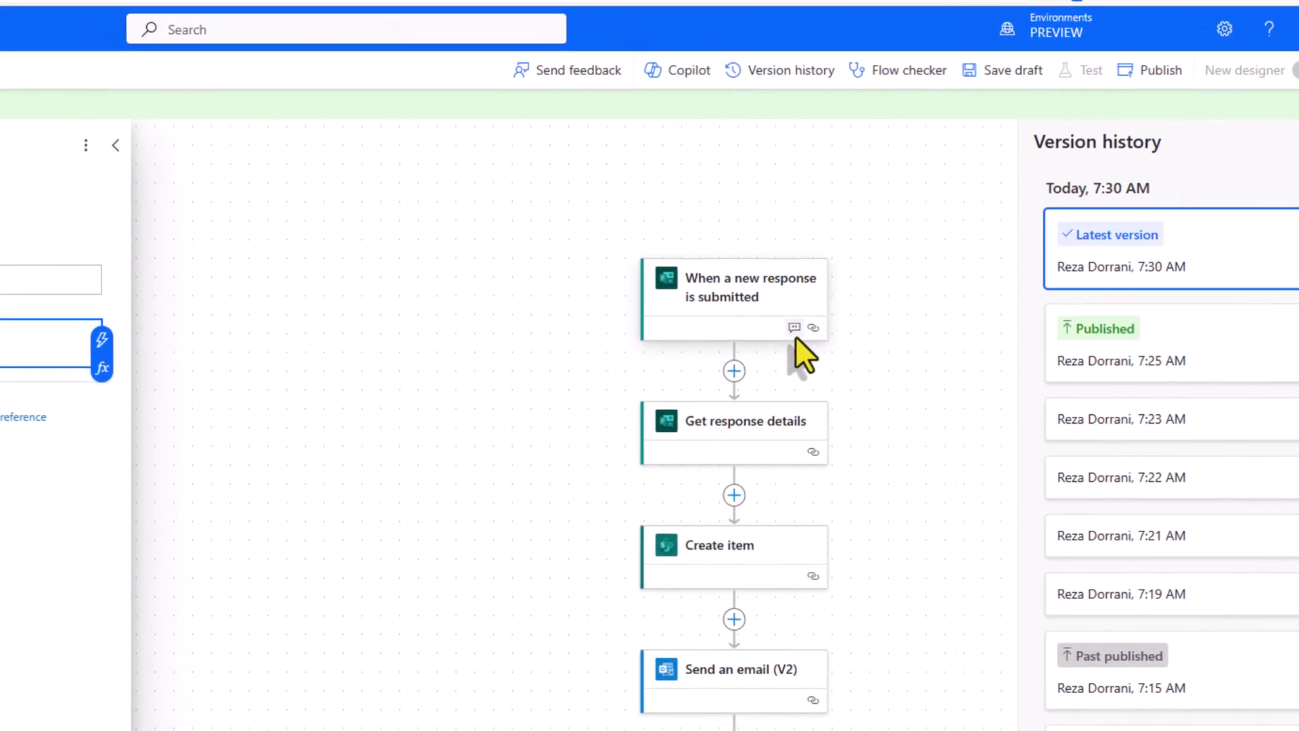
Replace the trigger note with 'Teams notification on new feedback received'.
left_click(750, 330)
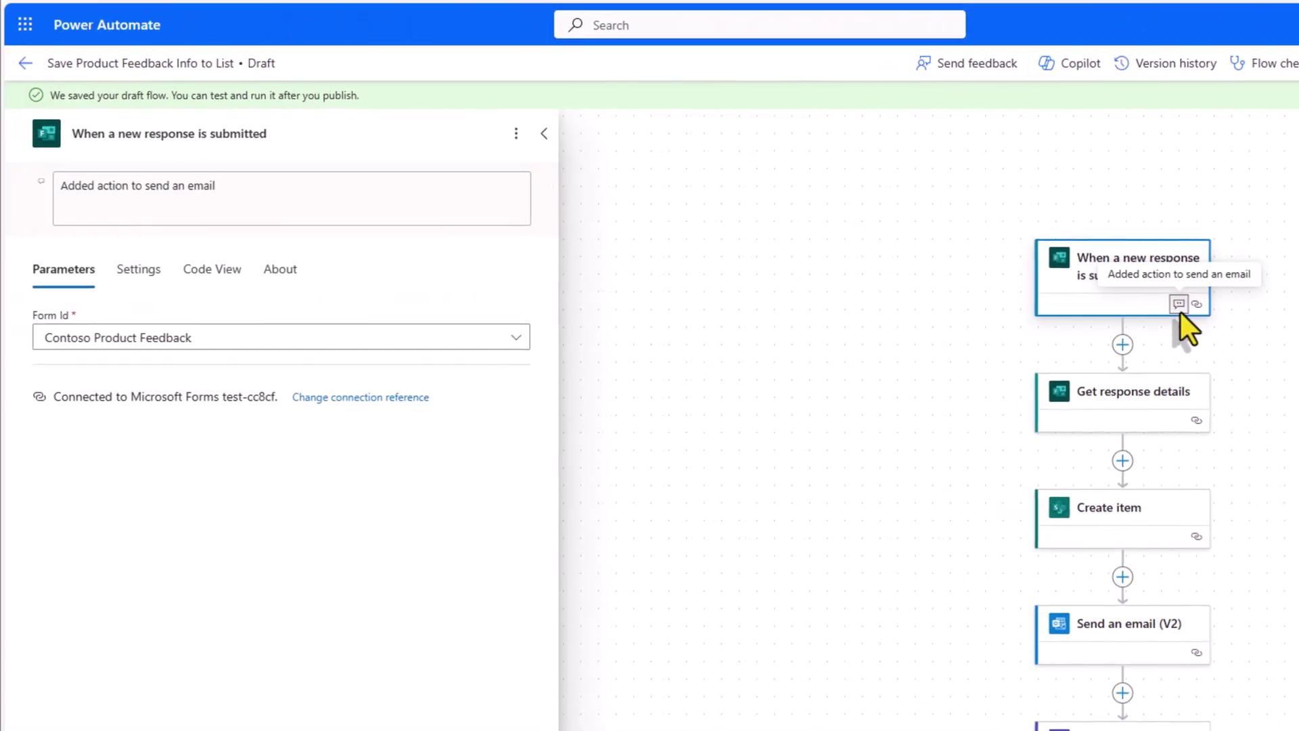
triple_click(230, 187)
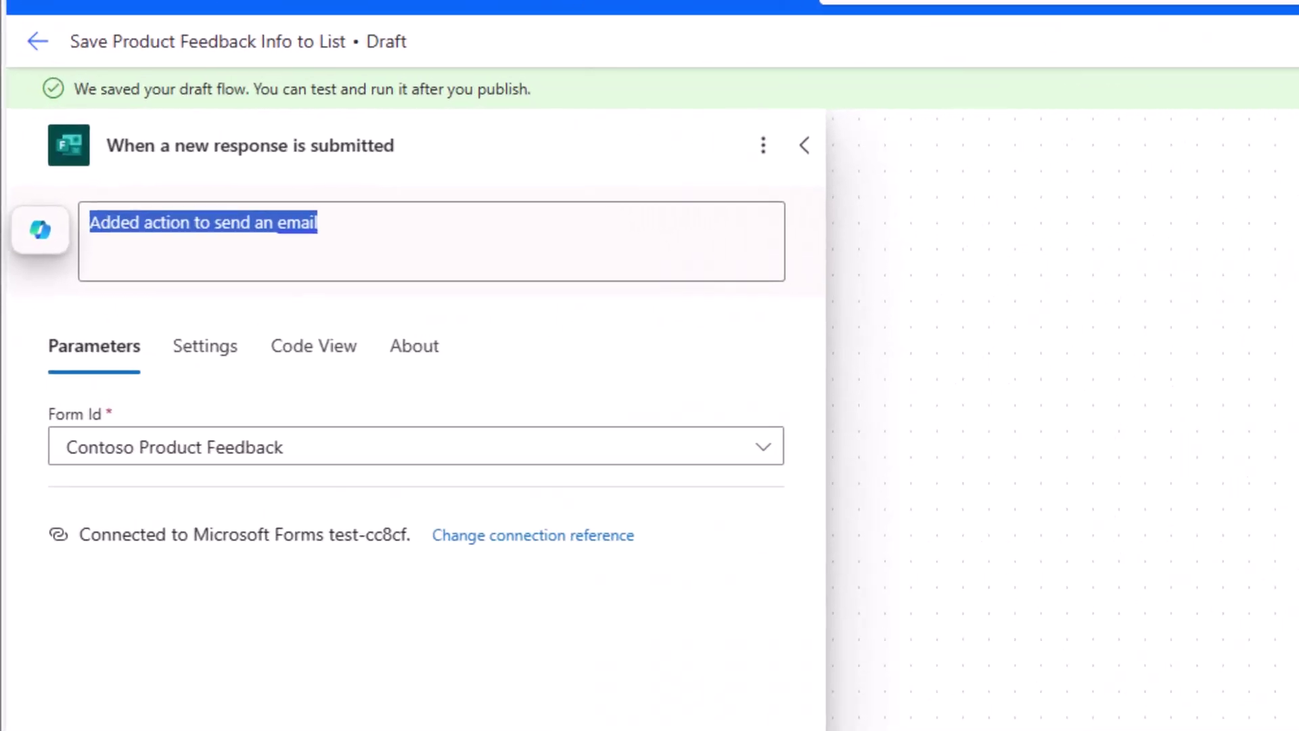
type("=")
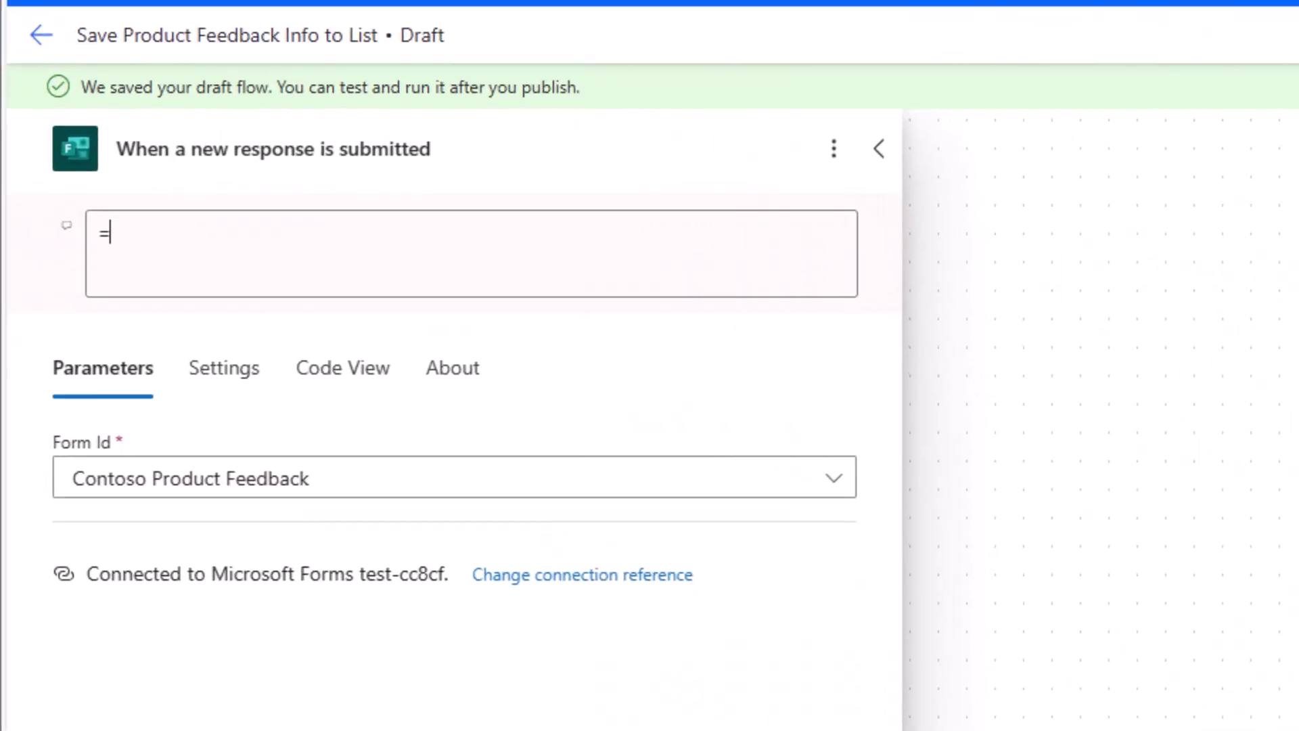
type("Teams notification on new feedback received")
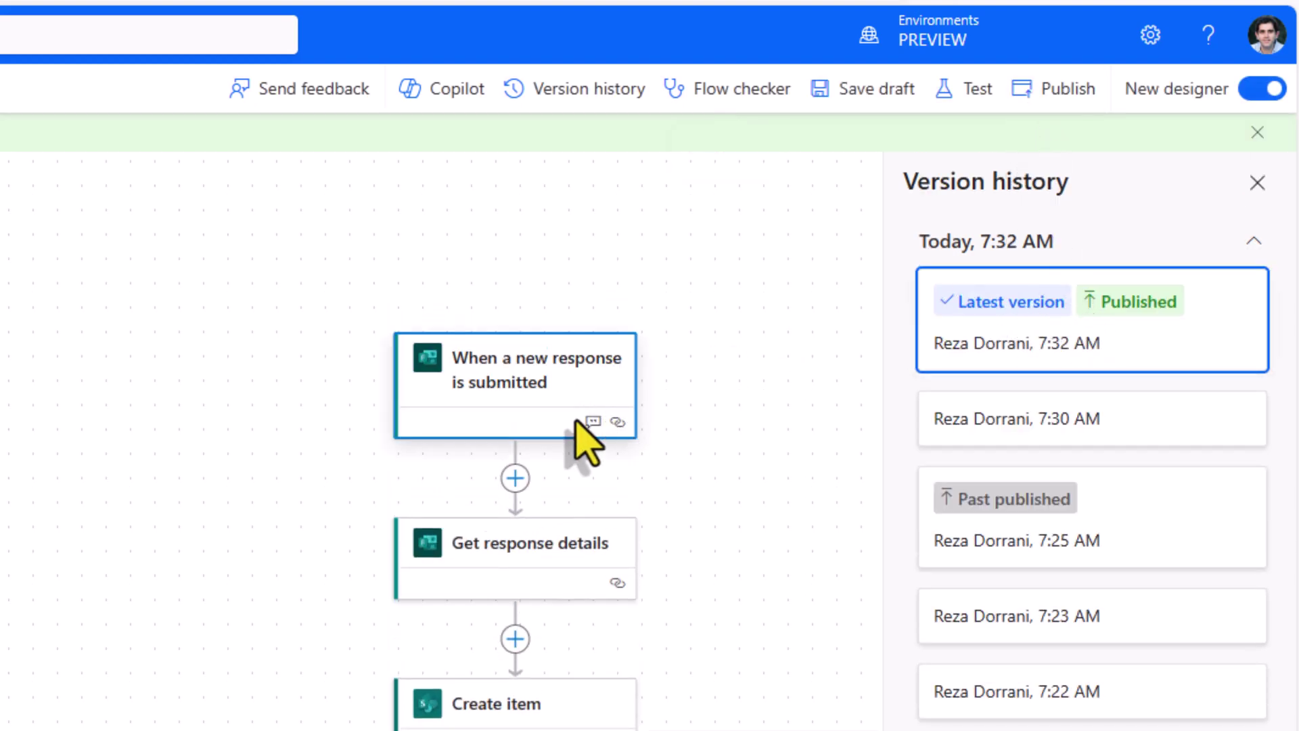
mouse_move(594, 433)
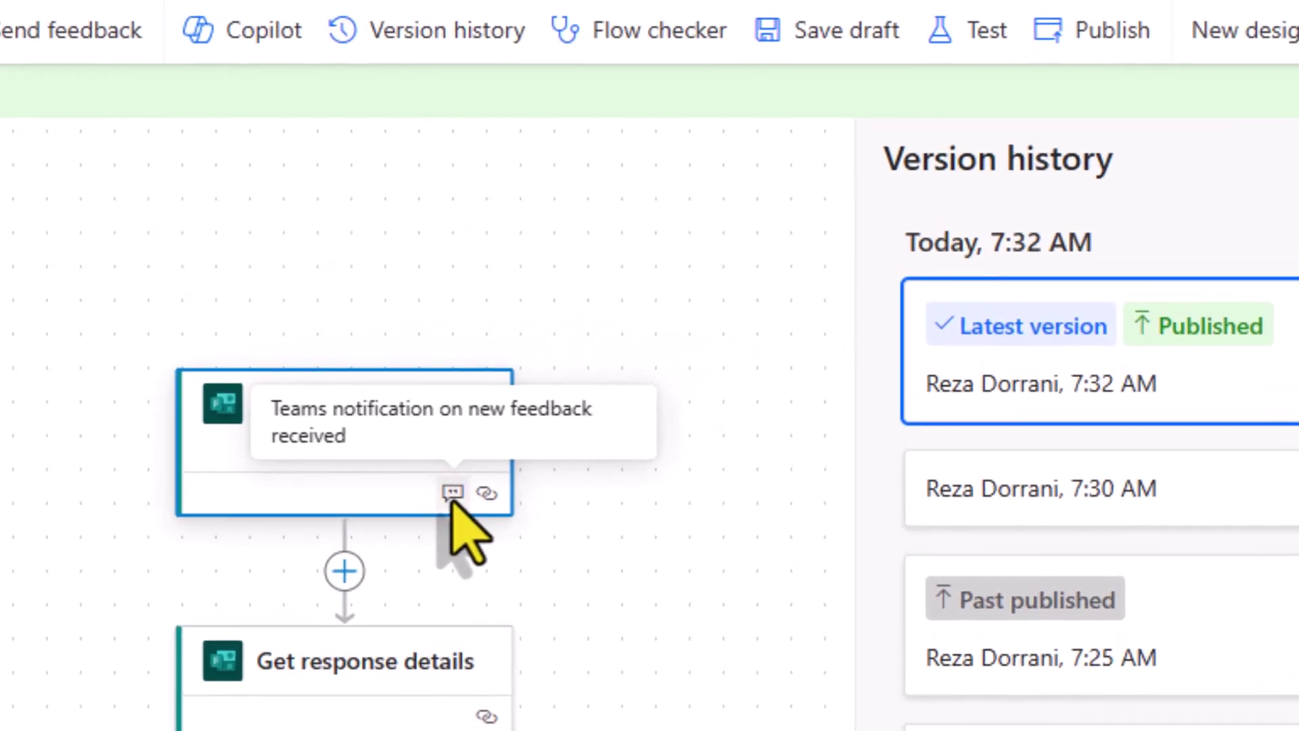
left_click(1041, 497)
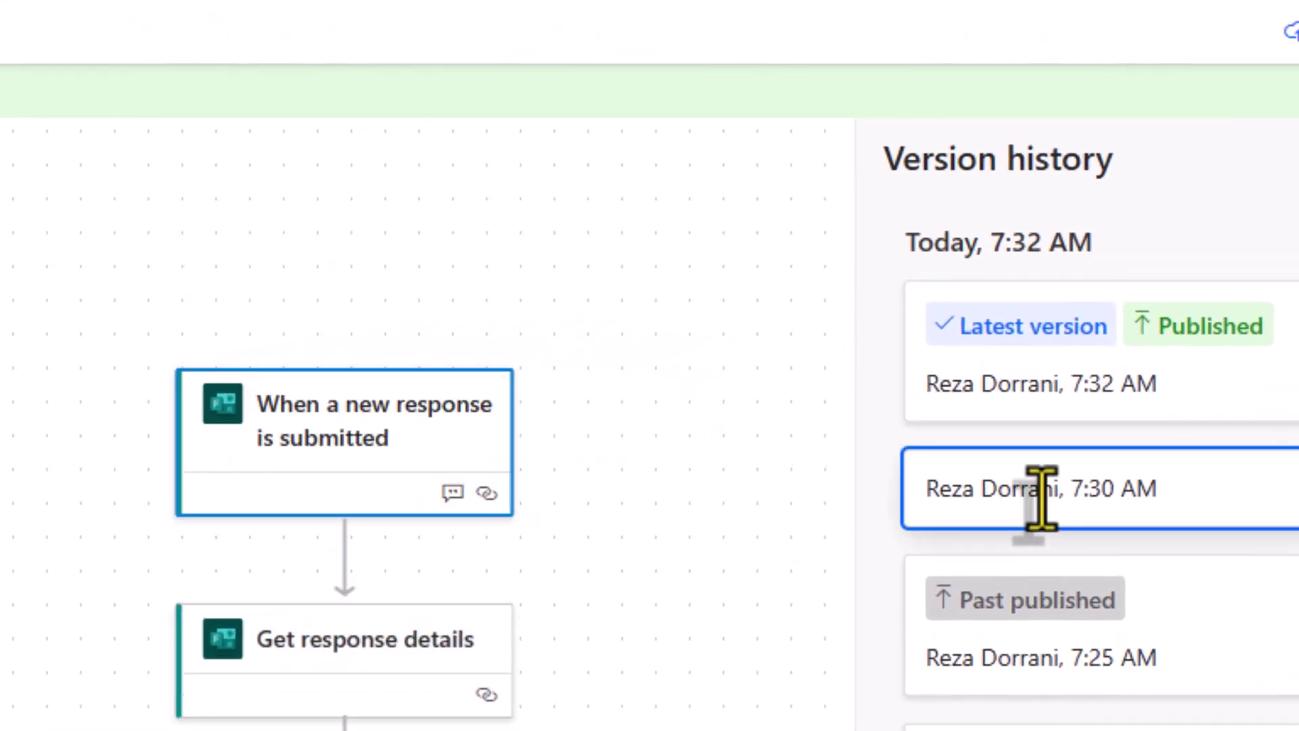
mouse_move(451, 499)
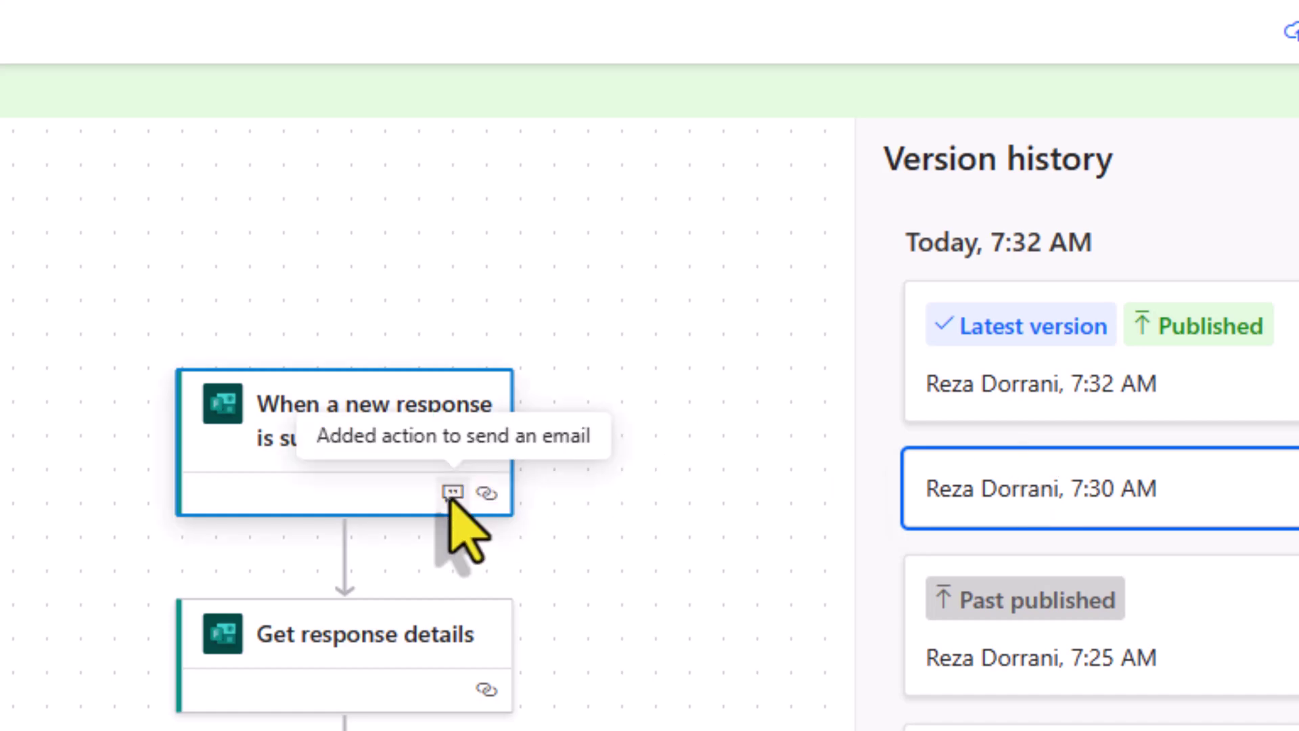
left_click(1020, 323)
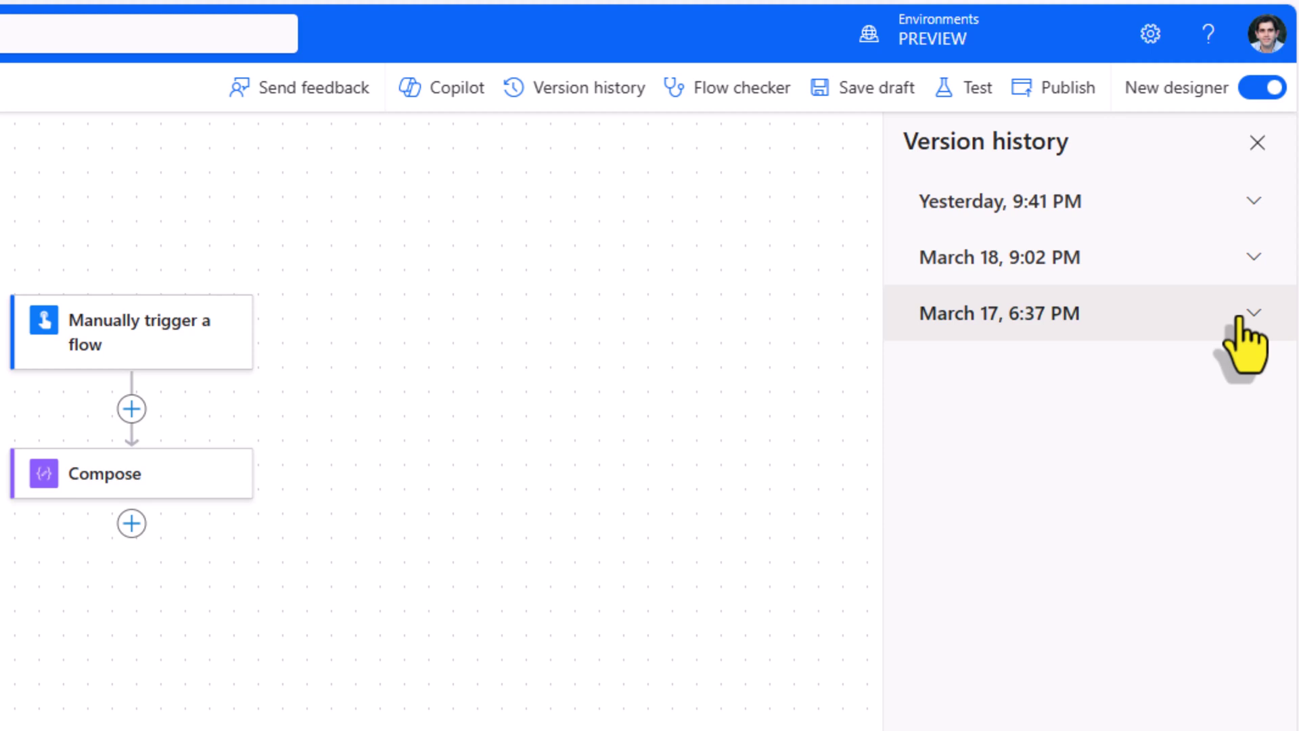
left_click(1240, 318)
left_click(1250, 261)
left_click(1248, 203)
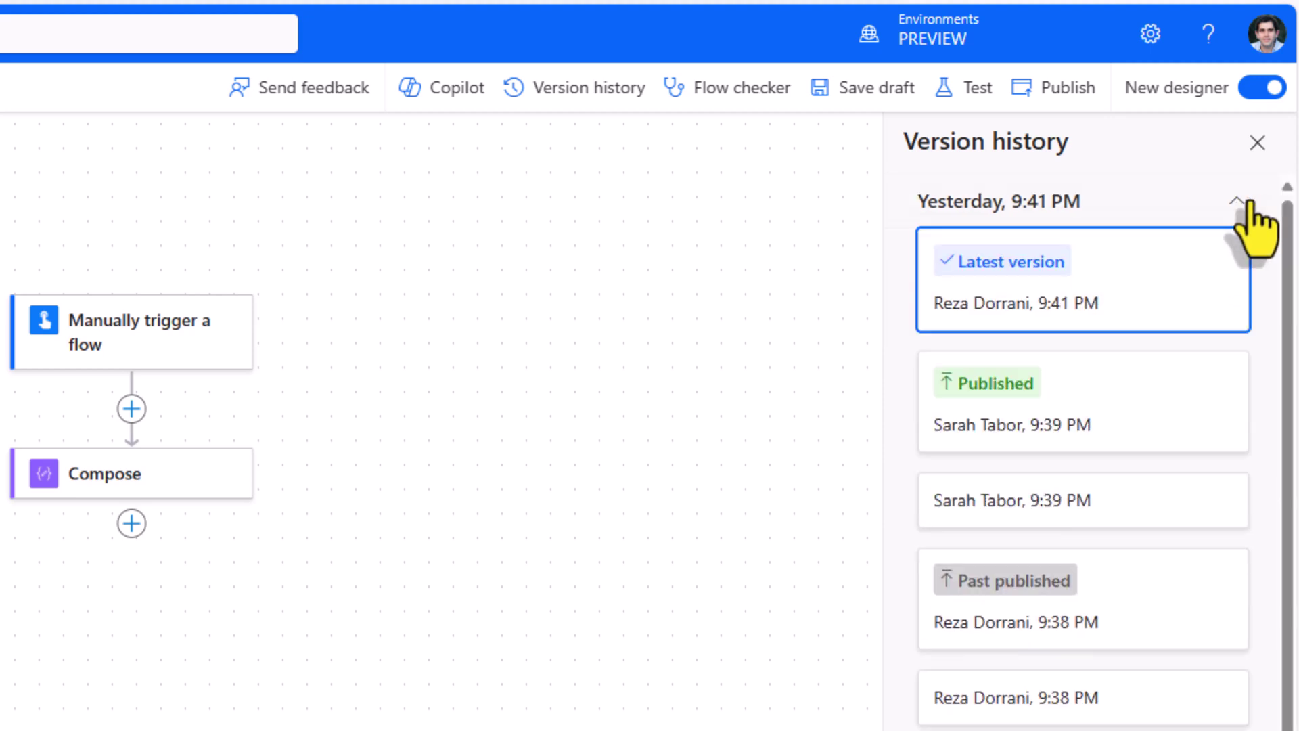
scroll(1005, 477, "down", 4)
scroll(1005, 477, "down", 4)
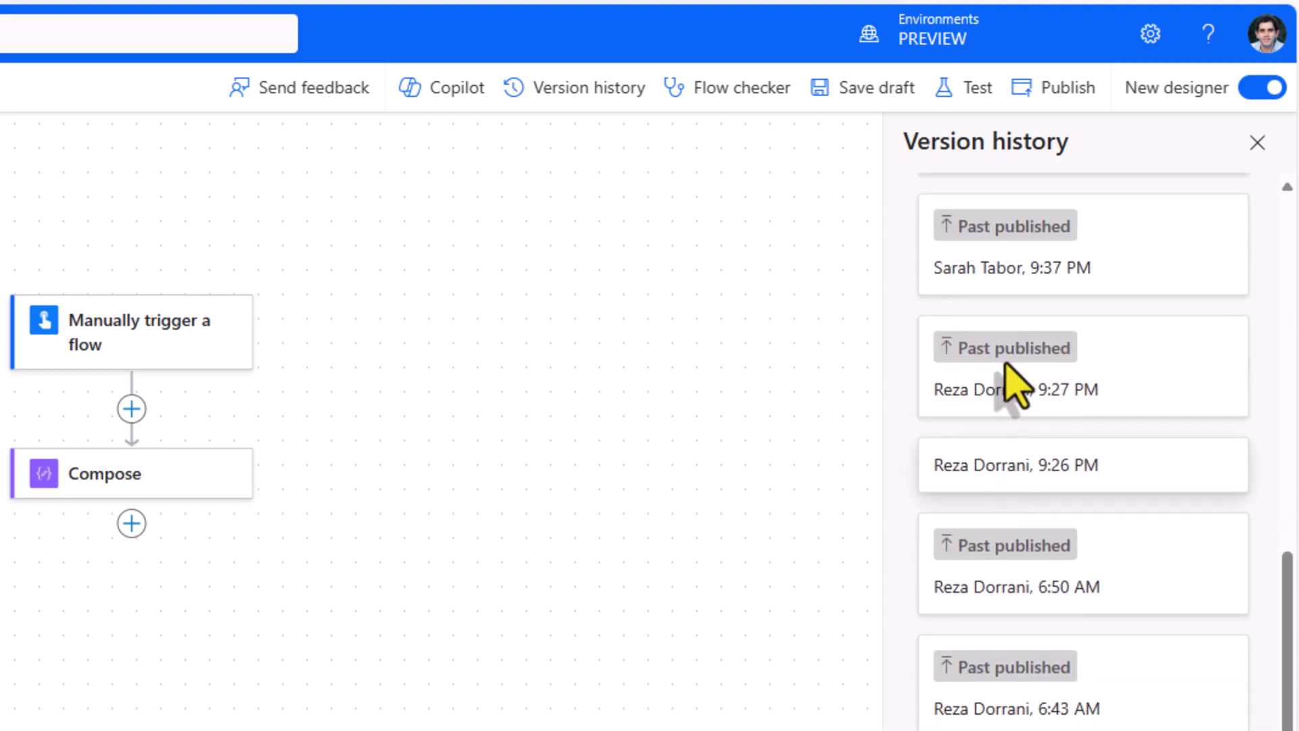
scroll(1014, 363, "up", 8)
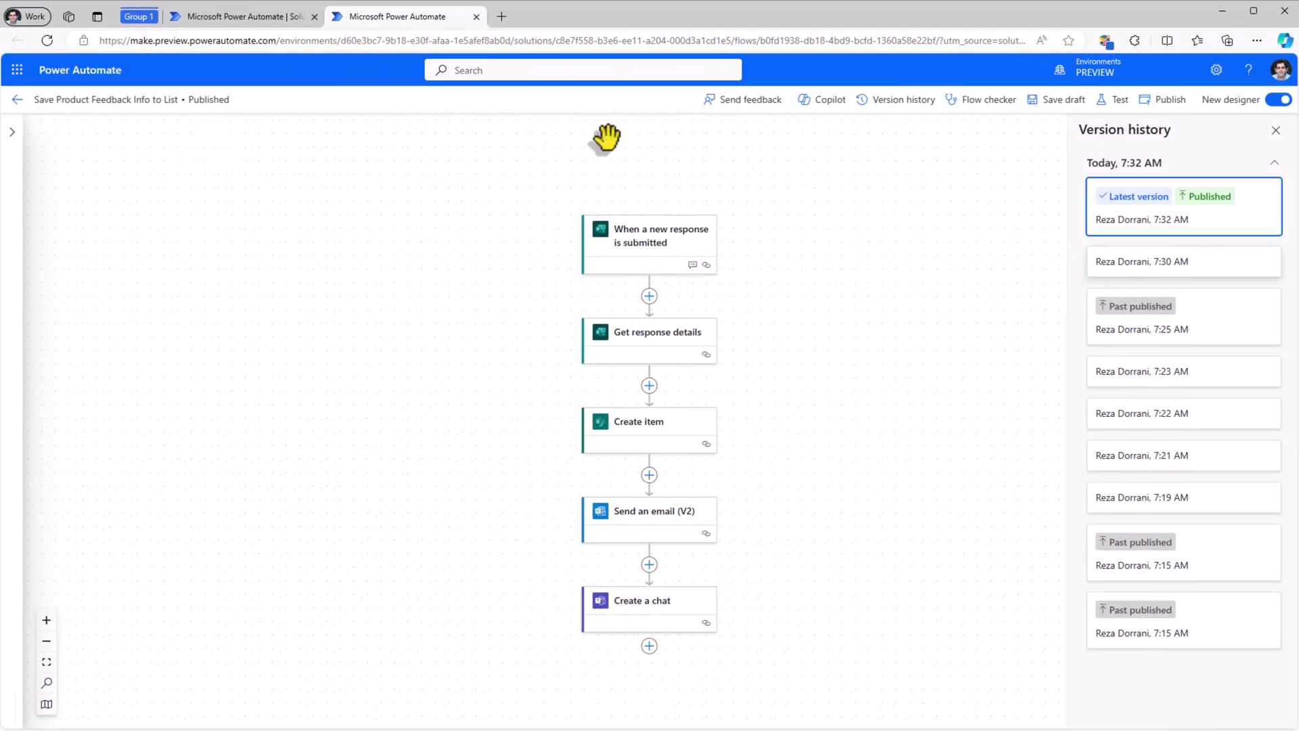
Open the flow in a duplicate tab and load its 7:30 AM version for comparison.
left_click(501, 40)
key("alt+Return")
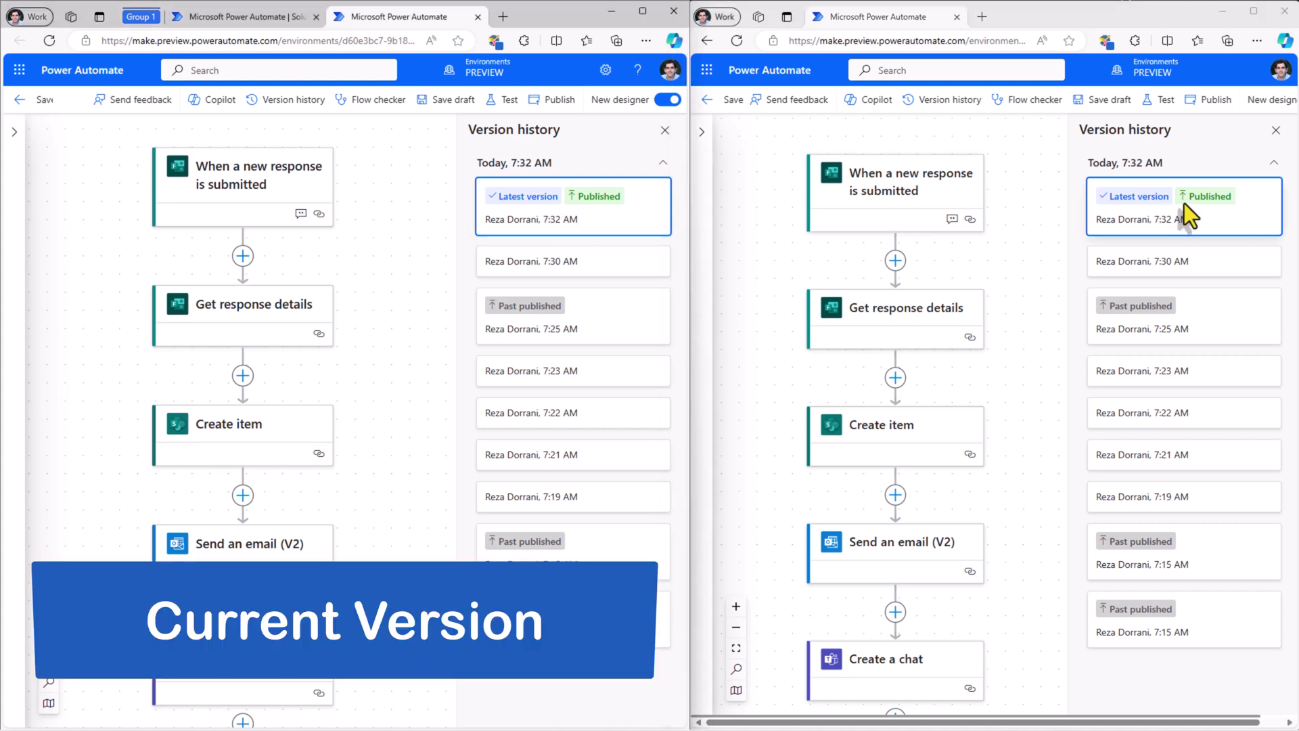
left_click(1177, 261)
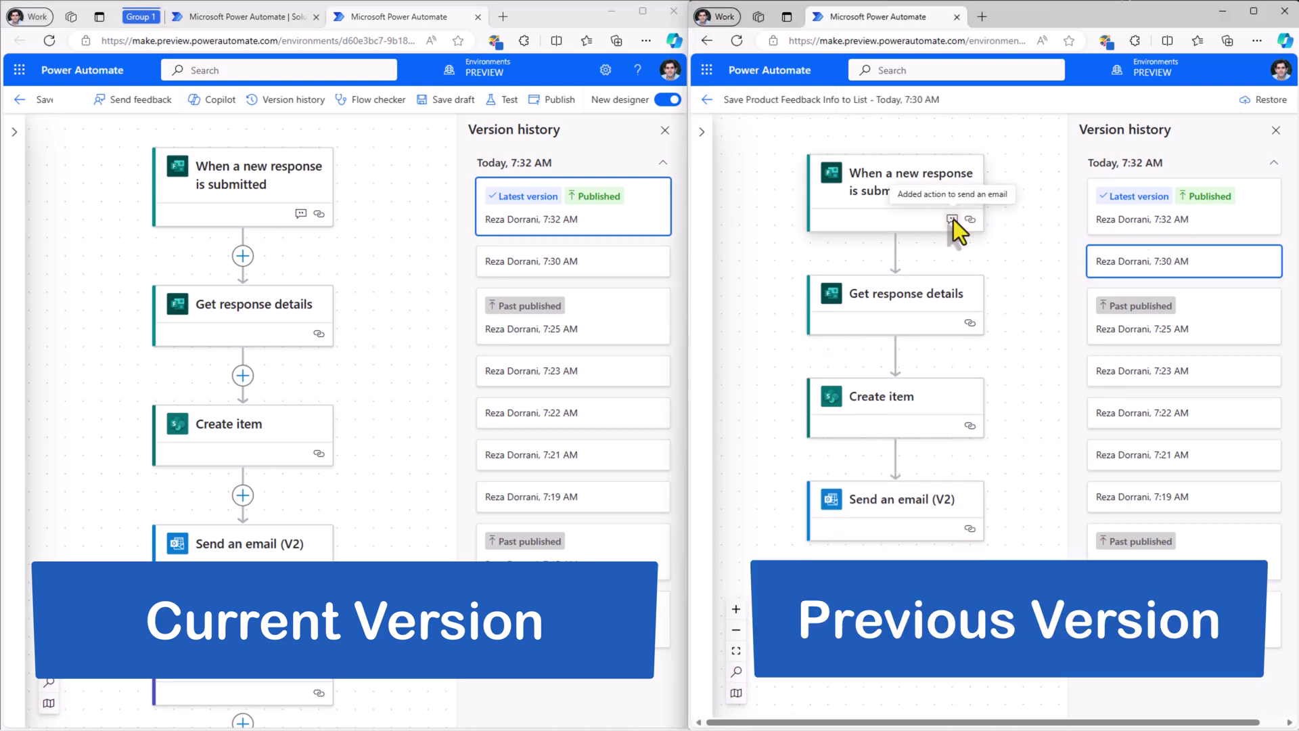
mouse_move(298, 215)
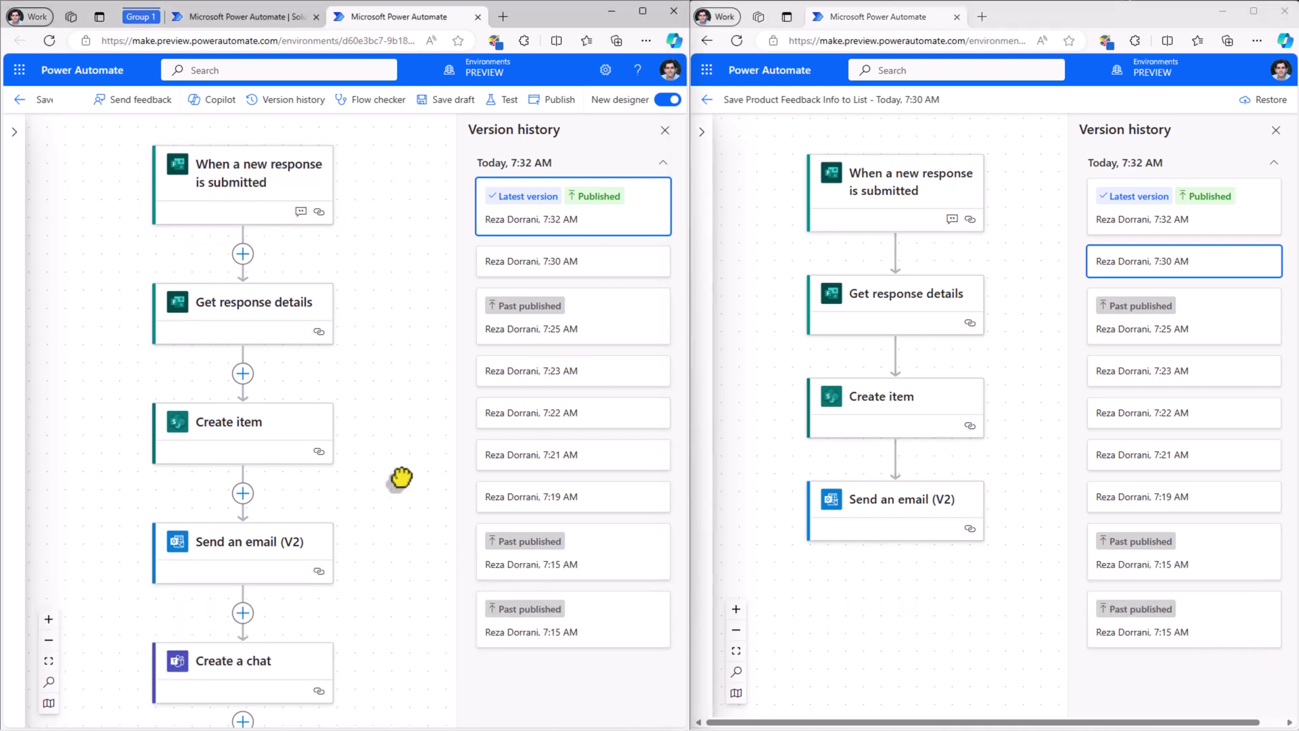
scroll(400, 458, "down", 2)
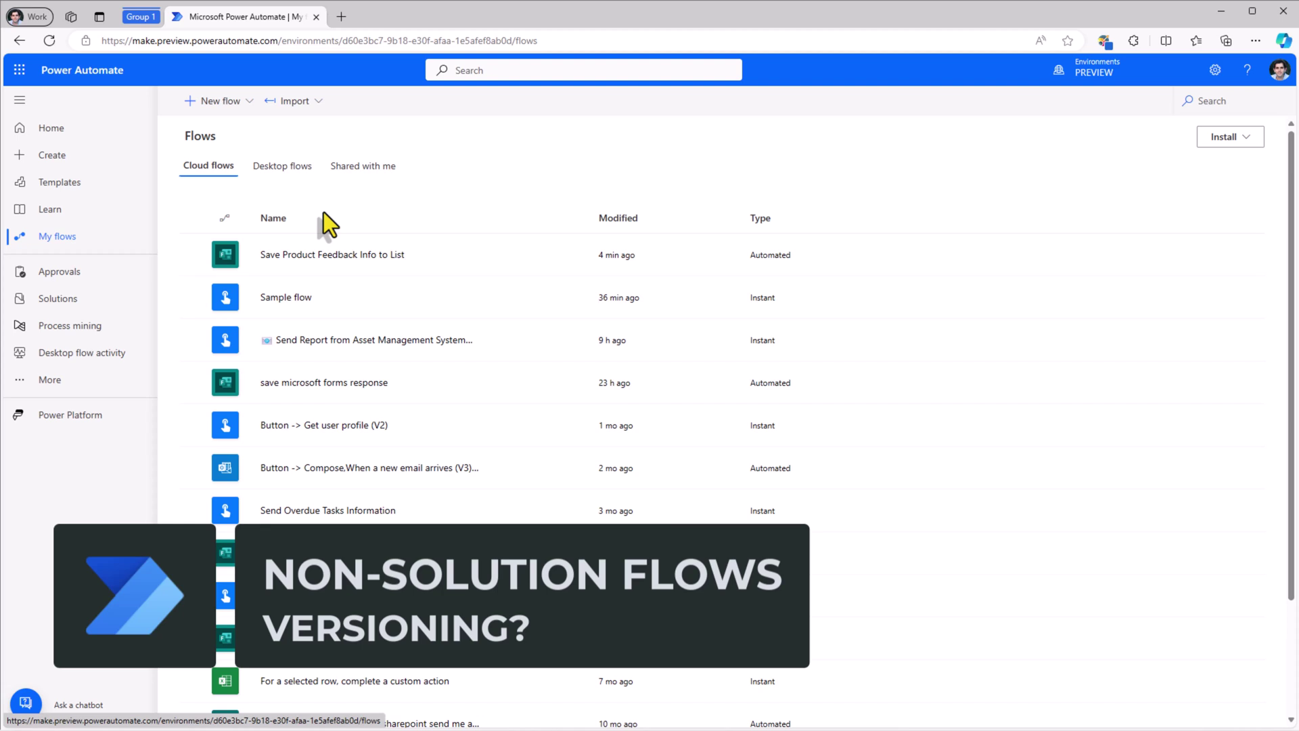
View the Send Overdue Tasks Information flow details, then go to Solutions.
left_click(320, 511)
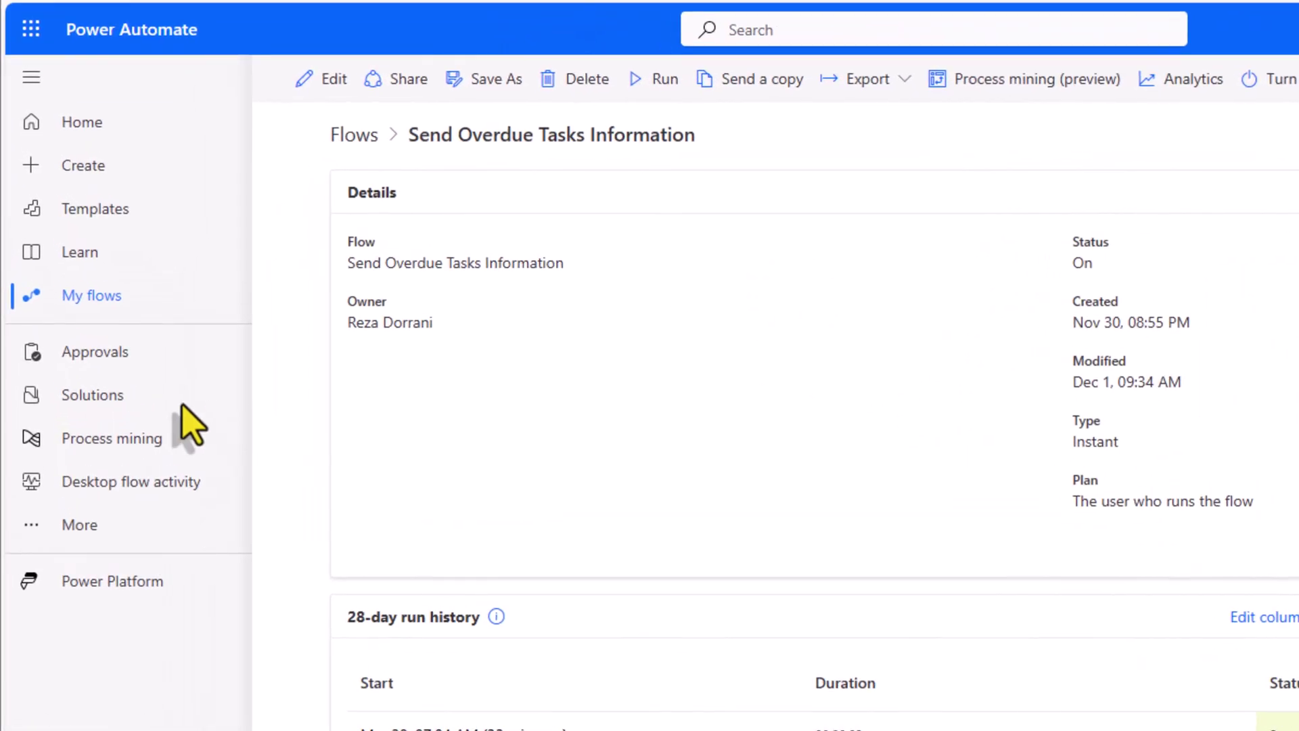
left_click(139, 396)
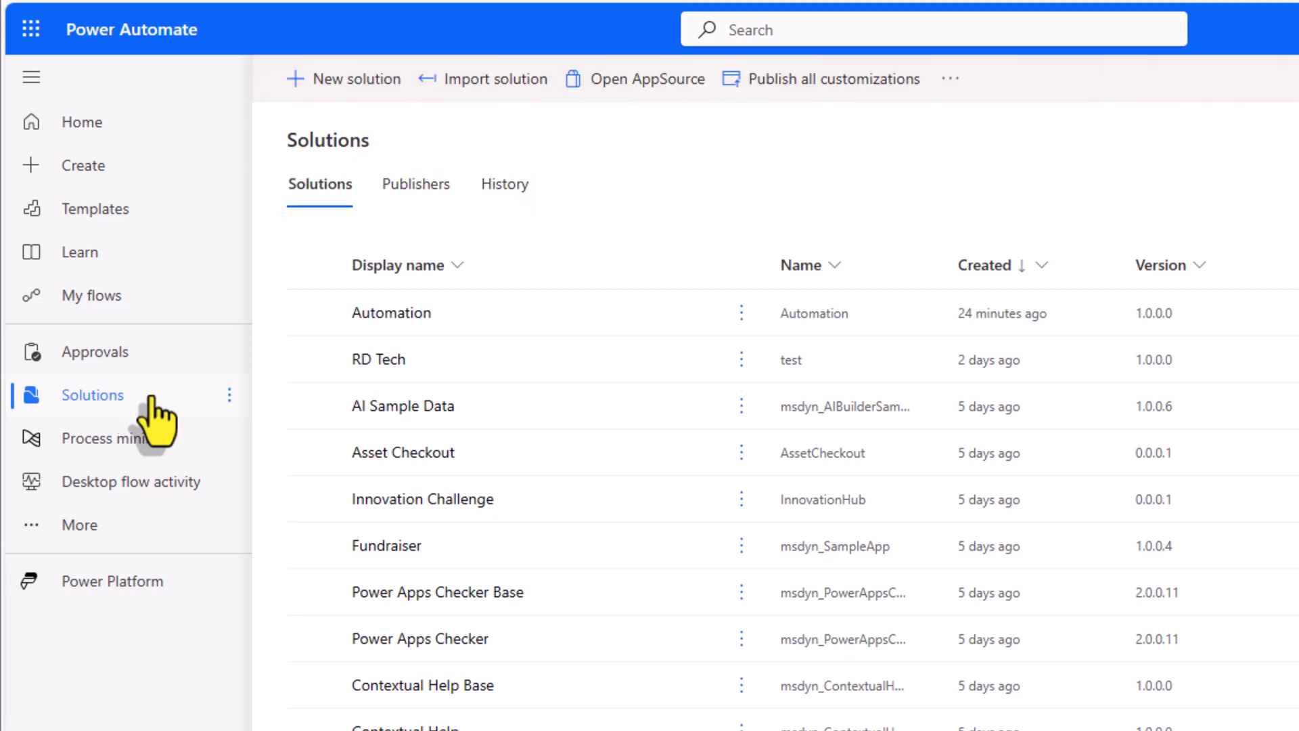
Add the outside-Dataverse cloud flow Send Overdue Tasks Information to the Automation solution.
left_click(389, 313)
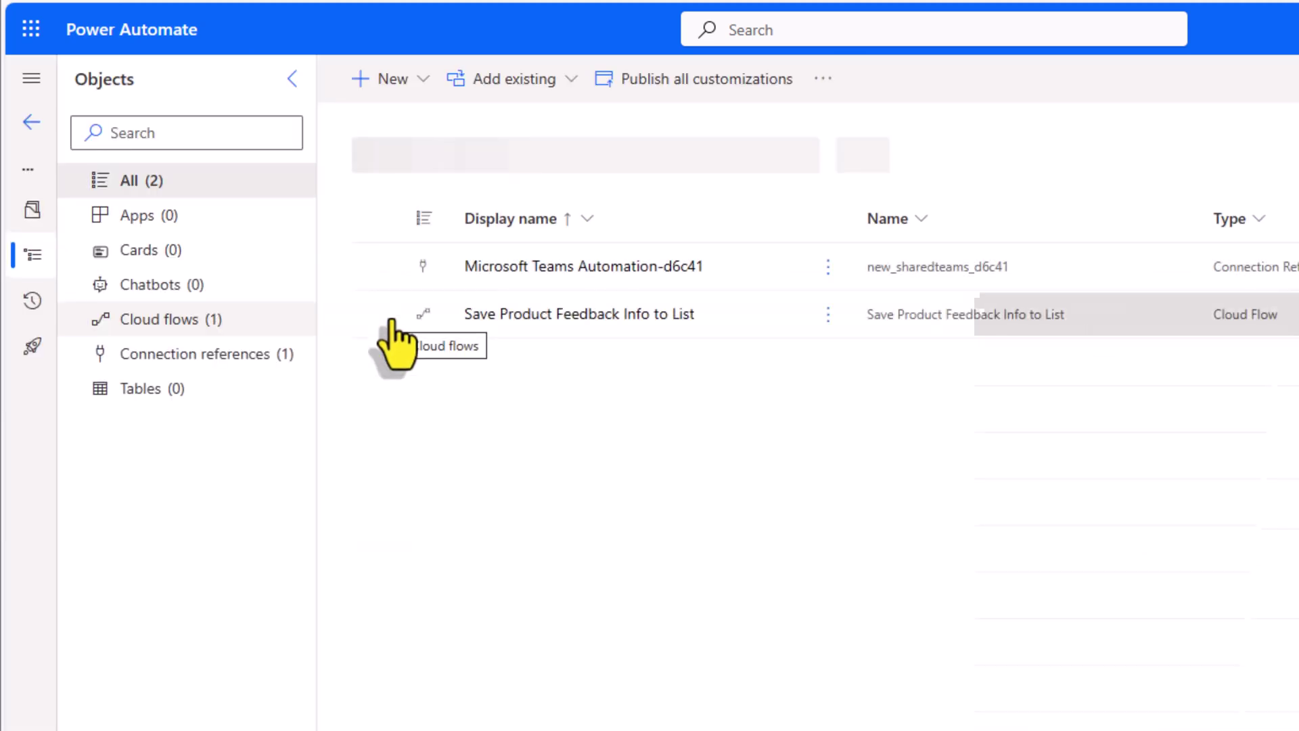
left_click(534, 80)
mouse_move(287, 217)
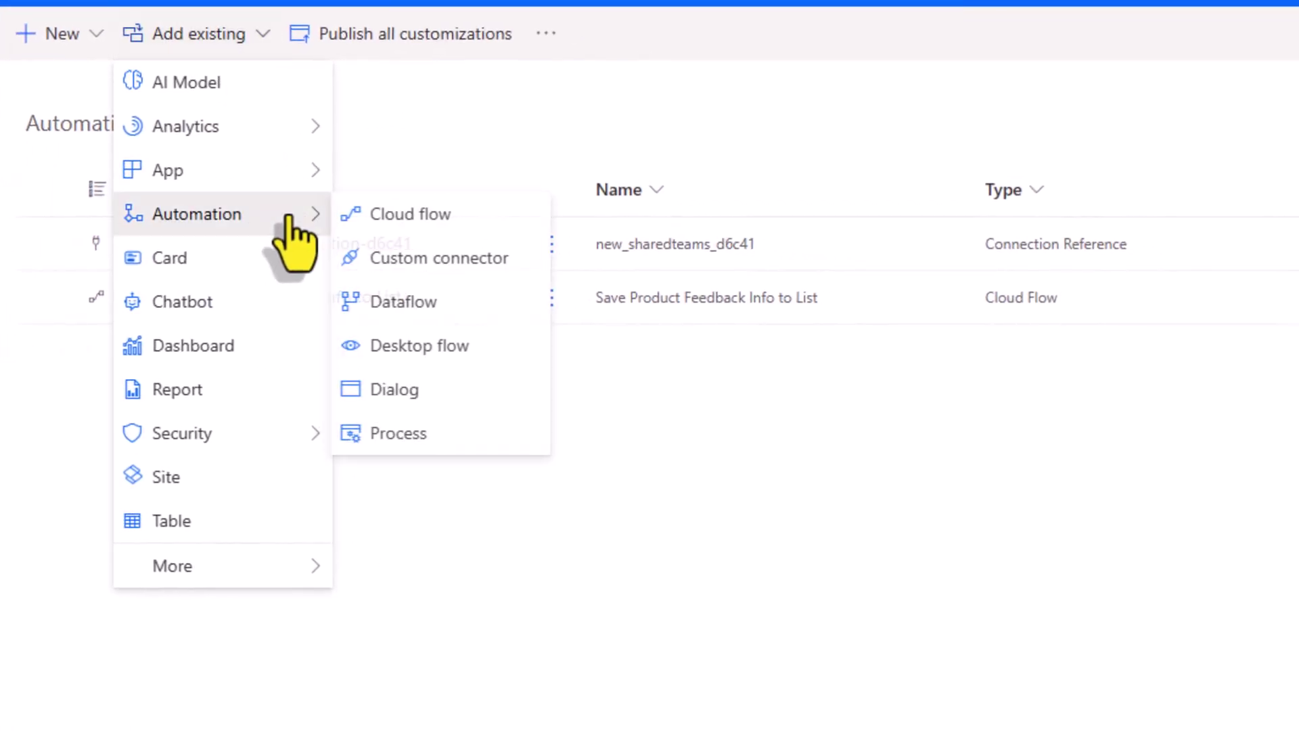
left_click(416, 220)
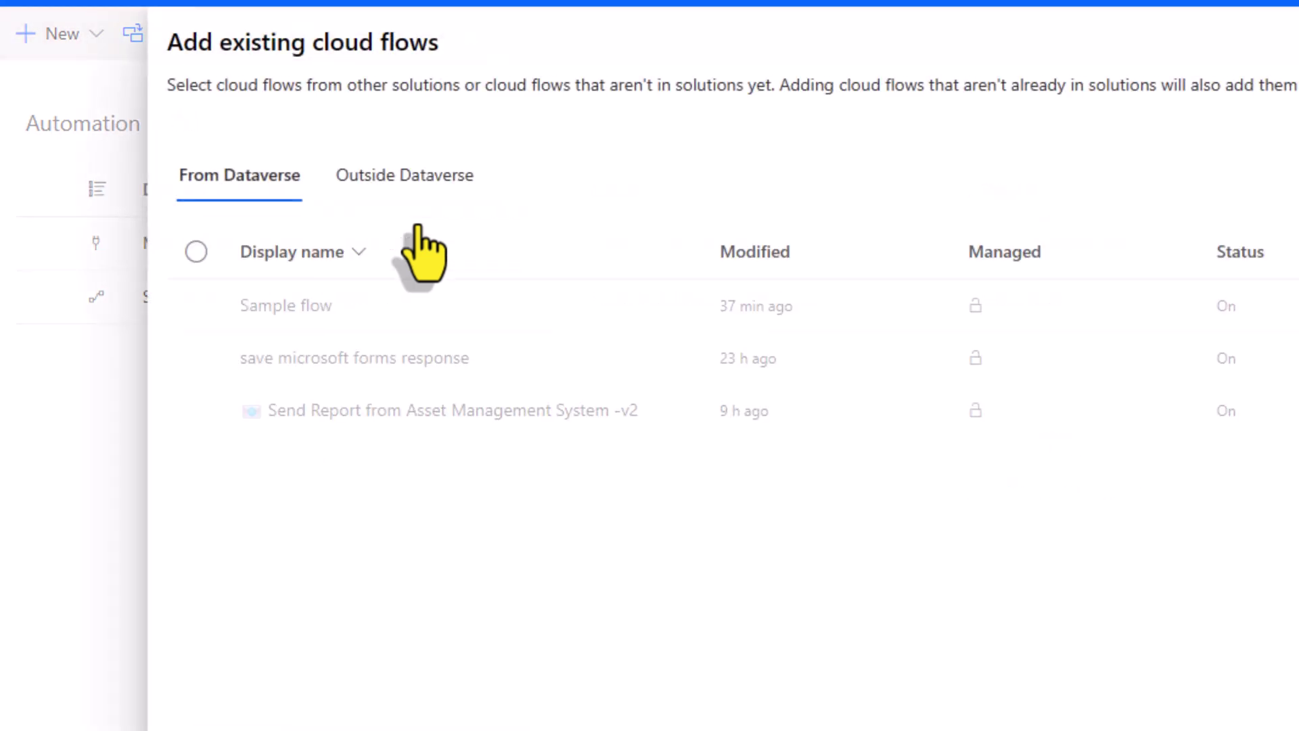
left_click(416, 179)
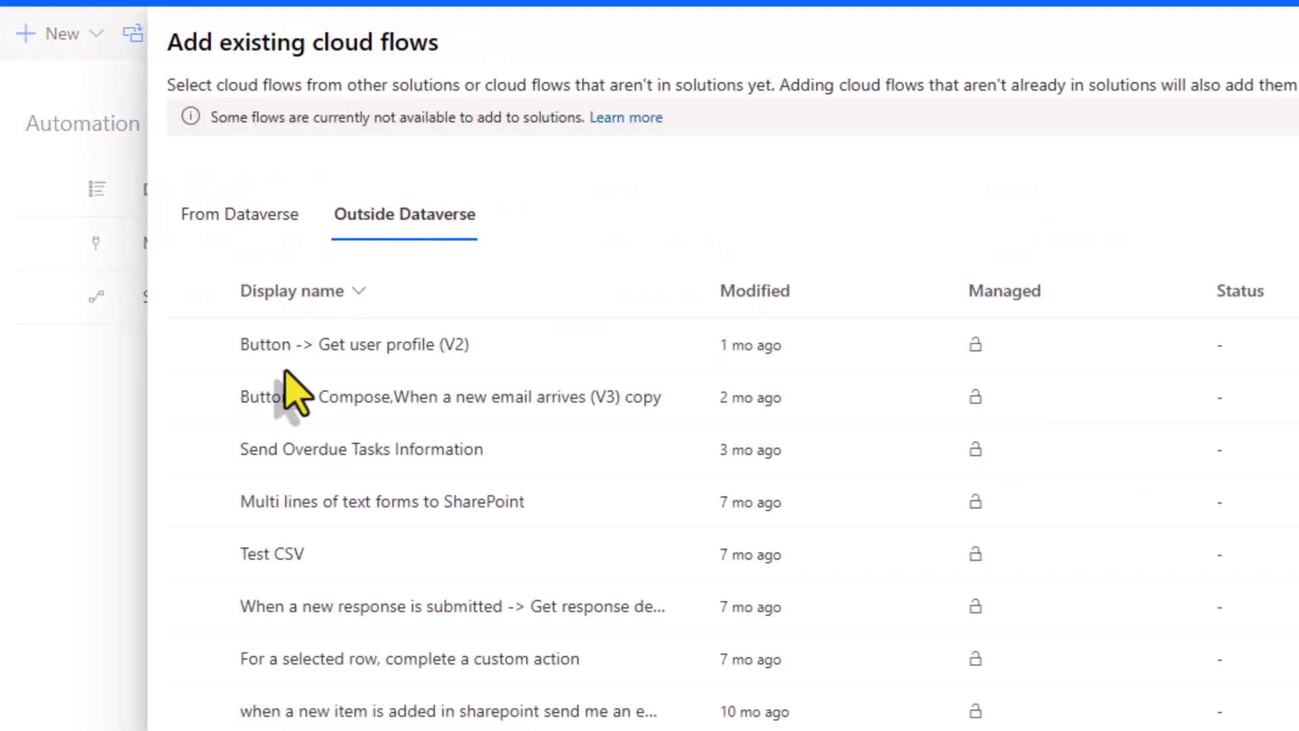
left_click(210, 450)
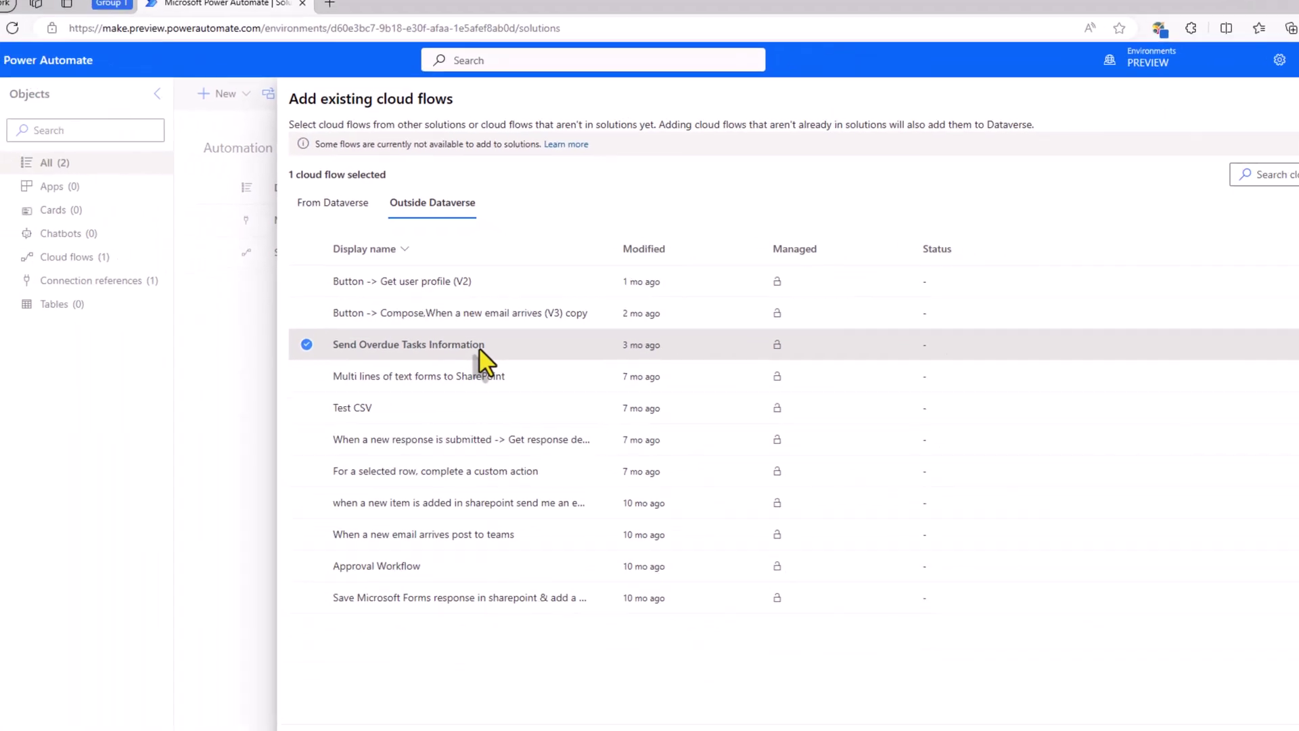
left_click(332, 703)
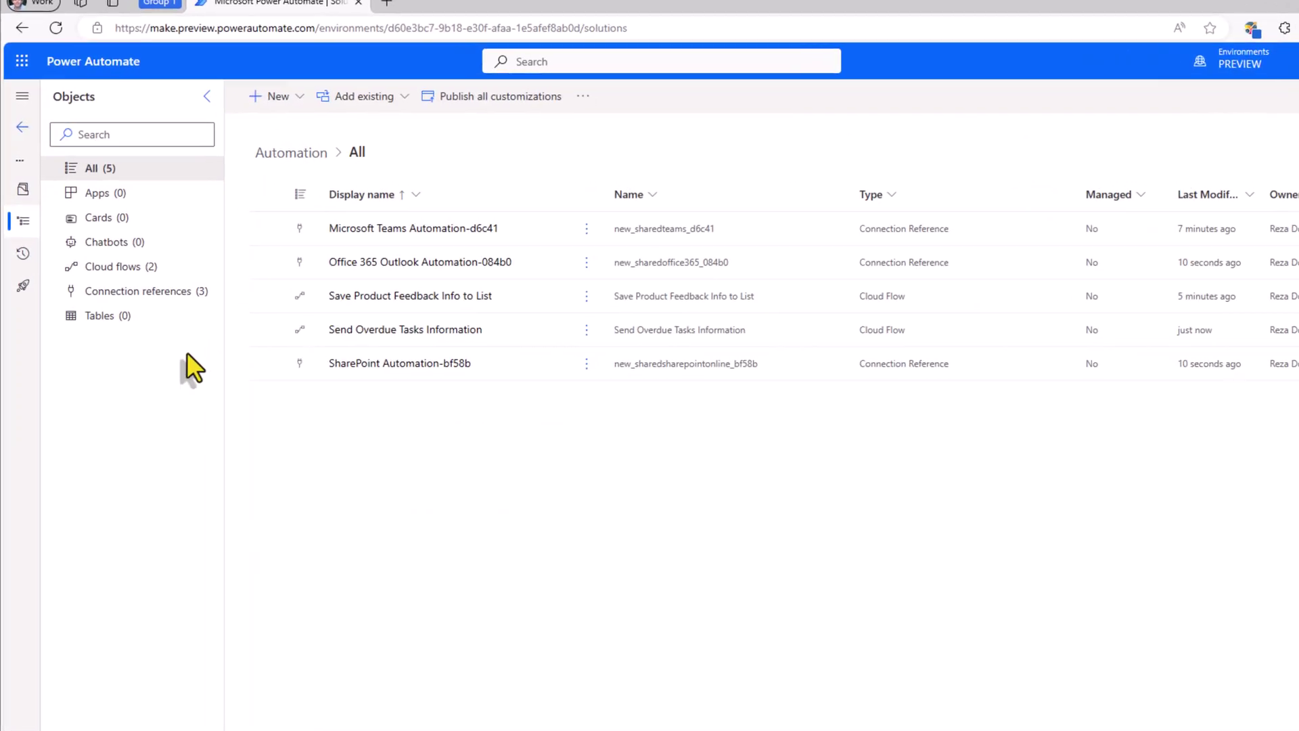
Edit Send Overdue Tasks Information and expand its Today 7:43 AM version history entry.
left_click(126, 252)
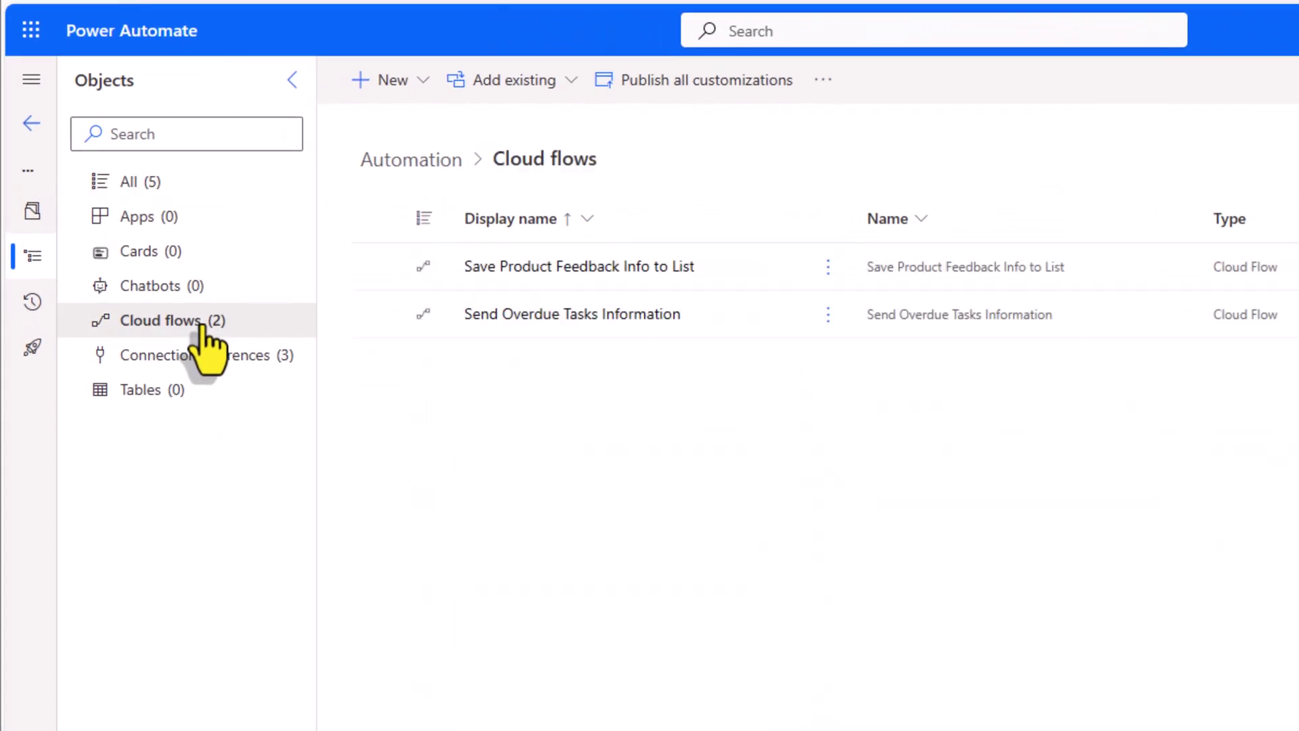
left_click(828, 314)
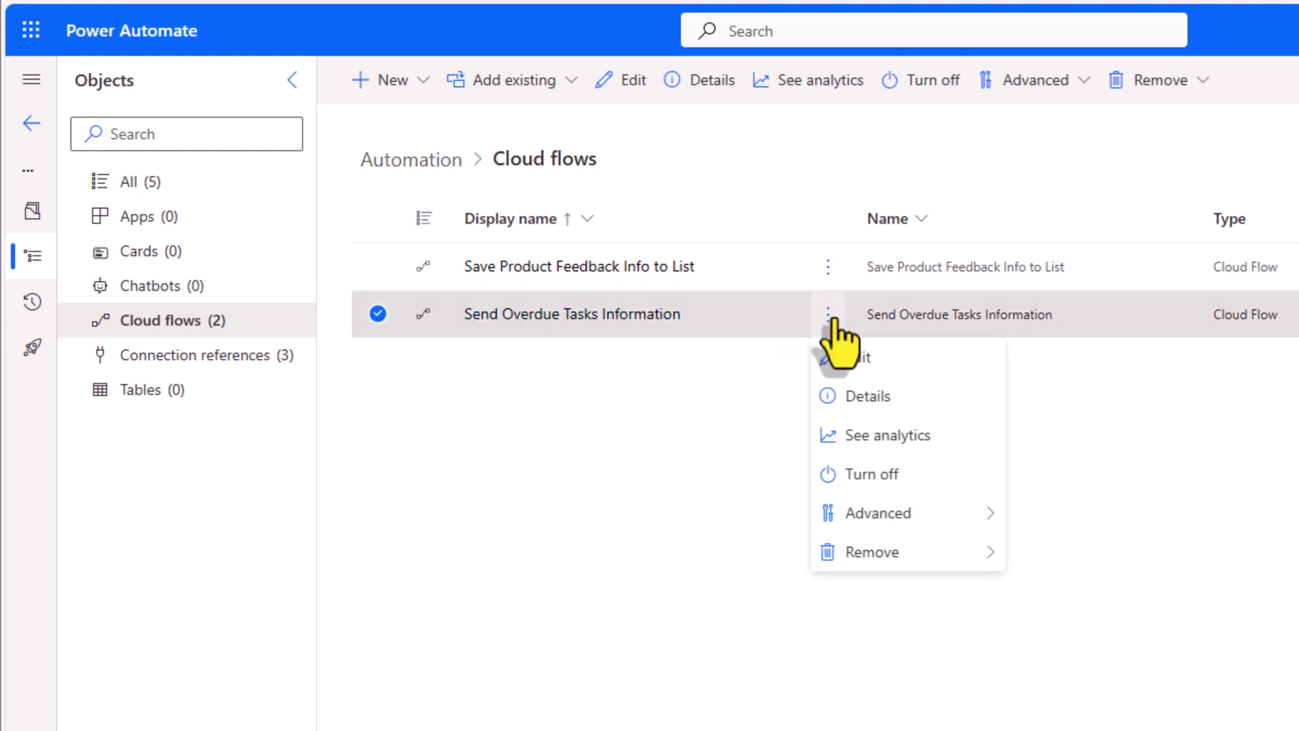
left_click(879, 356)
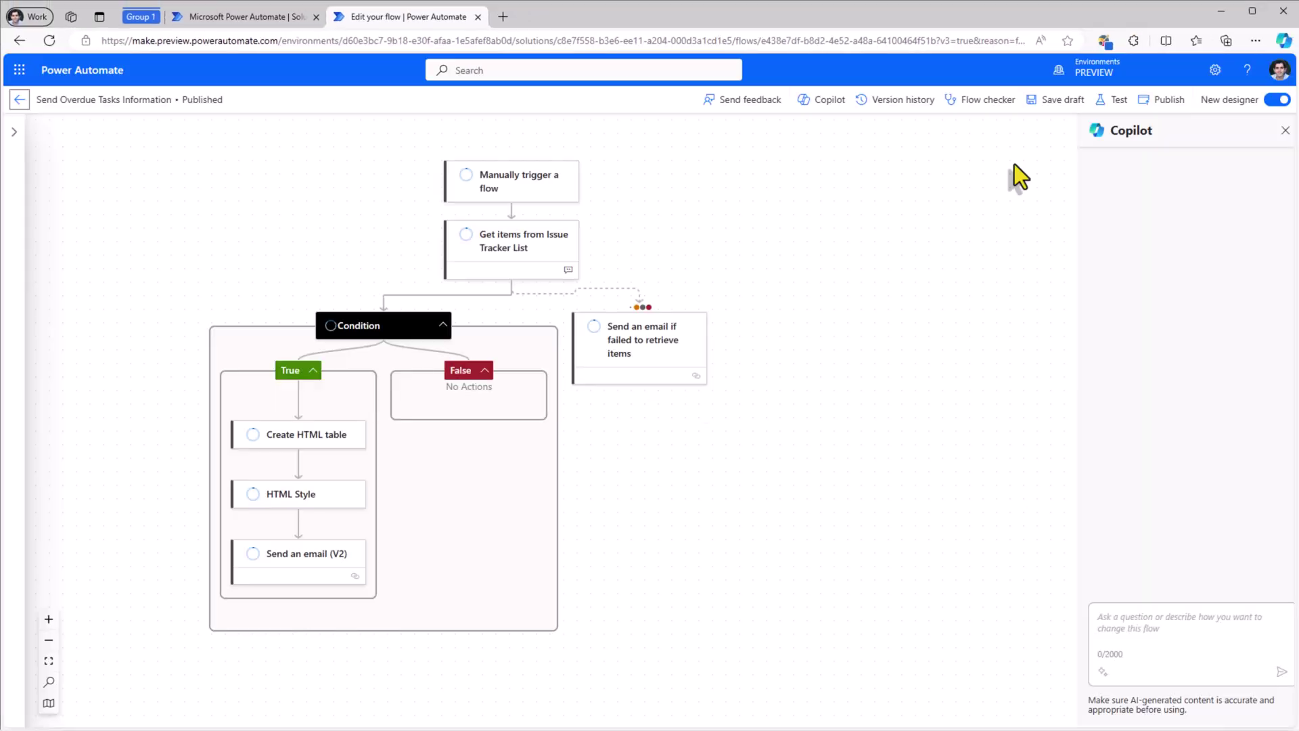
left_click(907, 101)
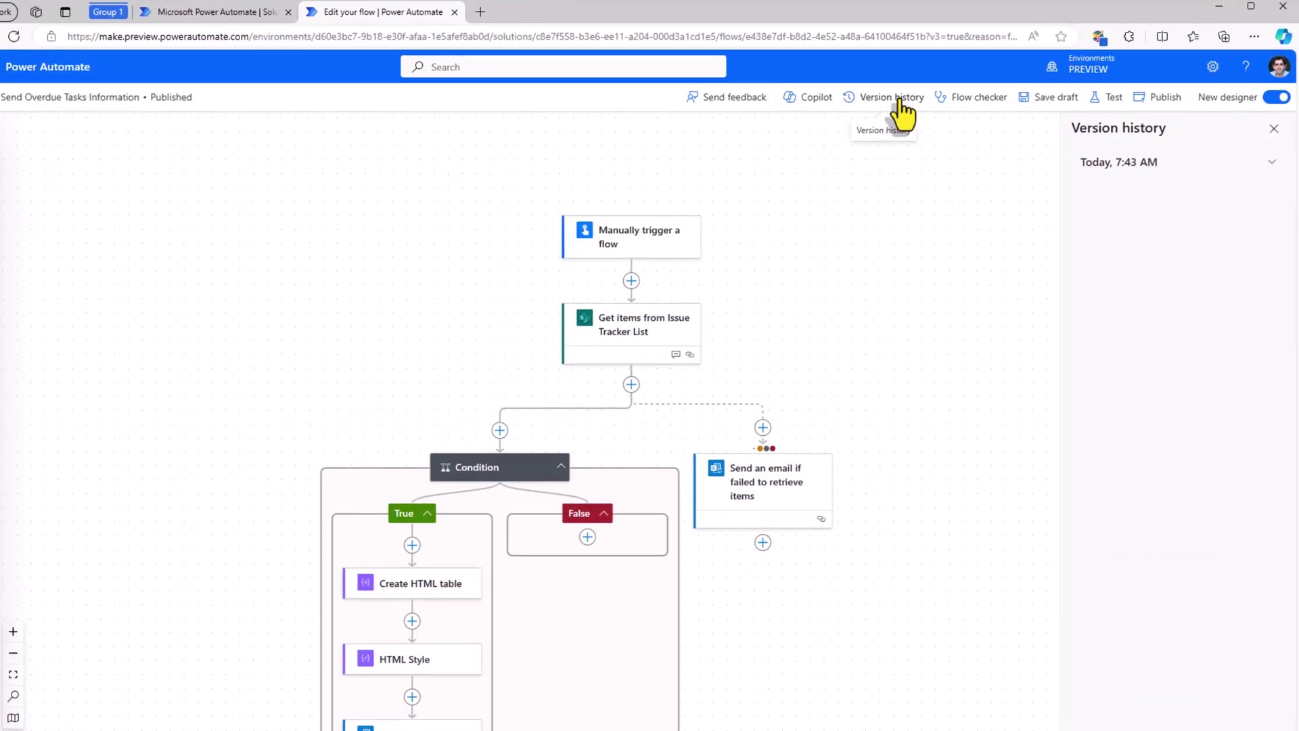
left_click(1272, 161)
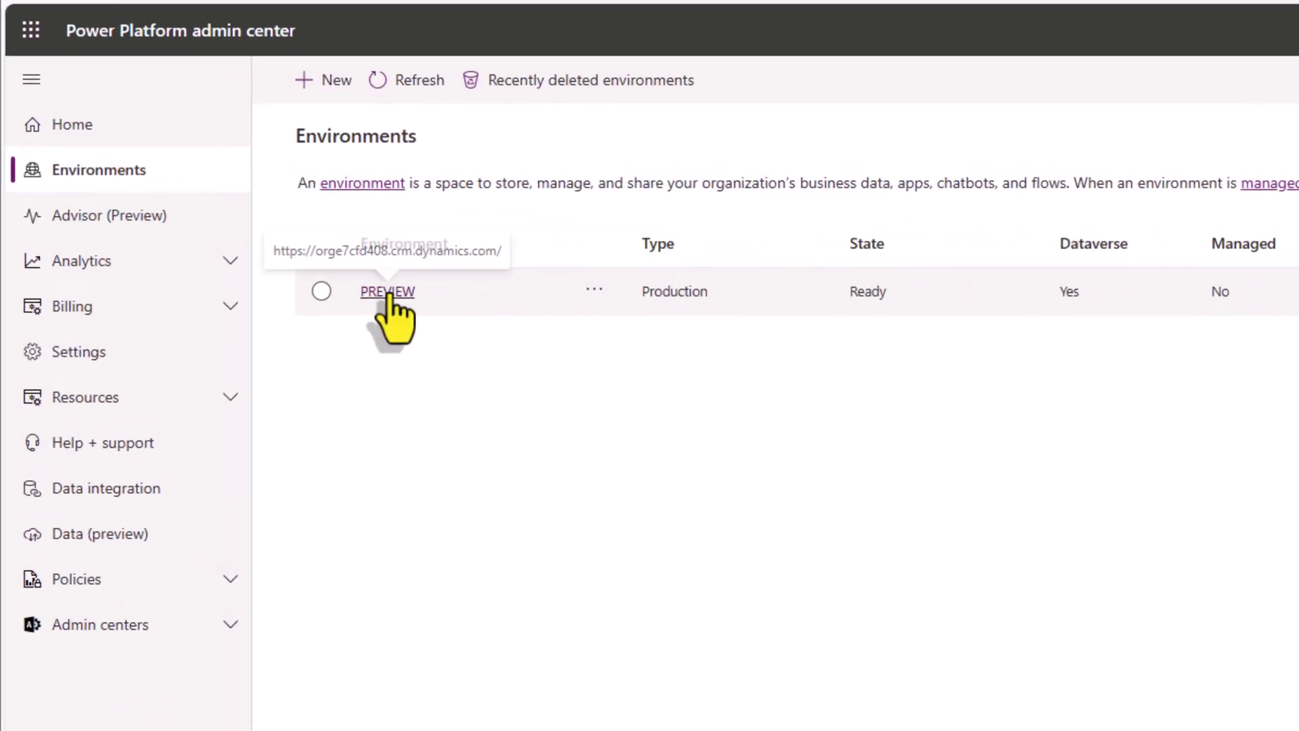
Open the PREVIEW environment's Product > Features settings.
left_click(384, 292)
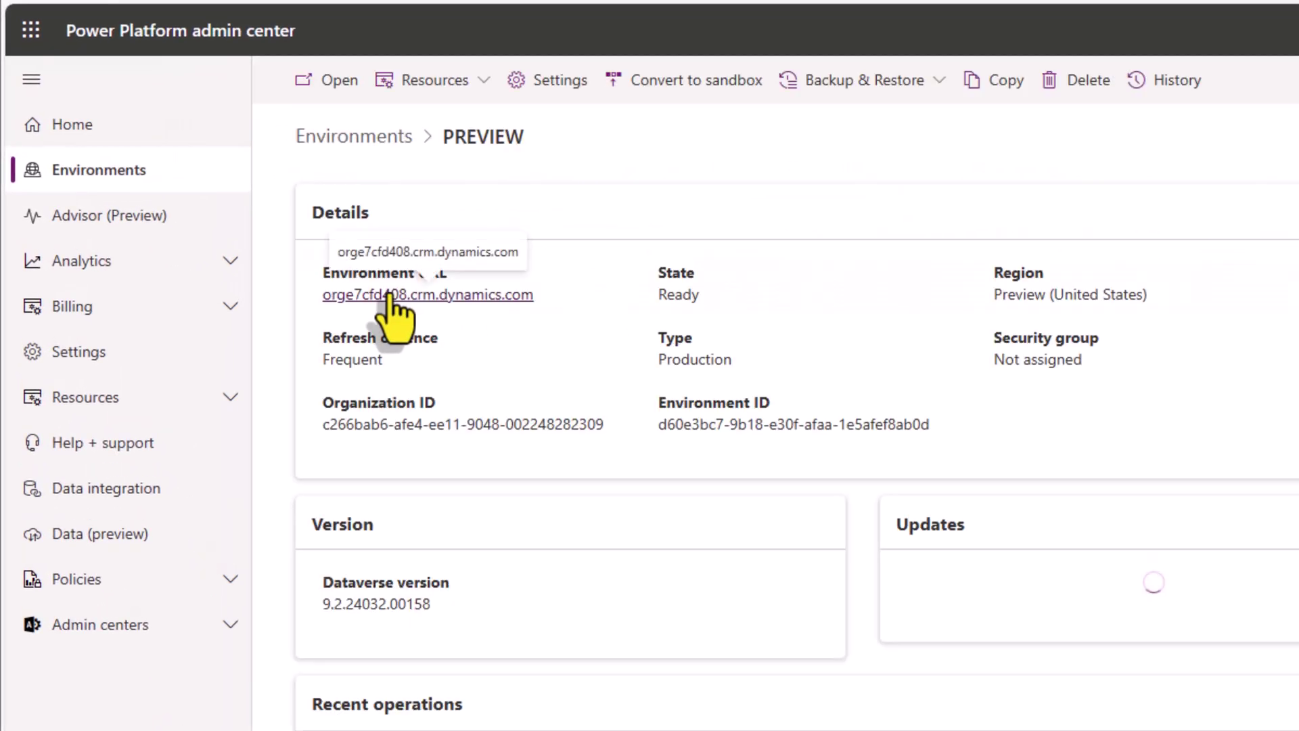
left_click(534, 101)
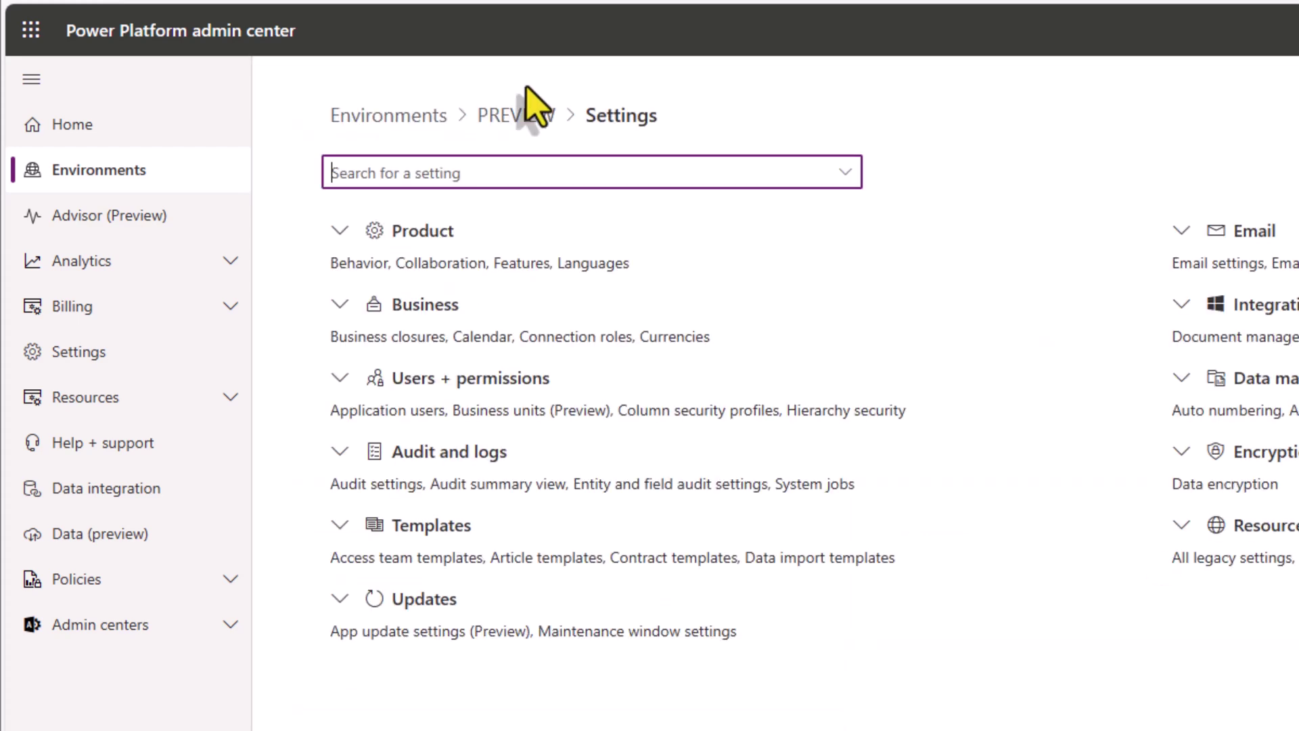
left_click(340, 231)
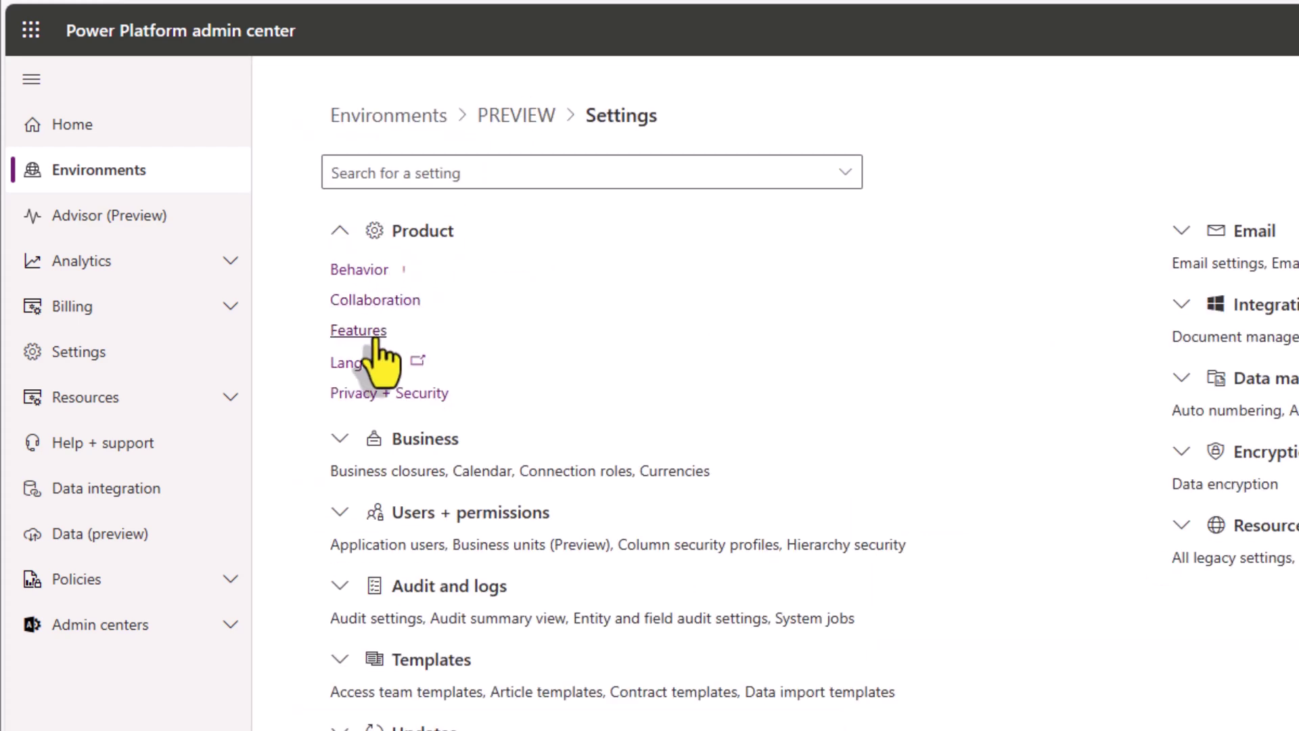
left_click(369, 333)
scroll(510, 478, "down", 15)
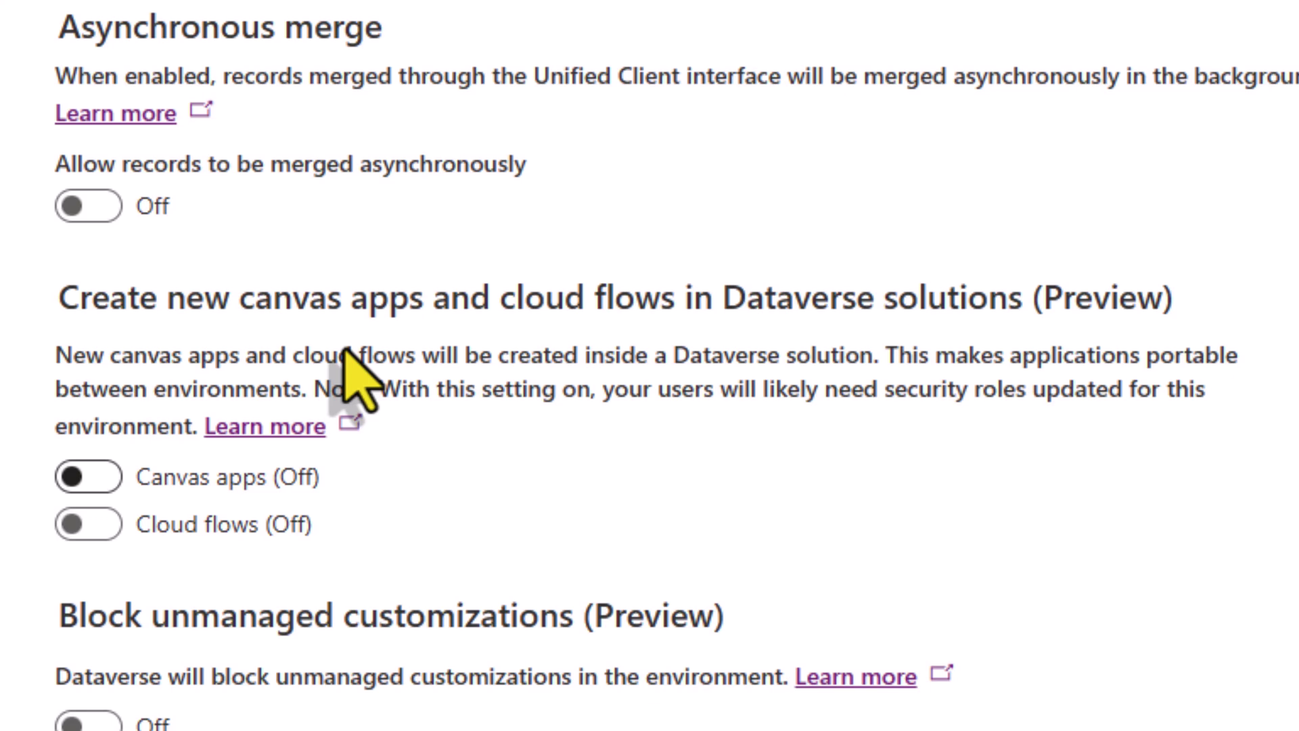
Switch on Cloud flows in Dataverse solutions, confirm the warning, and save.
left_click(103, 525)
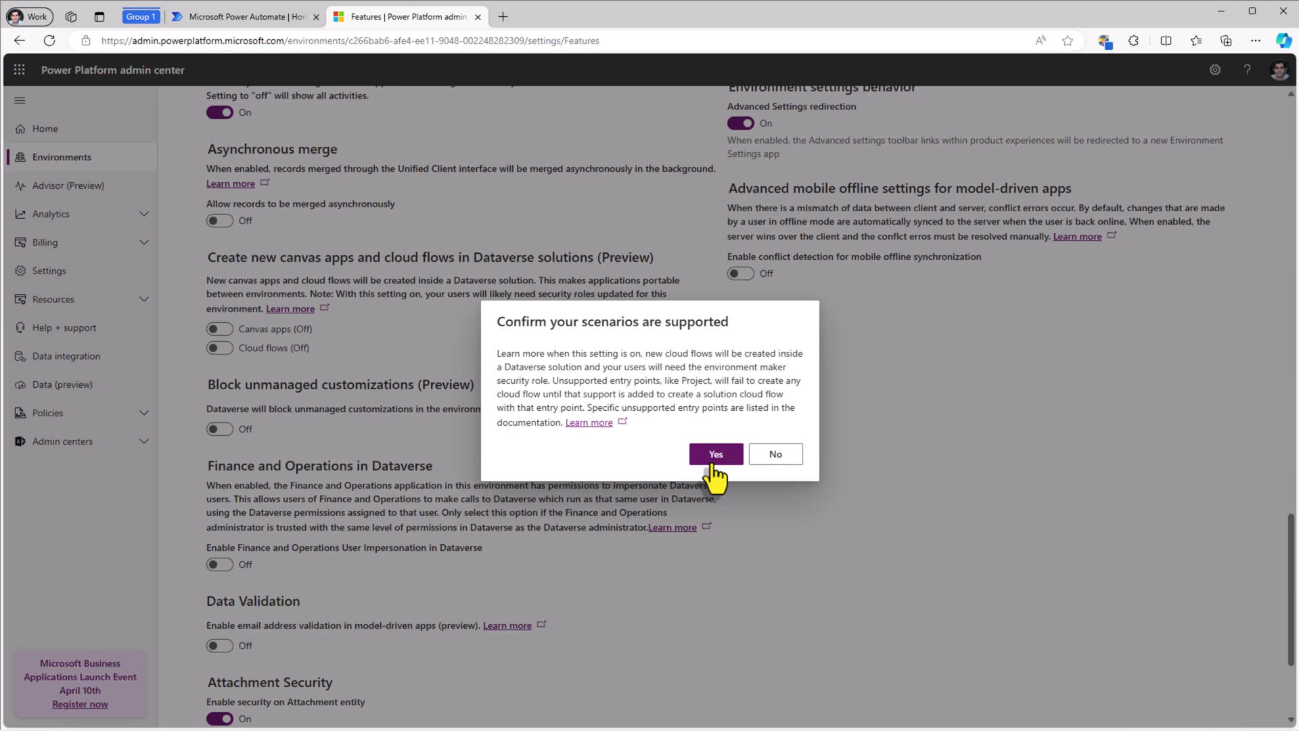
left_click(714, 465)
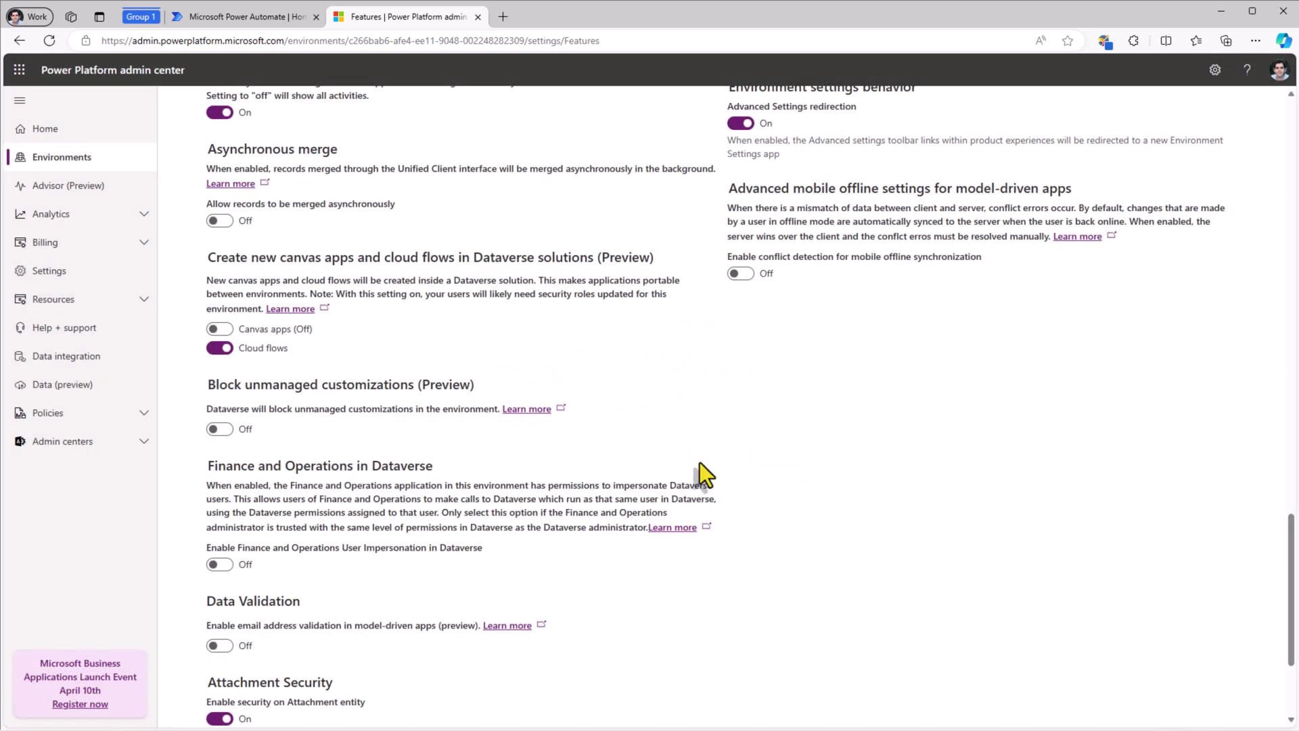
scroll(964, 583, "down", 3)
left_click(1152, 705)
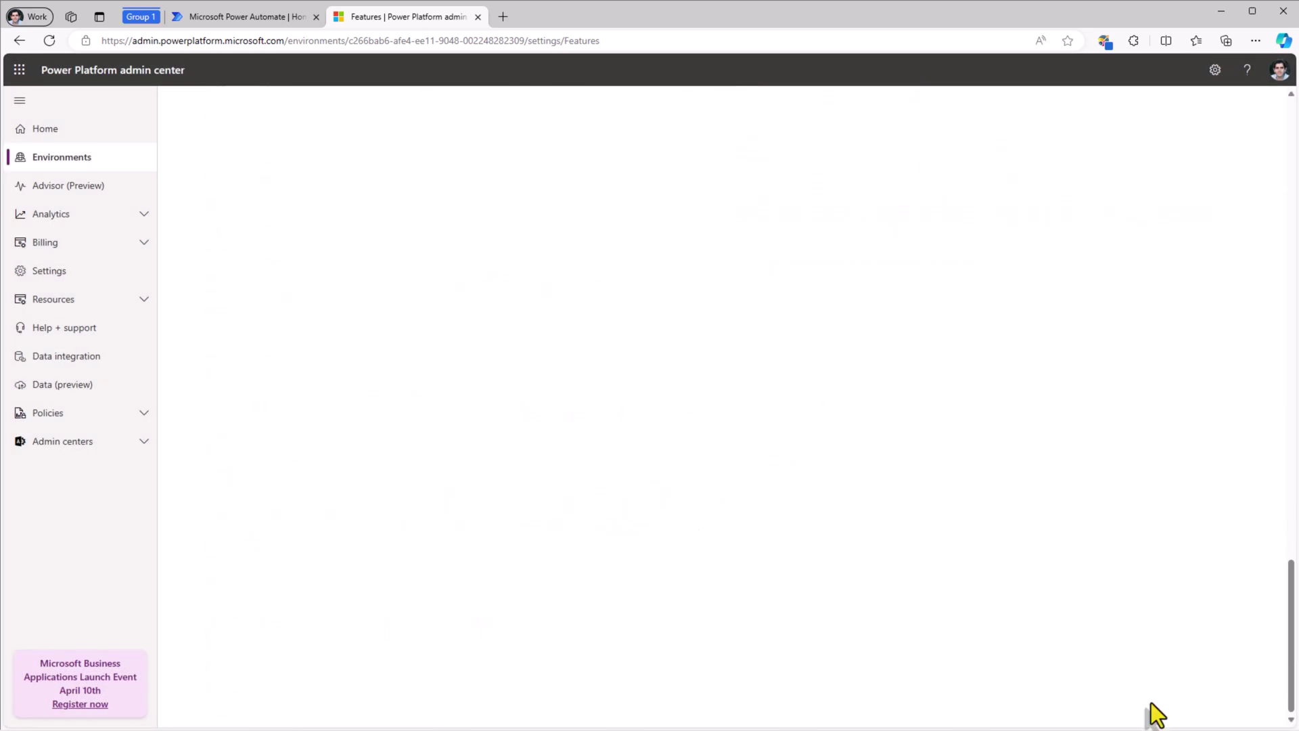
Browse the Create page, then open Solutions and select the Common Data Services Default Solution.
left_click(247, 16)
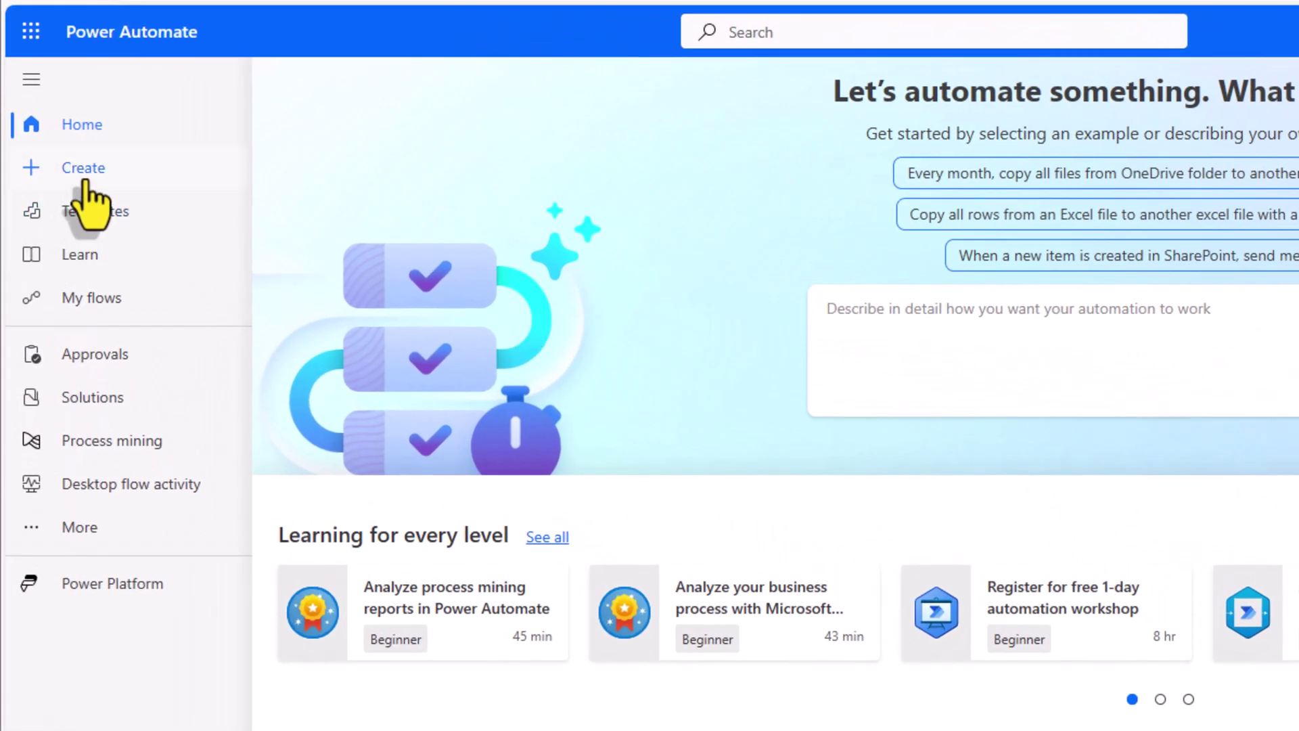
left_click(86, 197)
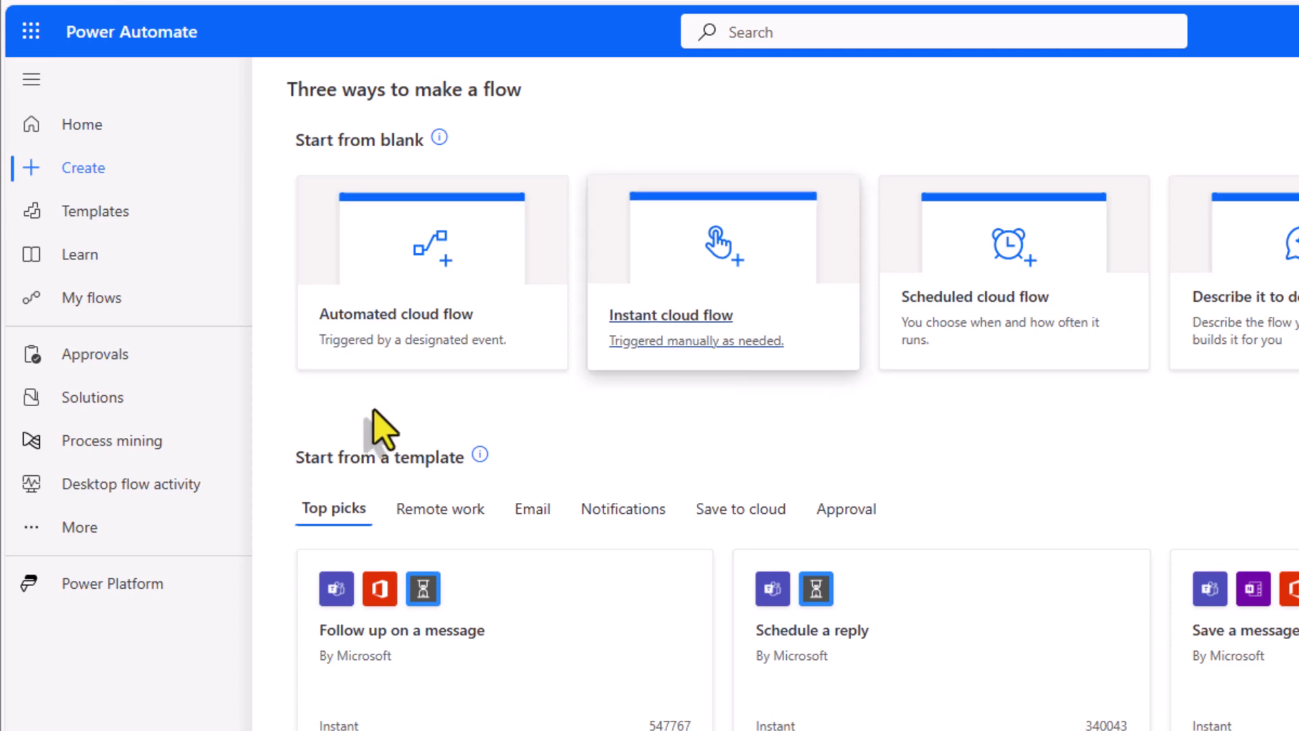
left_click(120, 398)
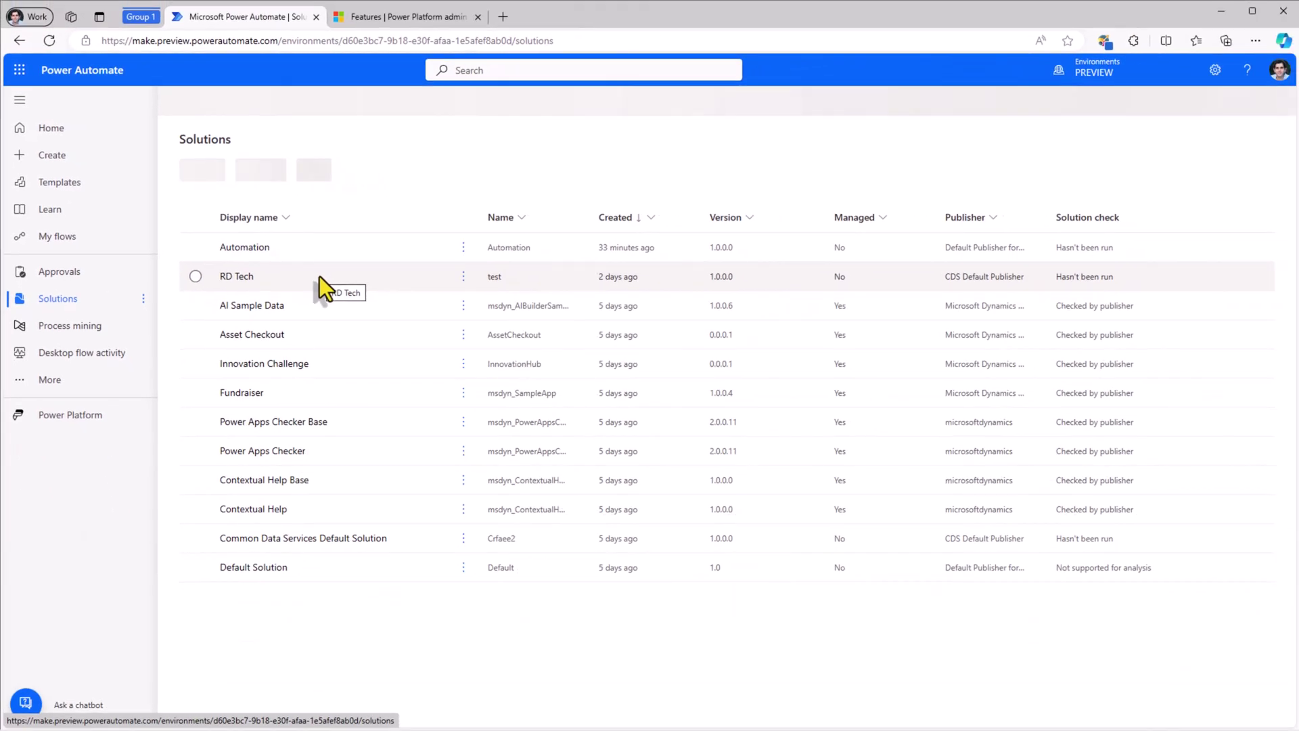
left_click(206, 538)
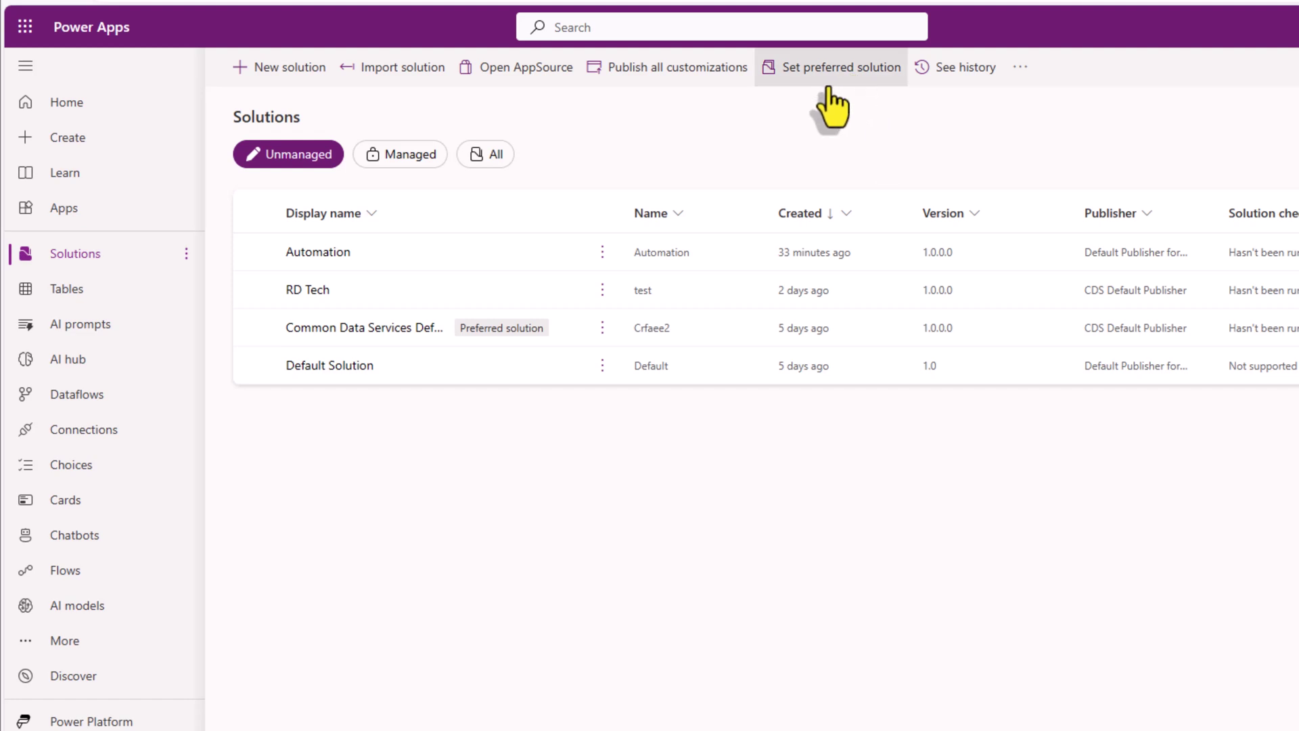
Make Automation the preferred solution, with the preferred solution shown on the Solutions page.
left_click(257, 252)
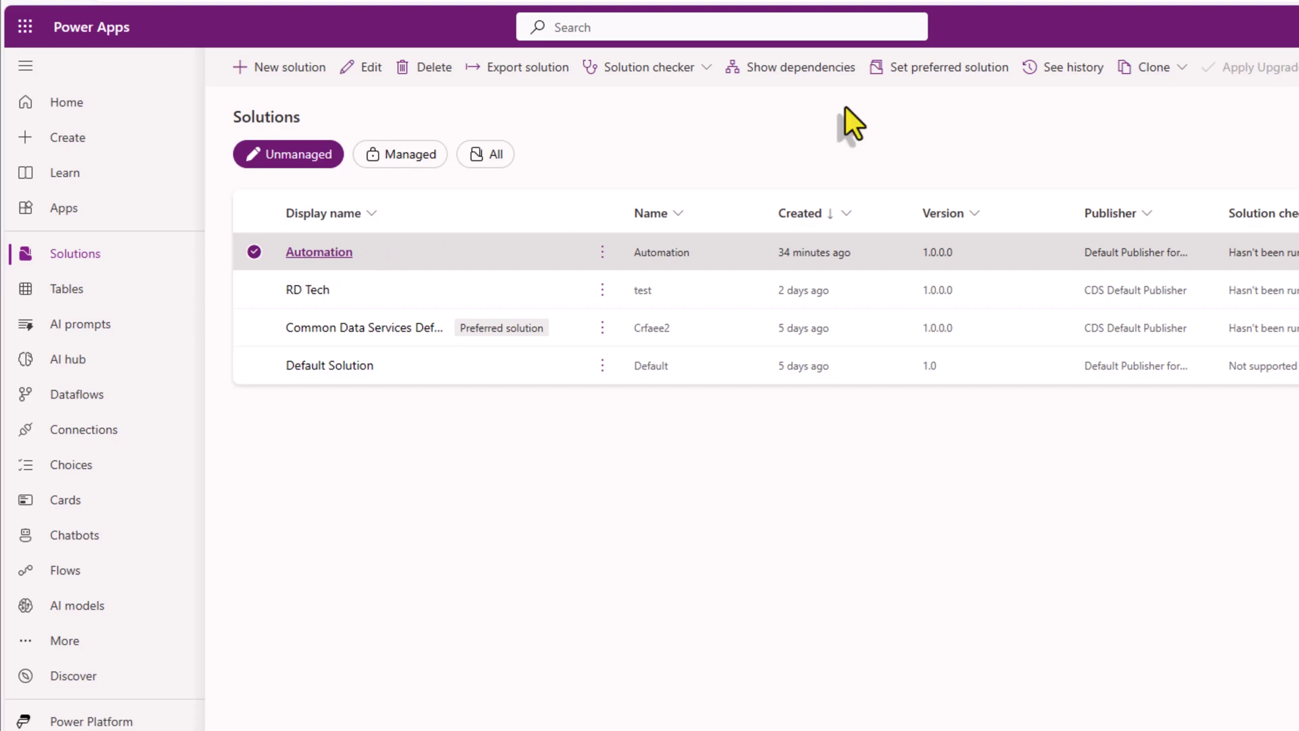
left_click(957, 67)
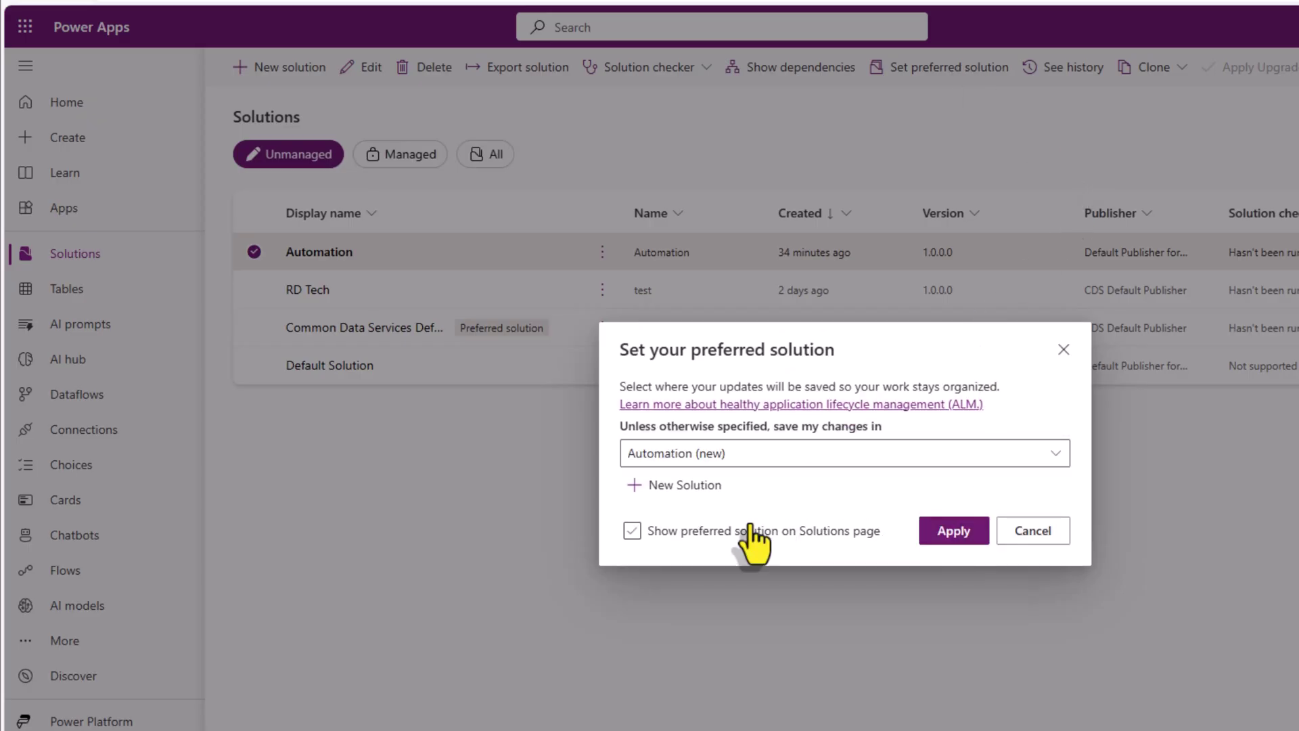
left_click(632, 532)
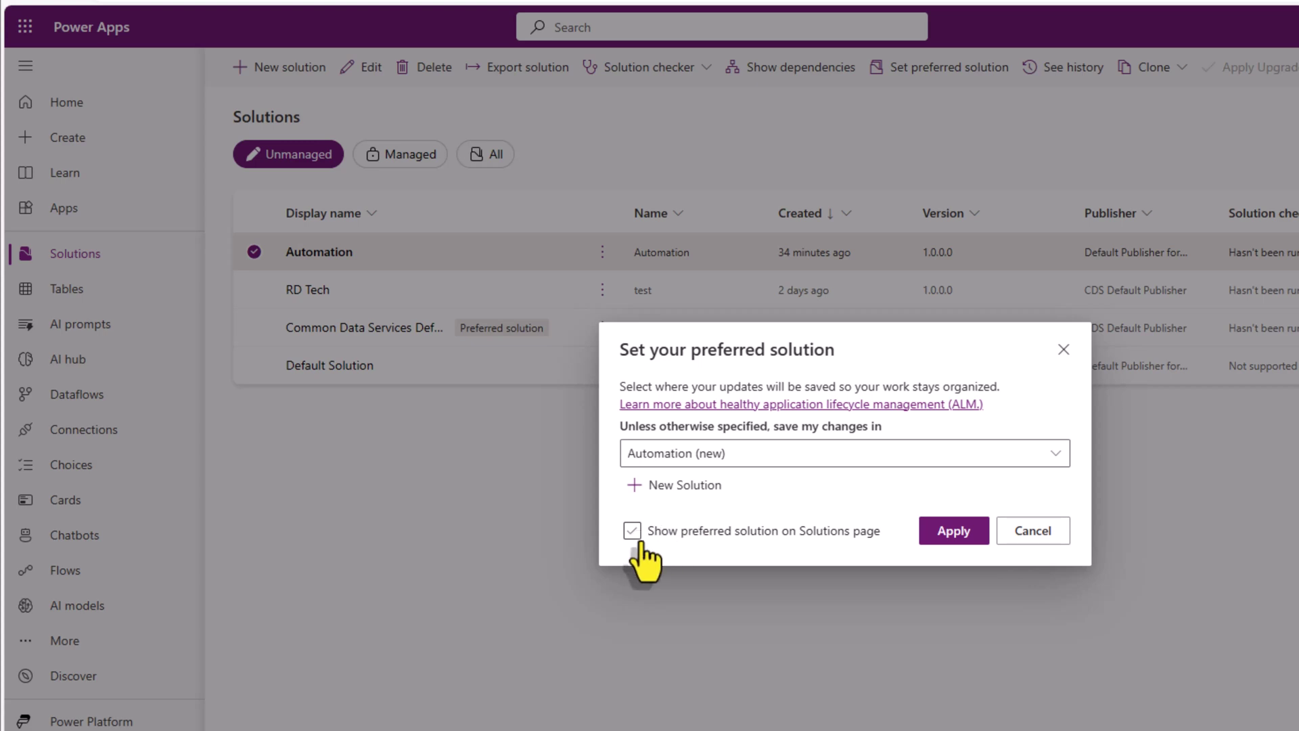
left_click(632, 532)
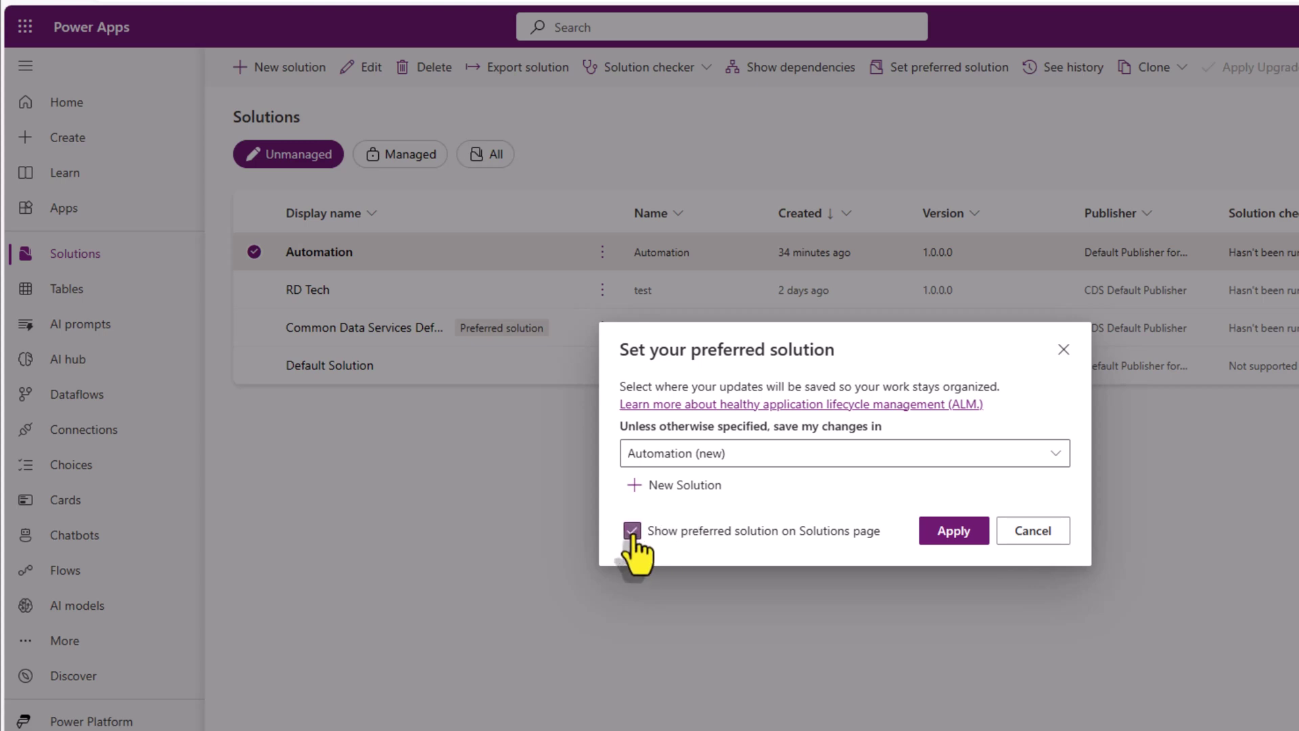
left_click(954, 531)
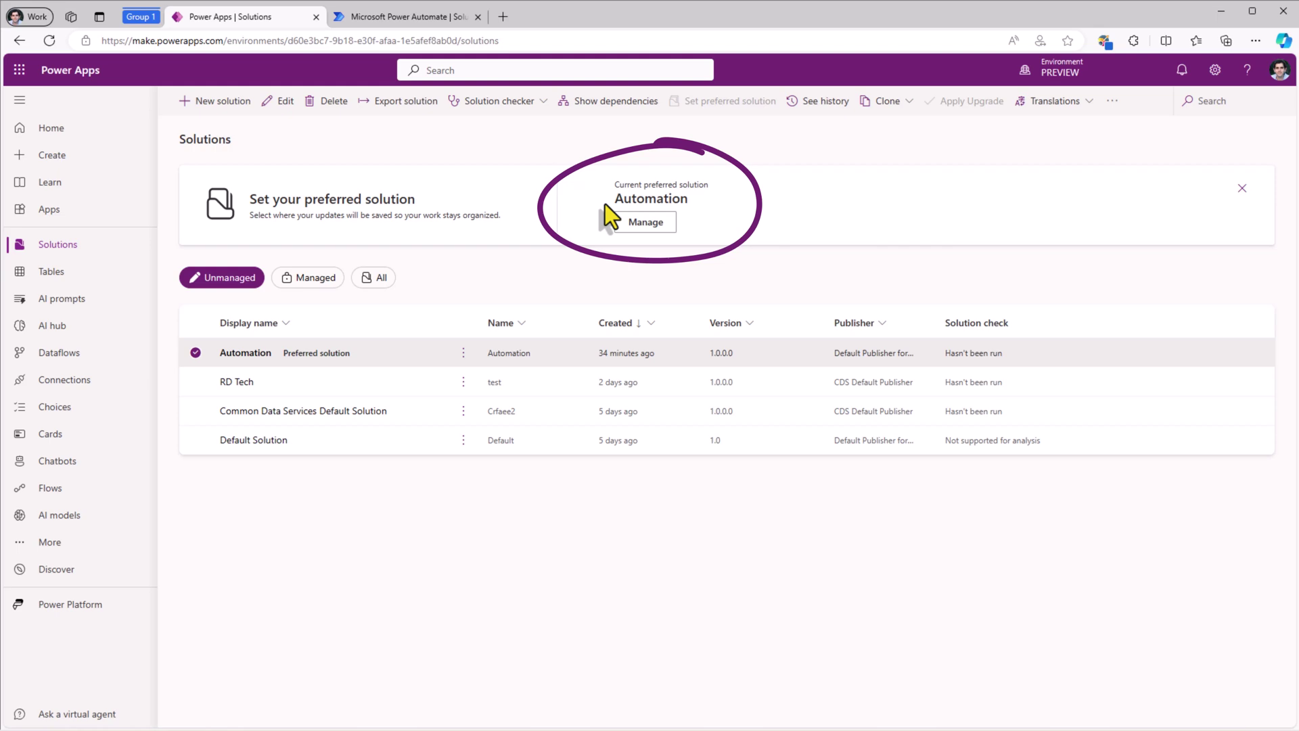
Create an instant cloud flow named 'Sample workflow' with the Manually trigger a flow trigger.
left_click(414, 16)
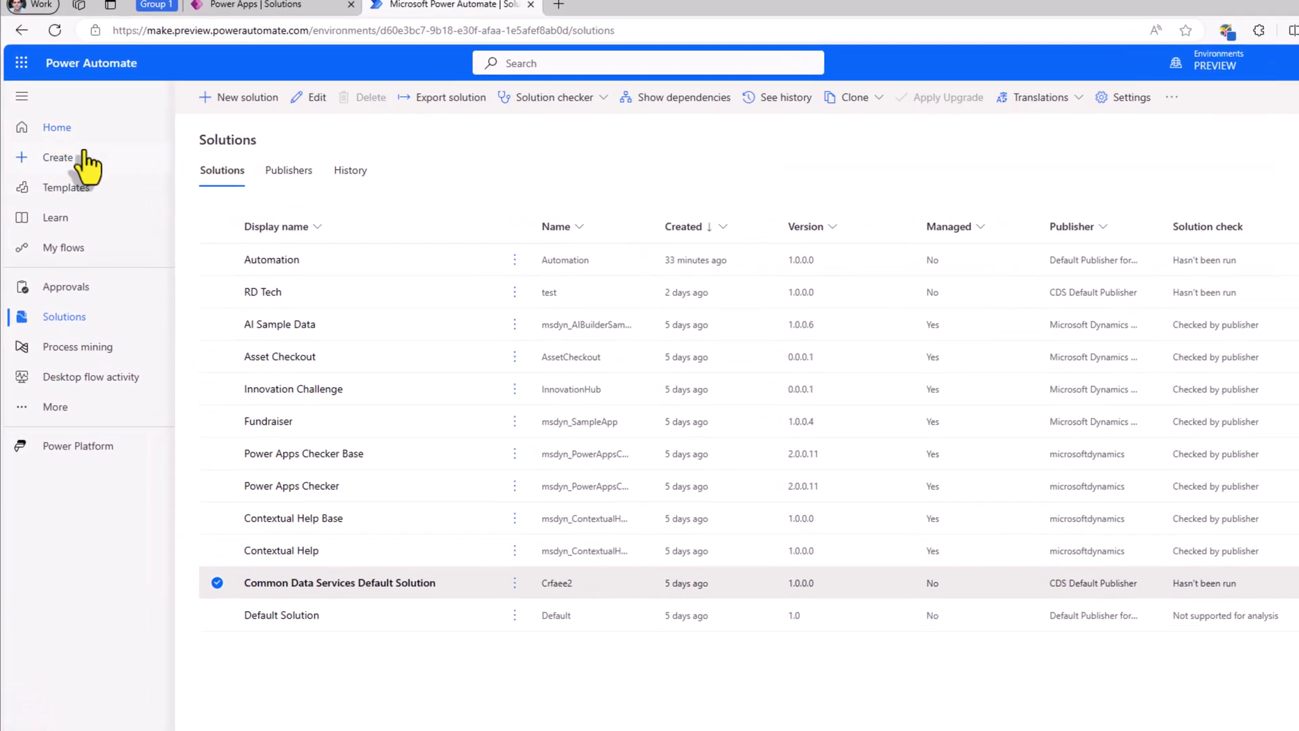
left_click(71, 155)
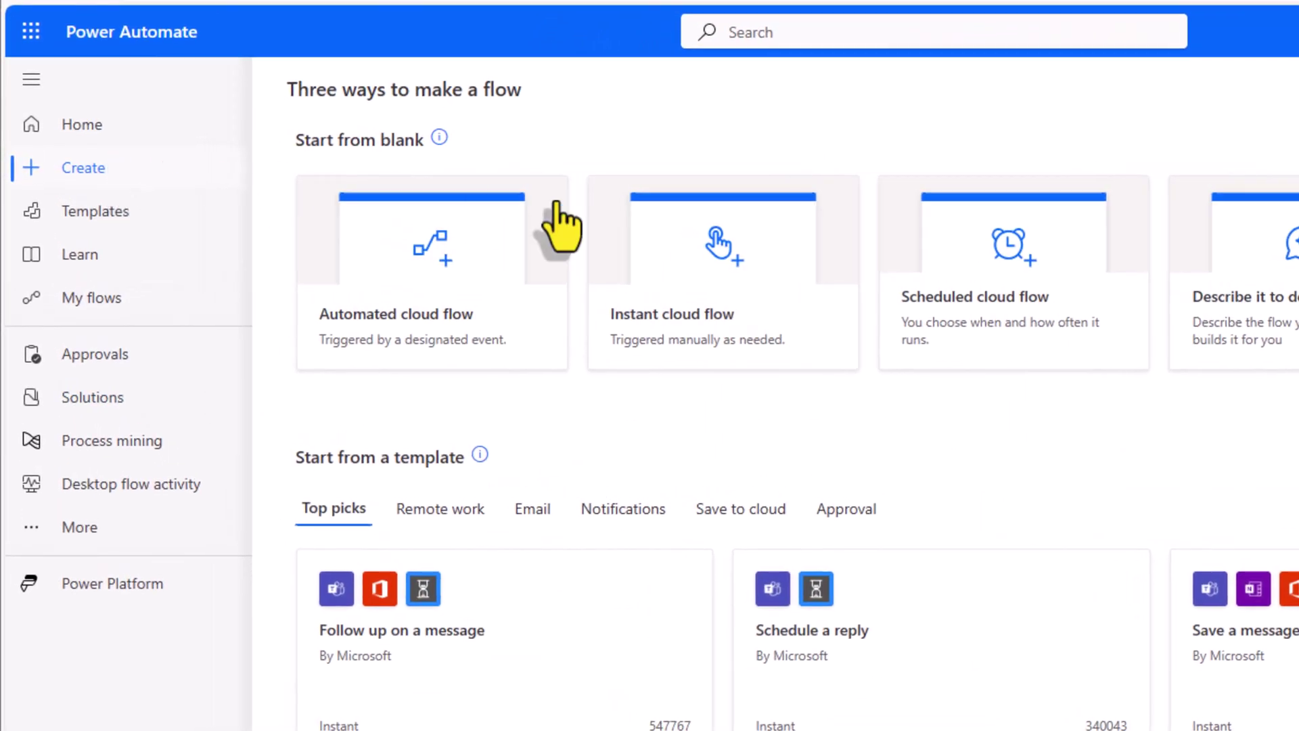
left_click(697, 315)
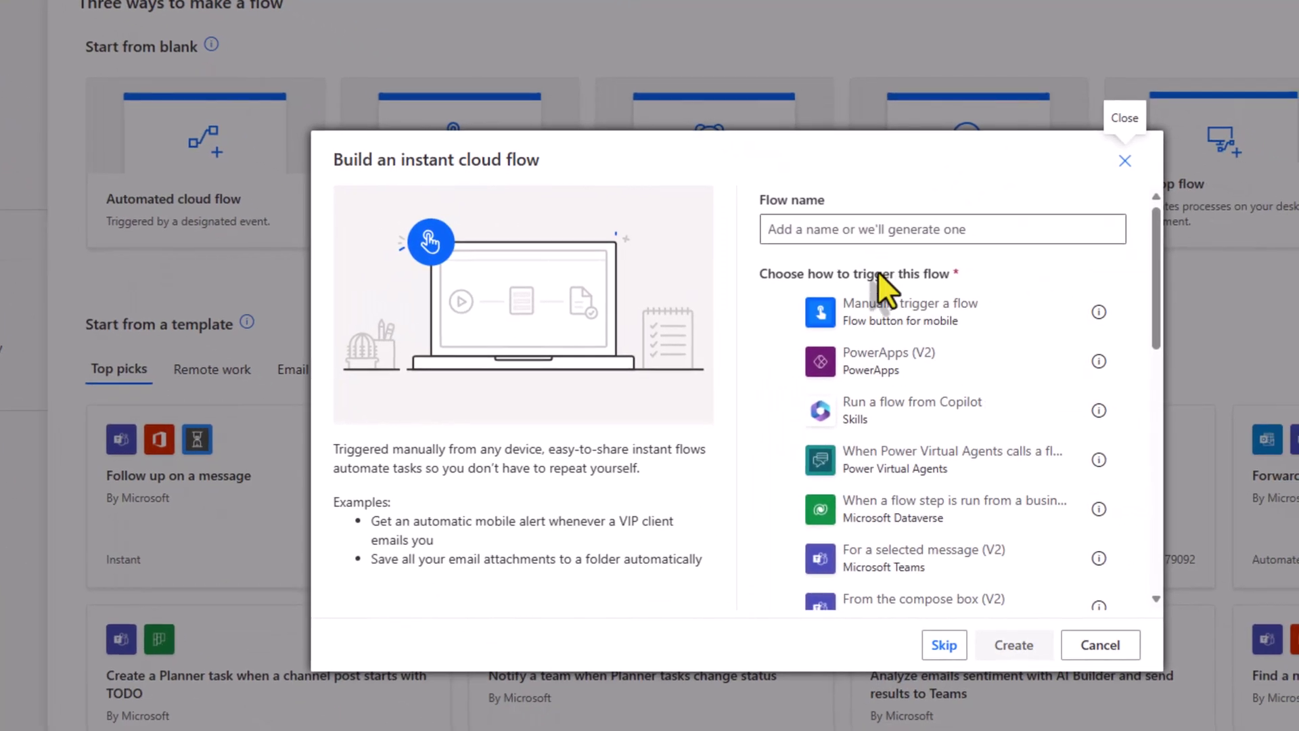
left_click(876, 298)
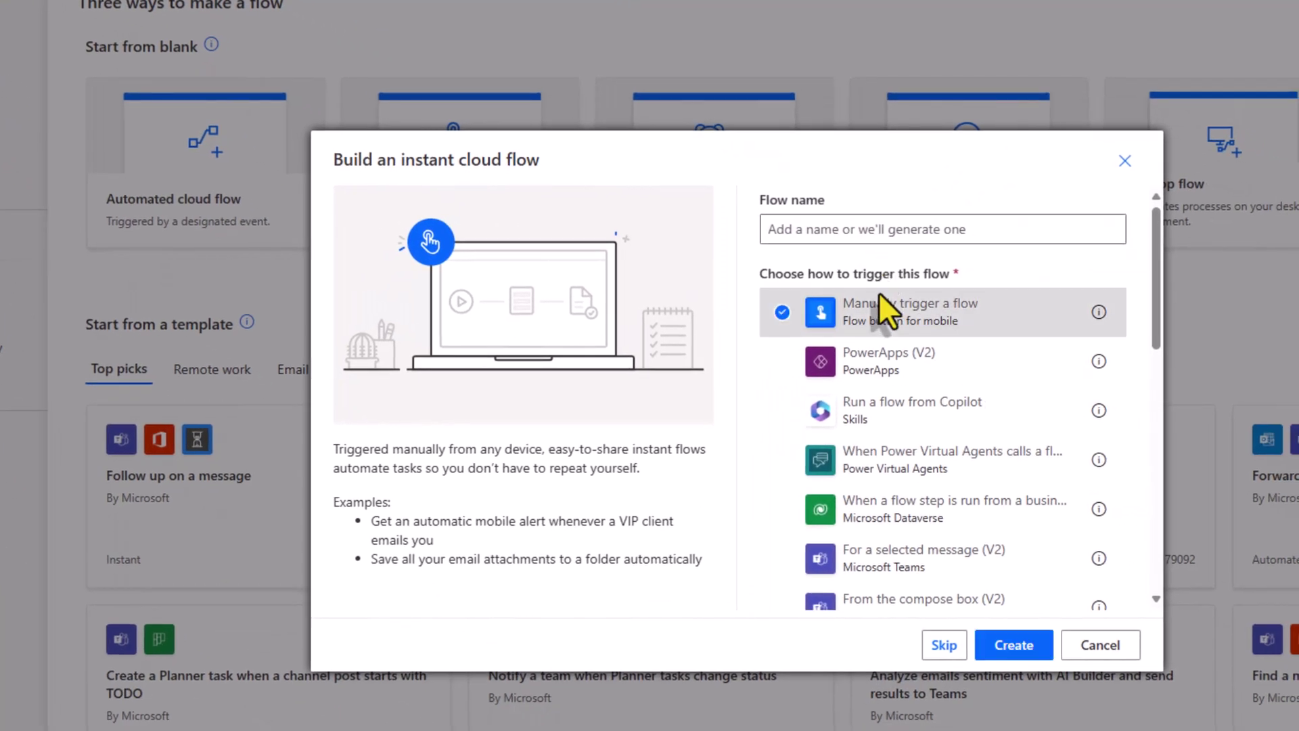
left_click(832, 228)
type("Sample workflow")
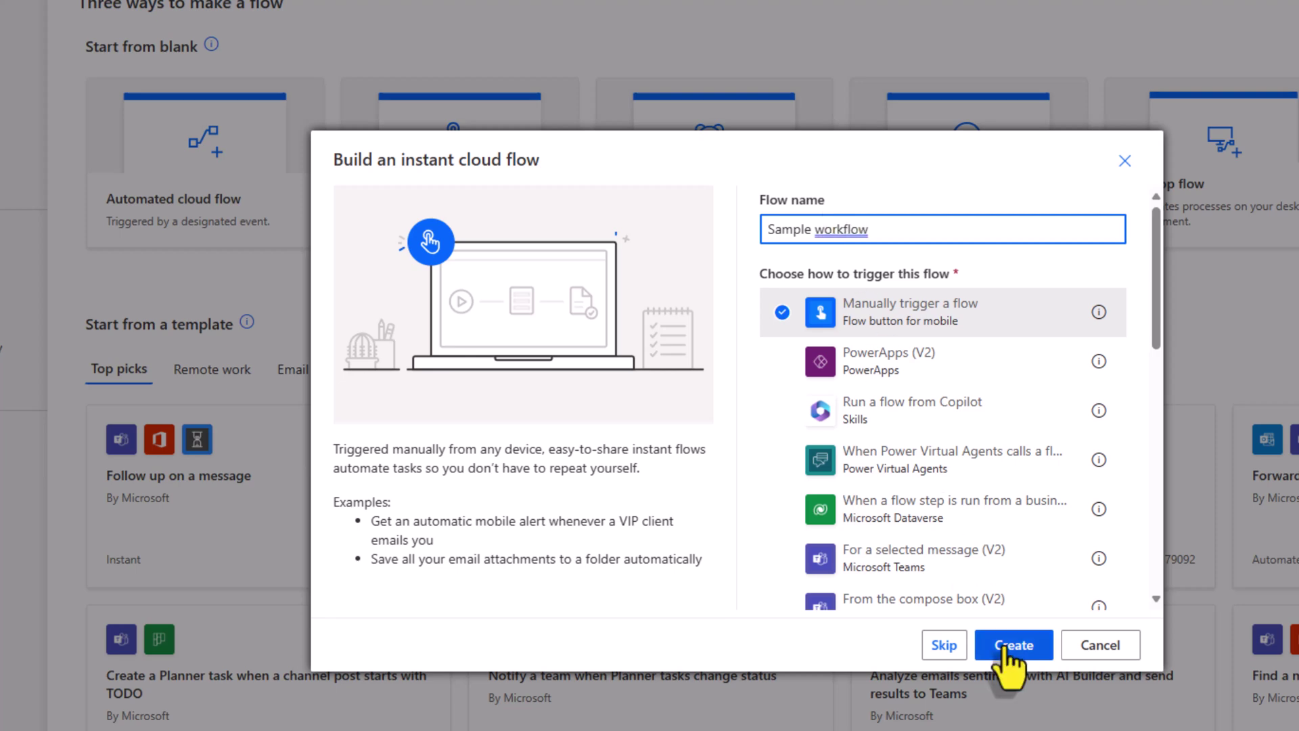
left_click(1004, 644)
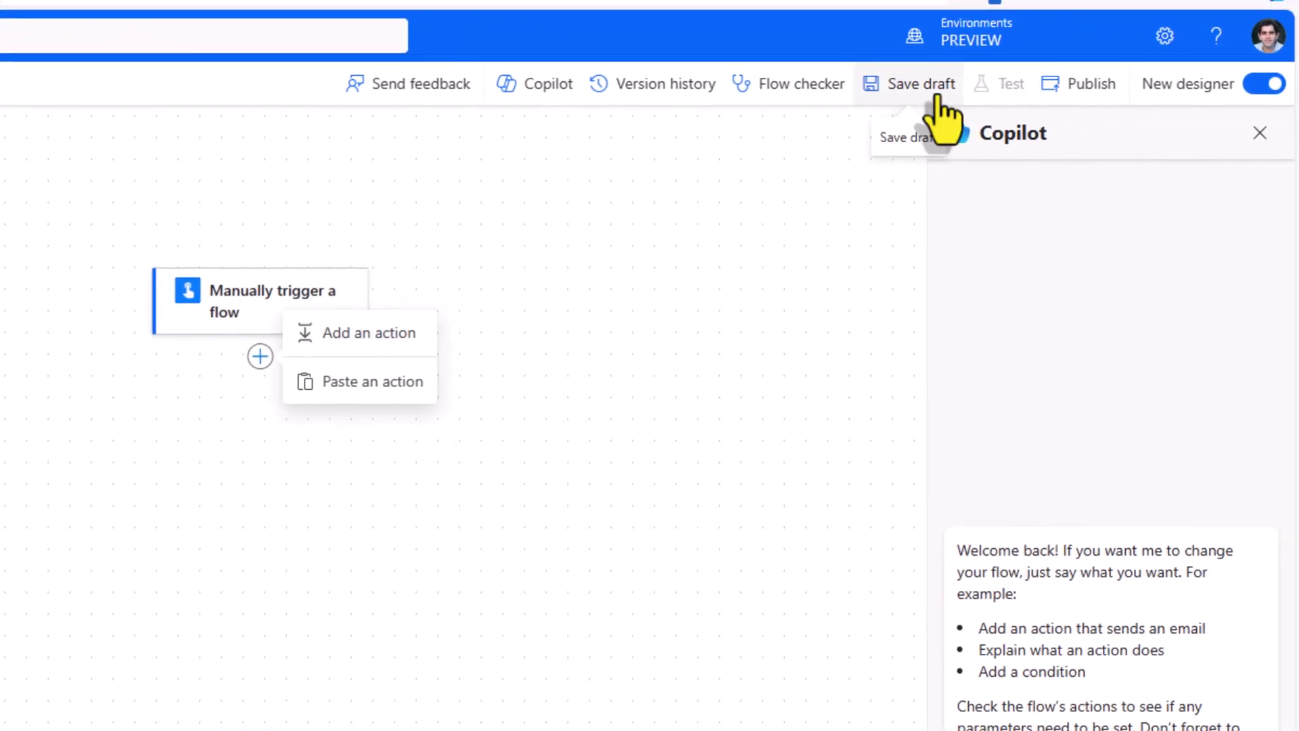
Save Sample workflow as a draft, check its version history, and return to the flow details.
left_click(935, 96)
left_click(676, 87)
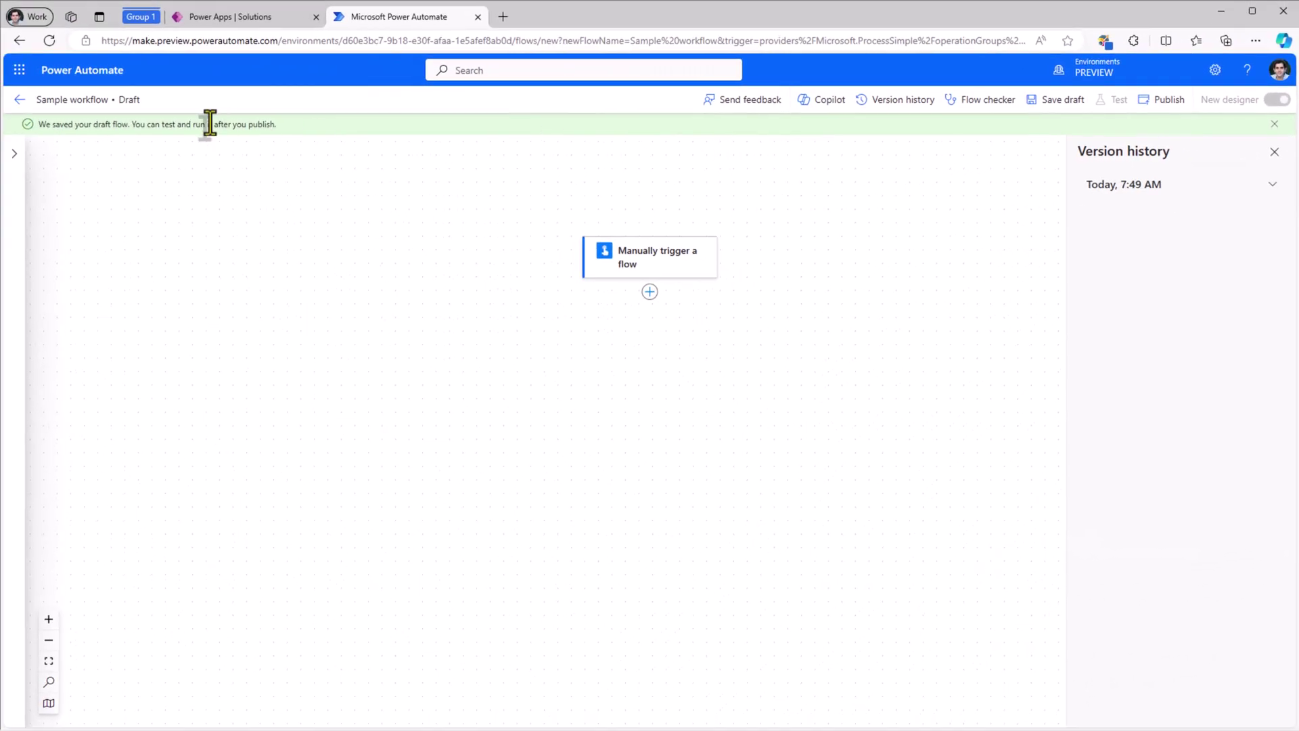
left_click(19, 99)
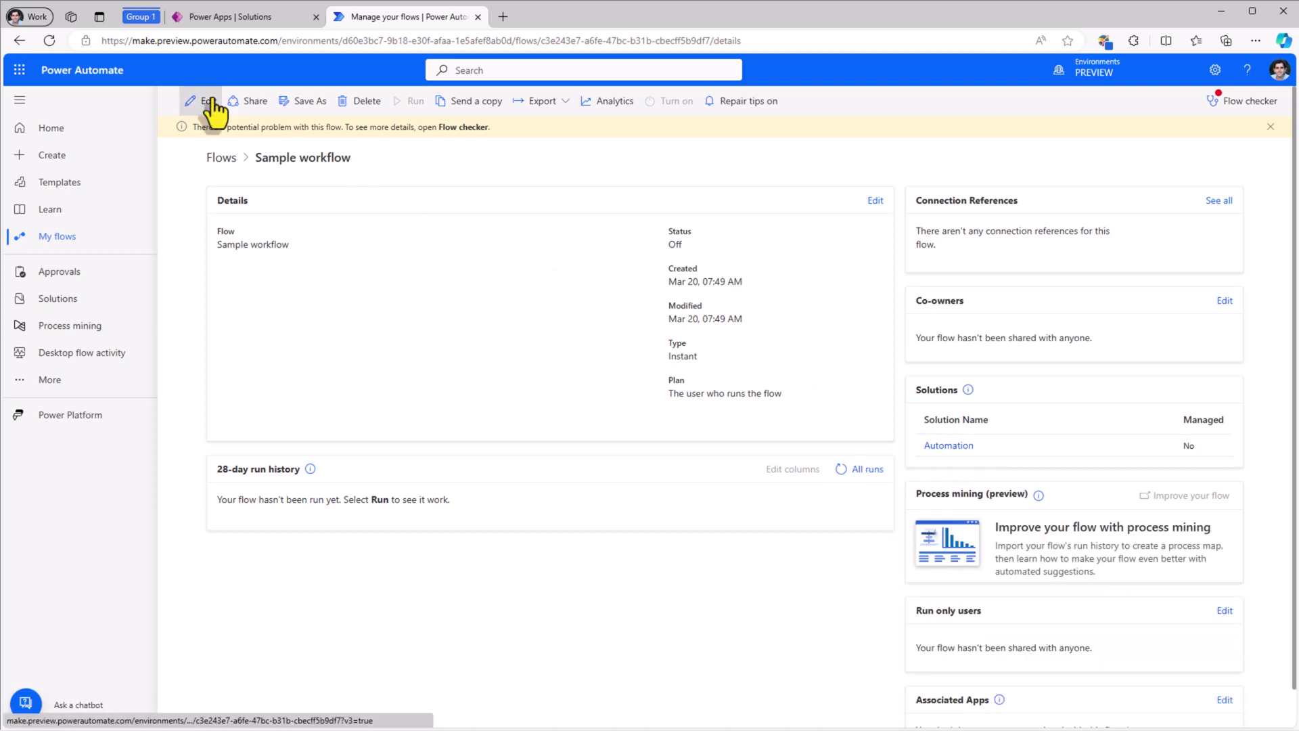
Reopen Sample workflow in the designer, publish it, and review its version history.
left_click(206, 102)
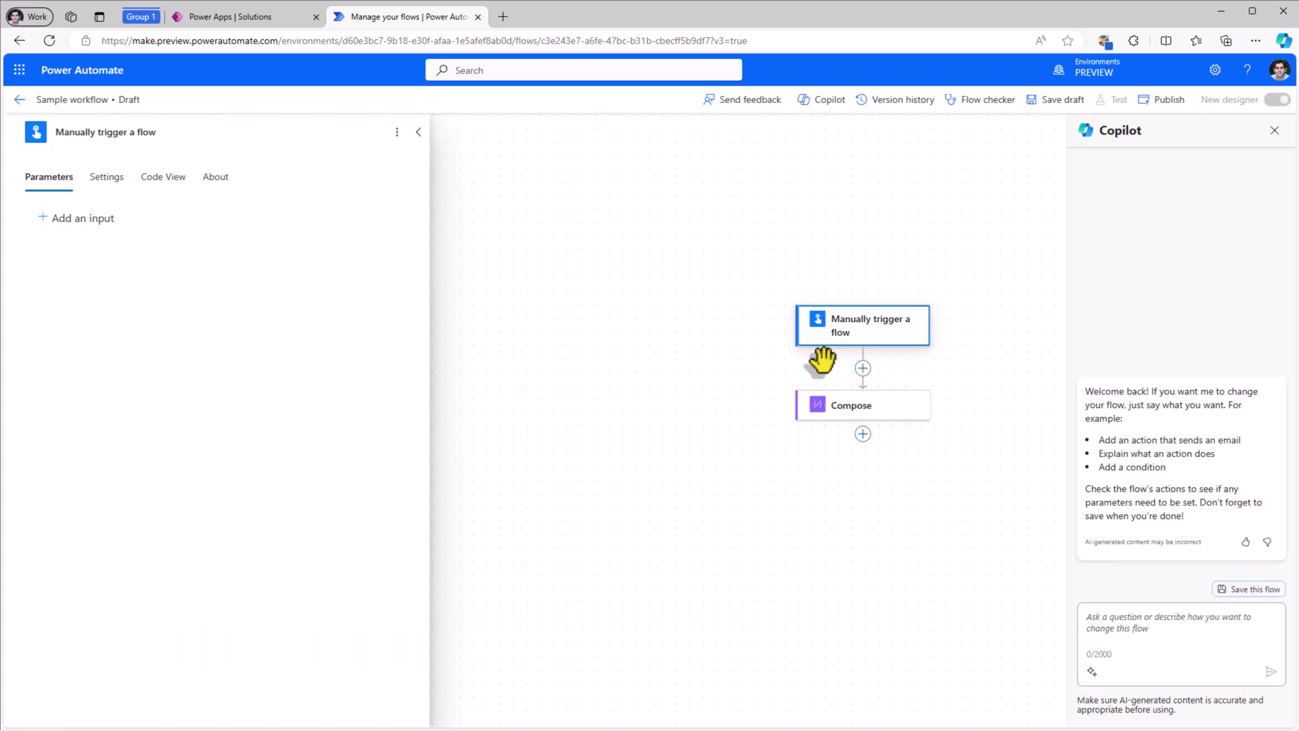
left_click(1170, 101)
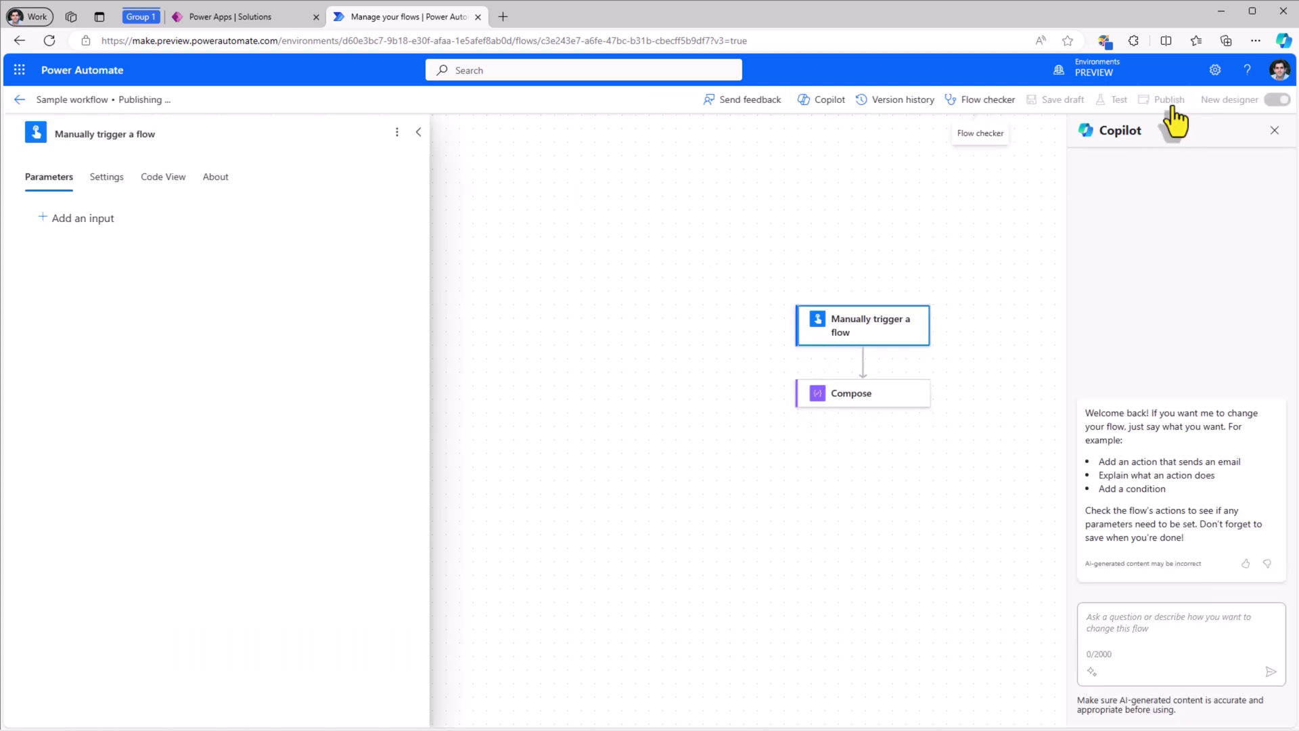
left_click(903, 100)
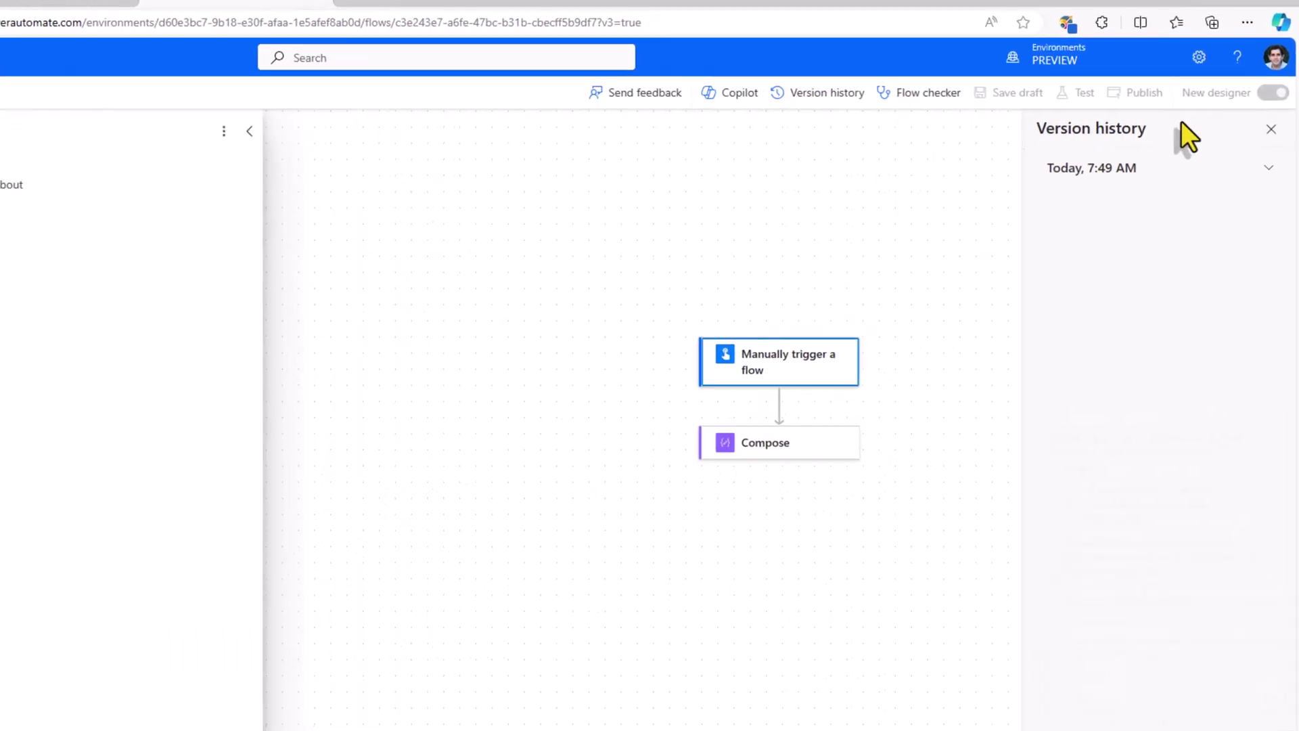